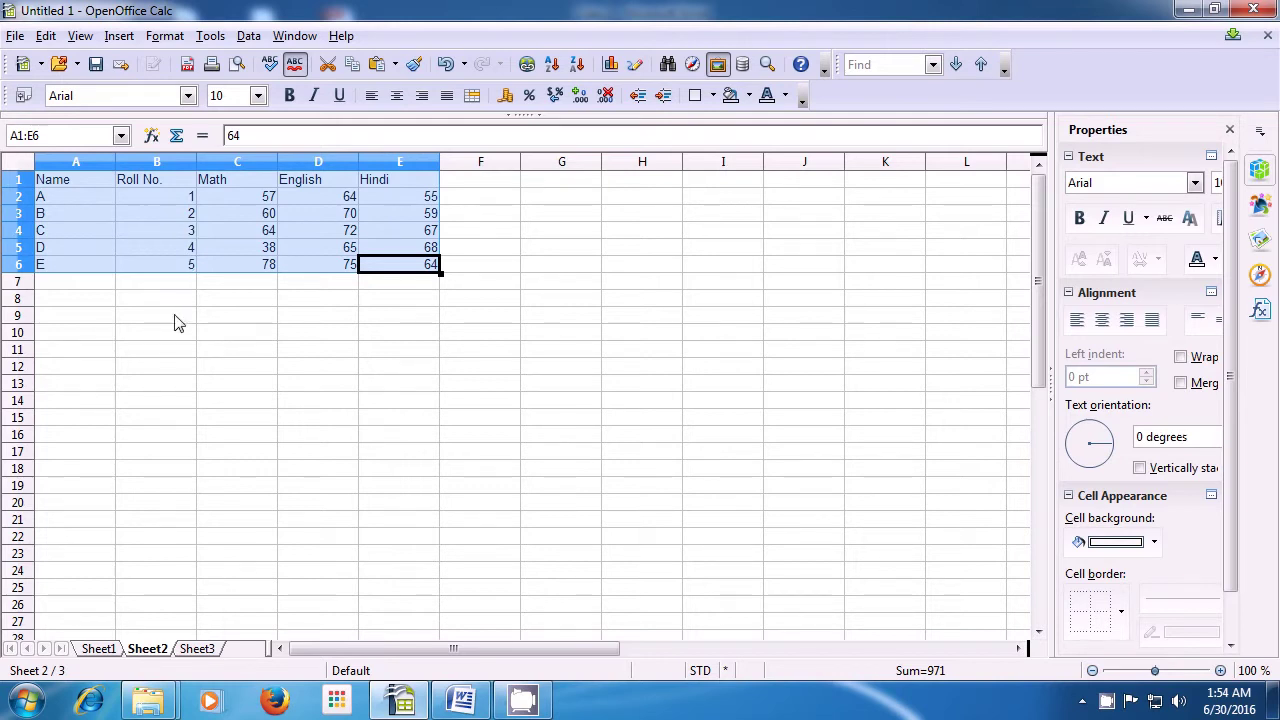
# Step: Paste the copied marks table with Name, Roll No., Math, English and Hindi columns into Sheet1, starting at cell A1
pyautogui.click(100, 651)
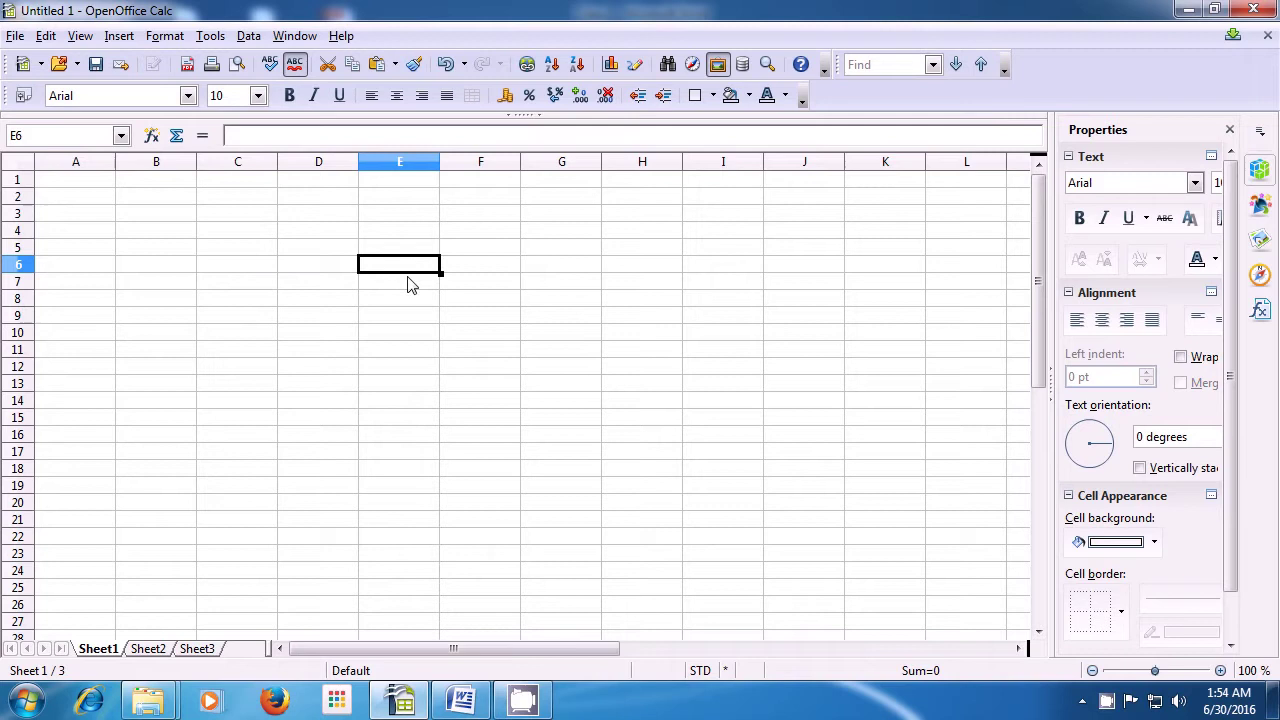
pyautogui.click(75, 190)
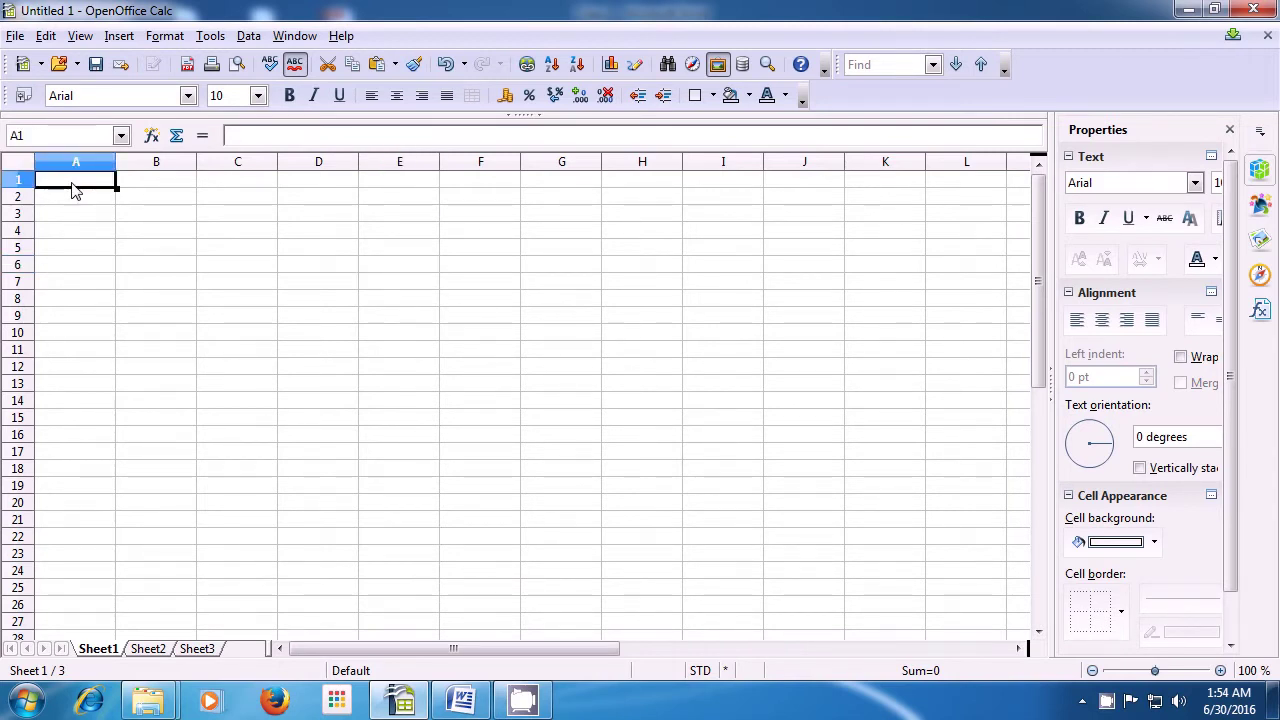
pyautogui.write('Name\tRoll No.\tMath\tEnglish\tHindi A\t1\t57\t64\t55 B\t2\t60\t70\t59 C\t3\t64\t72\t67 D\t4\t38\t65\t68 E\t5\t78\t75\t64')
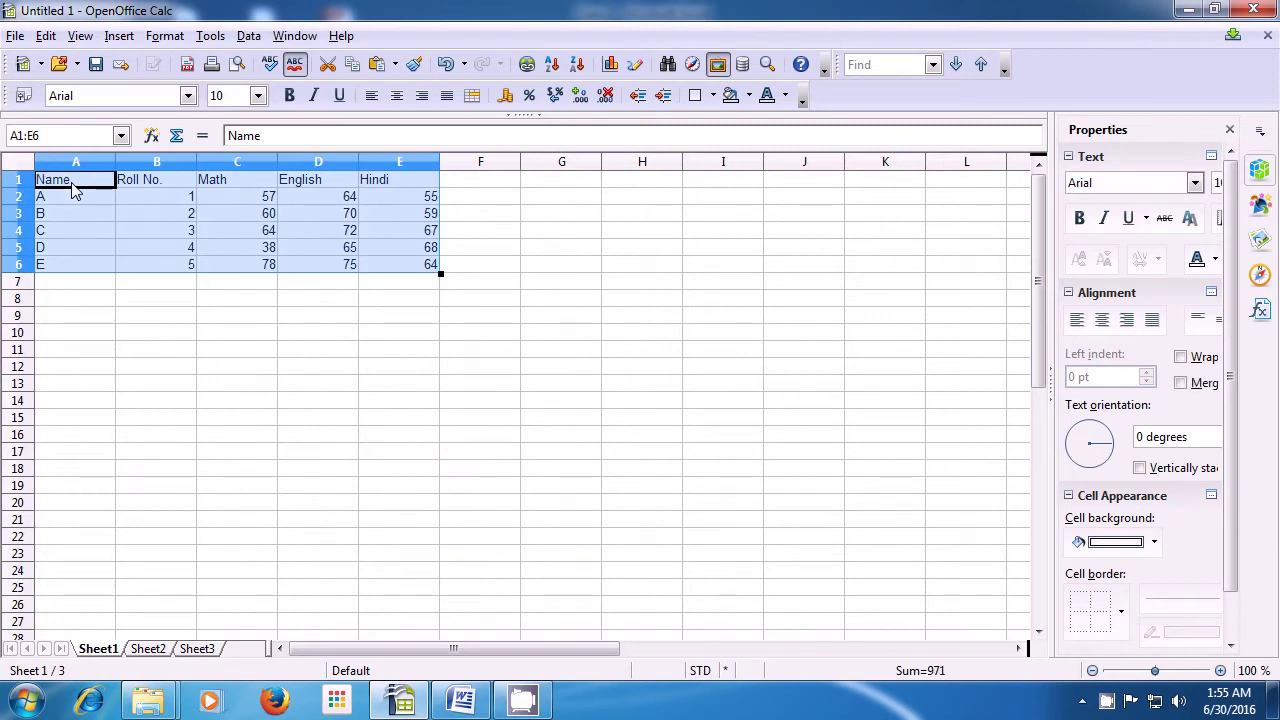
pyautogui.click(218, 326)
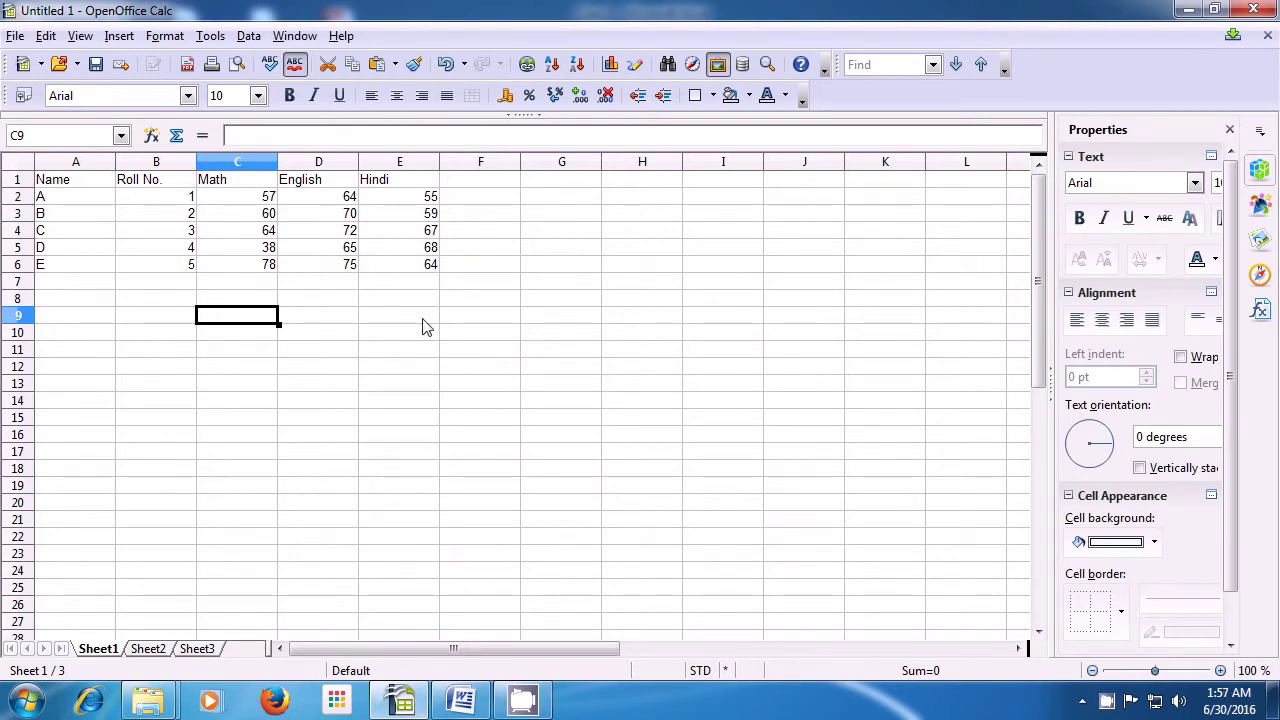
# Step: Search Sheet2 for "a" with Find & Replace, continuing from the beginning of the sheet and stepping through the matches
pyautogui.click(147, 650)
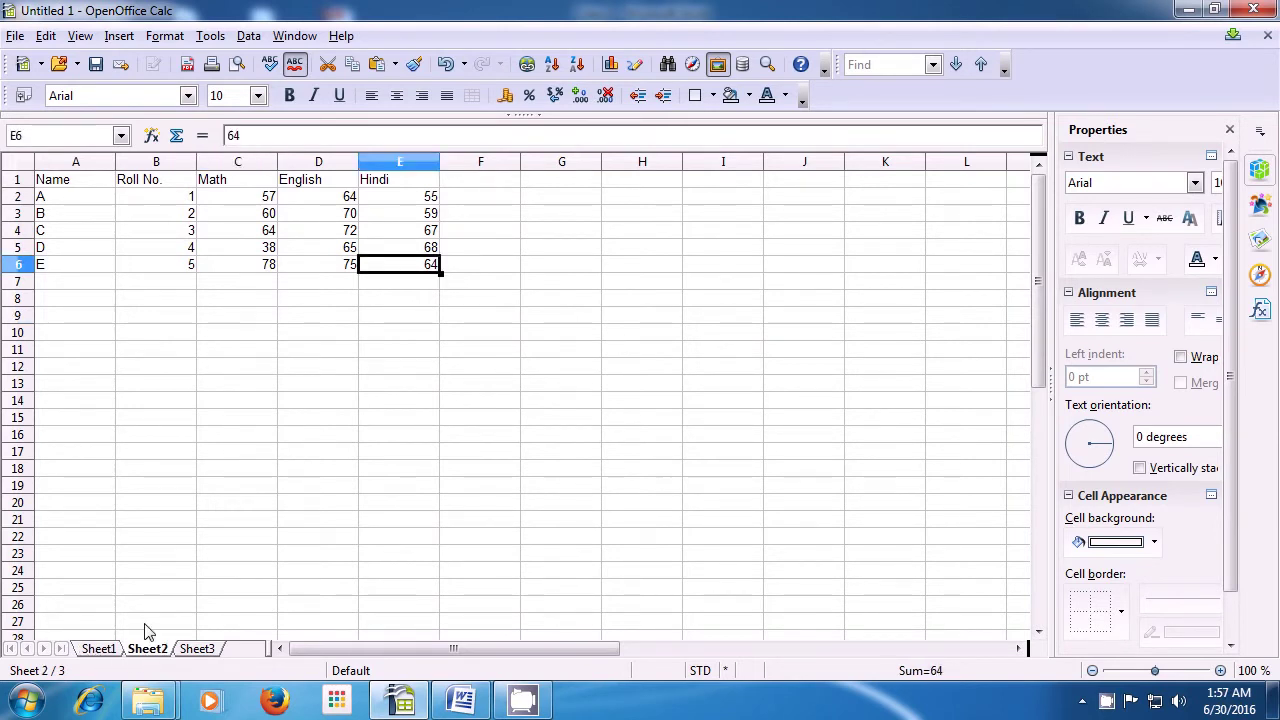
pyautogui.click(312, 350)
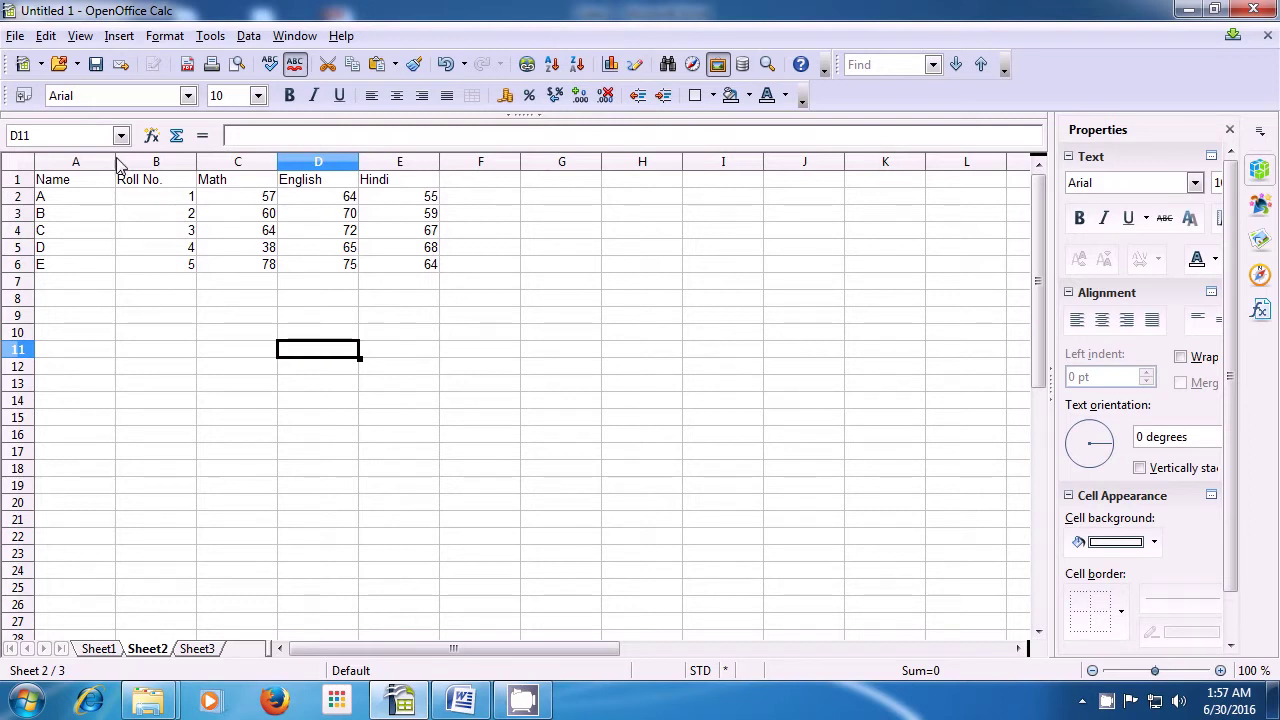
pyautogui.click(42, 37)
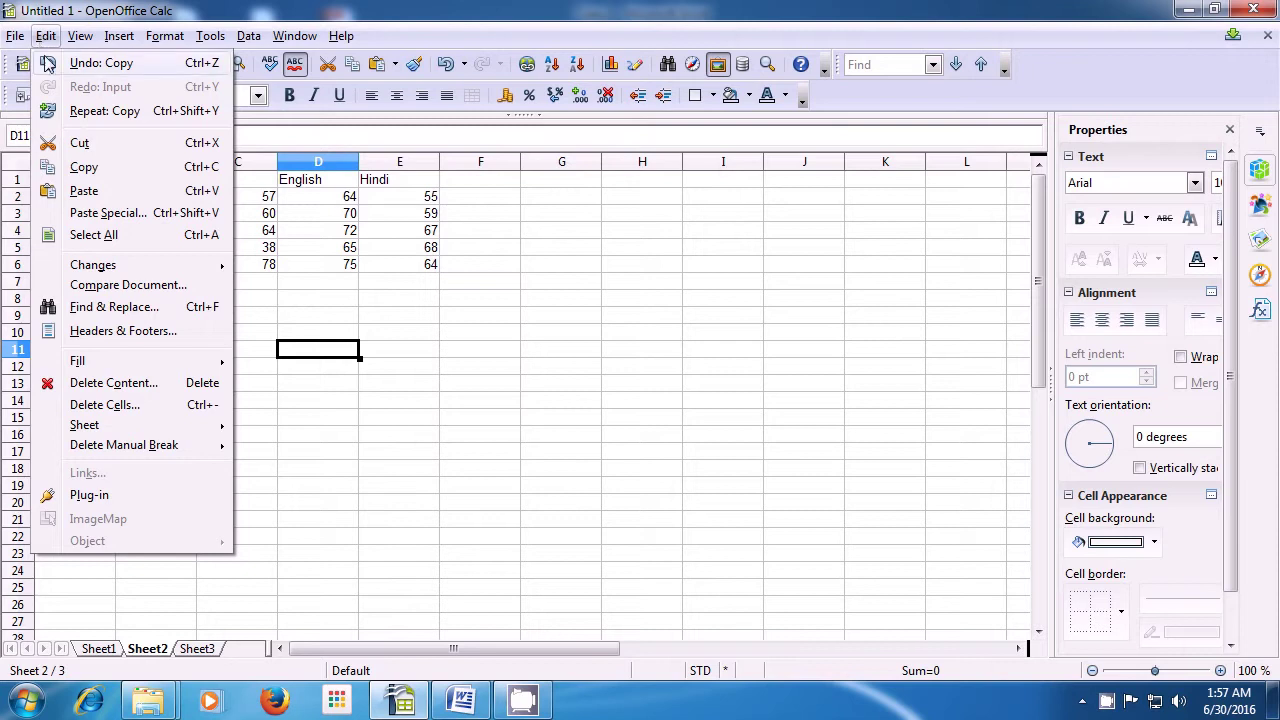
pyautogui.click(200, 310)
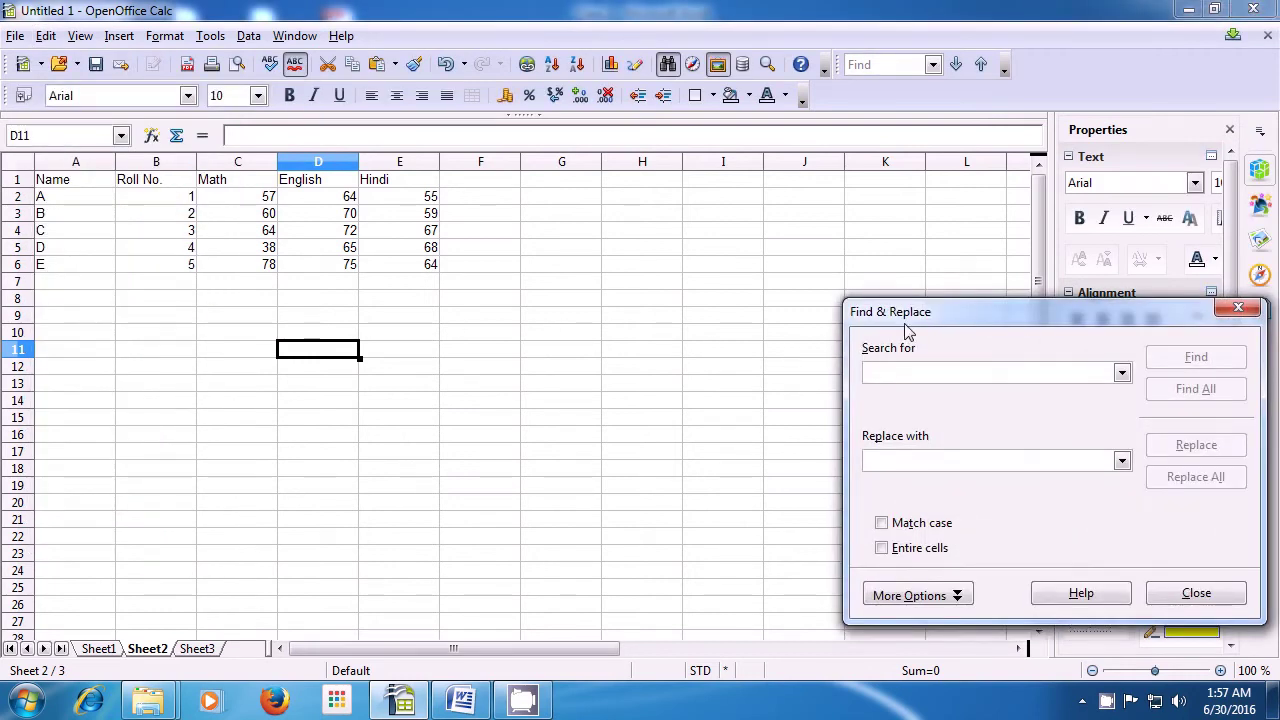
pyautogui.moveTo(905, 329); pyautogui.dragTo(802, 294)
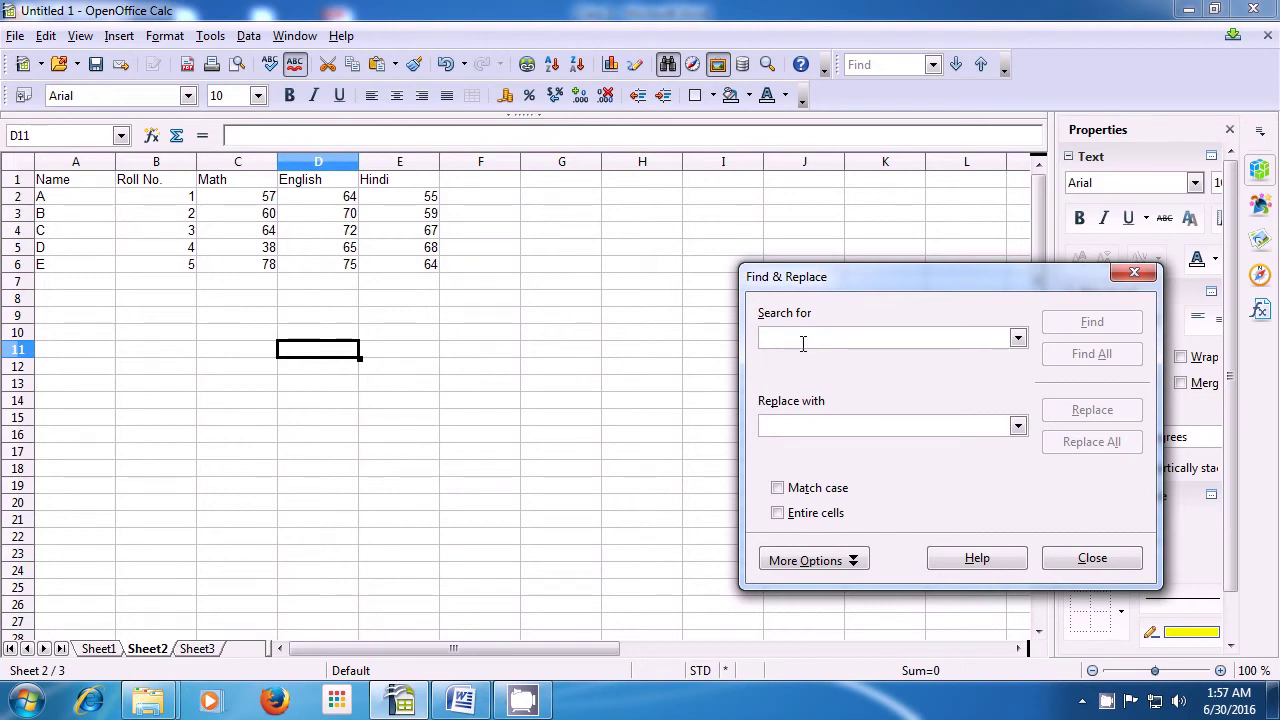
pyautogui.write('a')
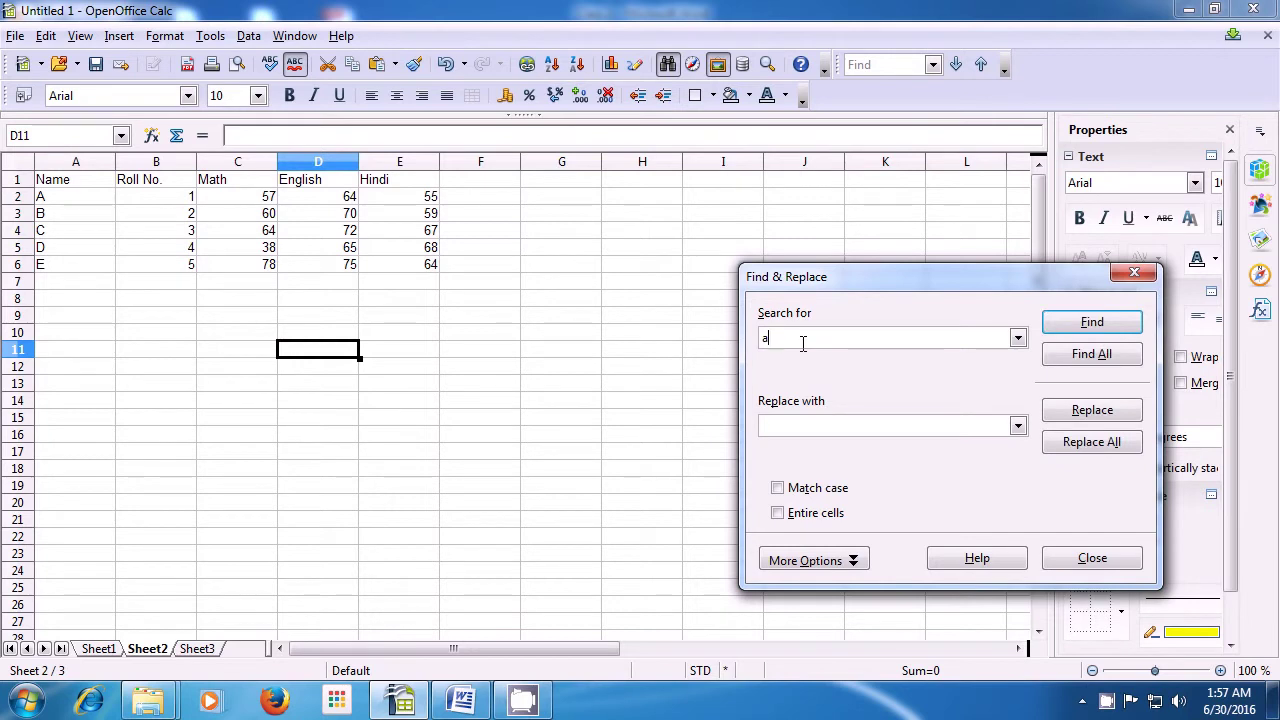
pyautogui.click(1095, 325)
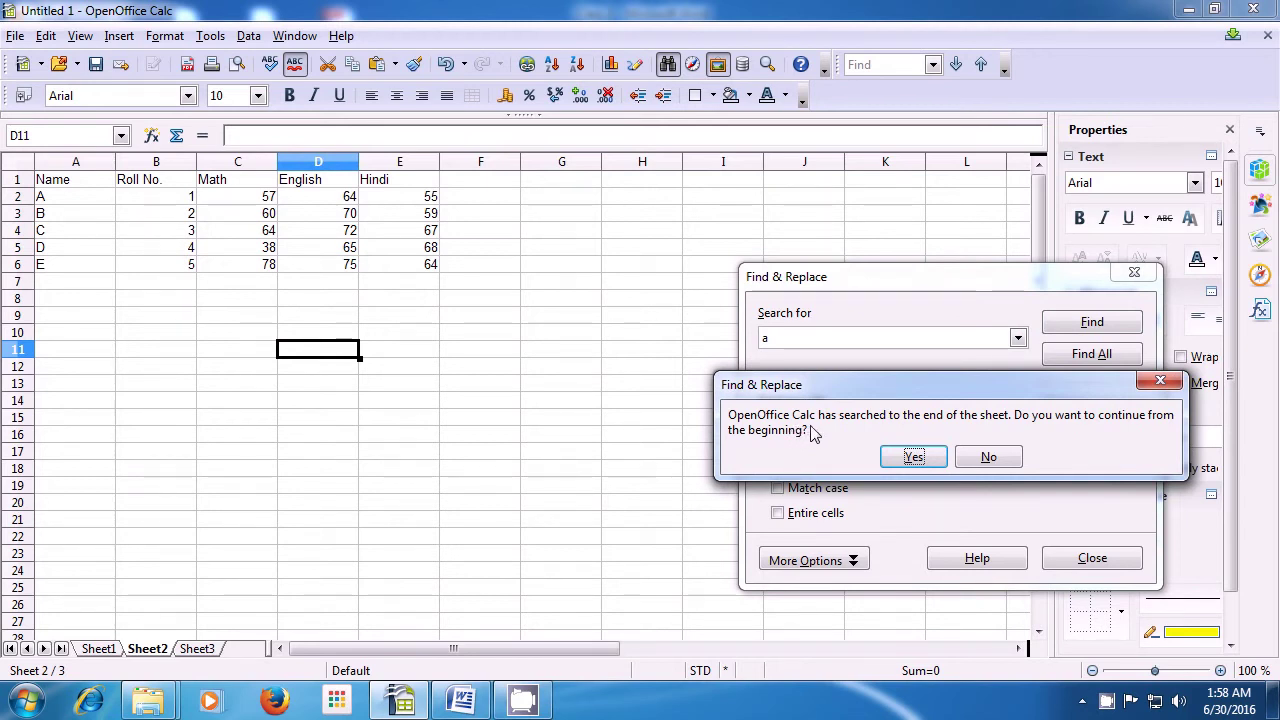
pyautogui.click(905, 458)
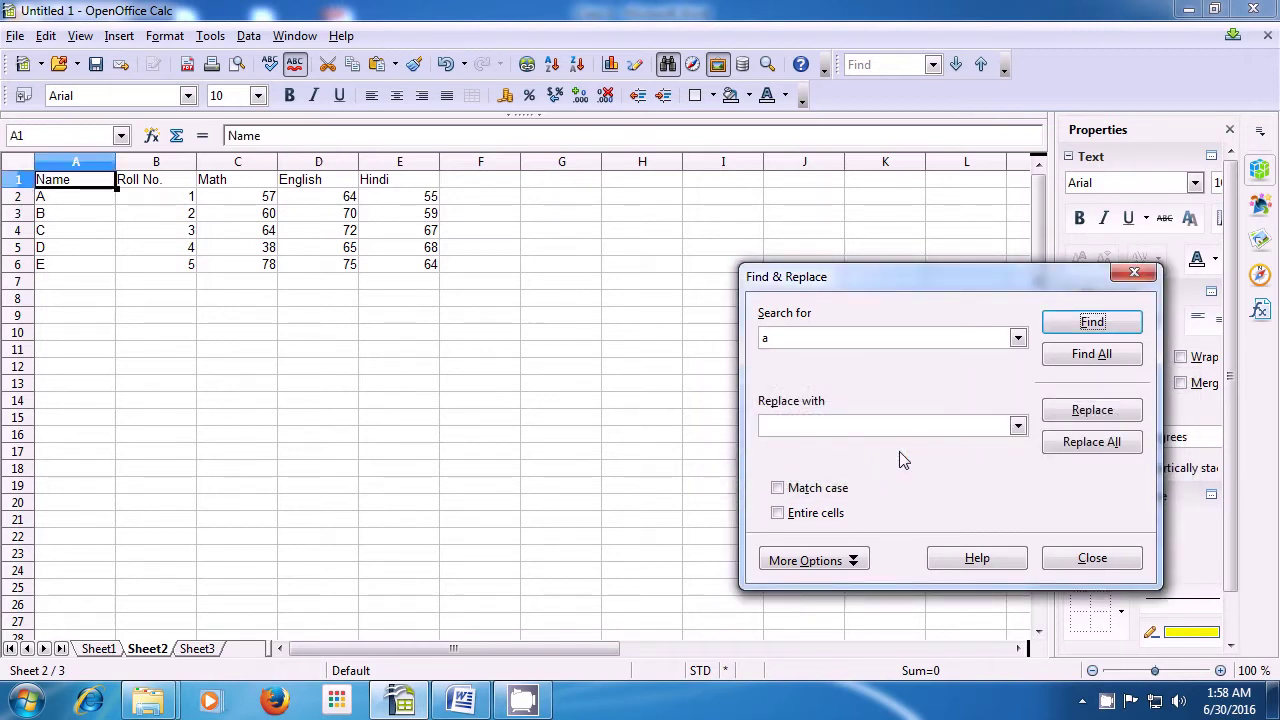
pyautogui.click(1068, 331)
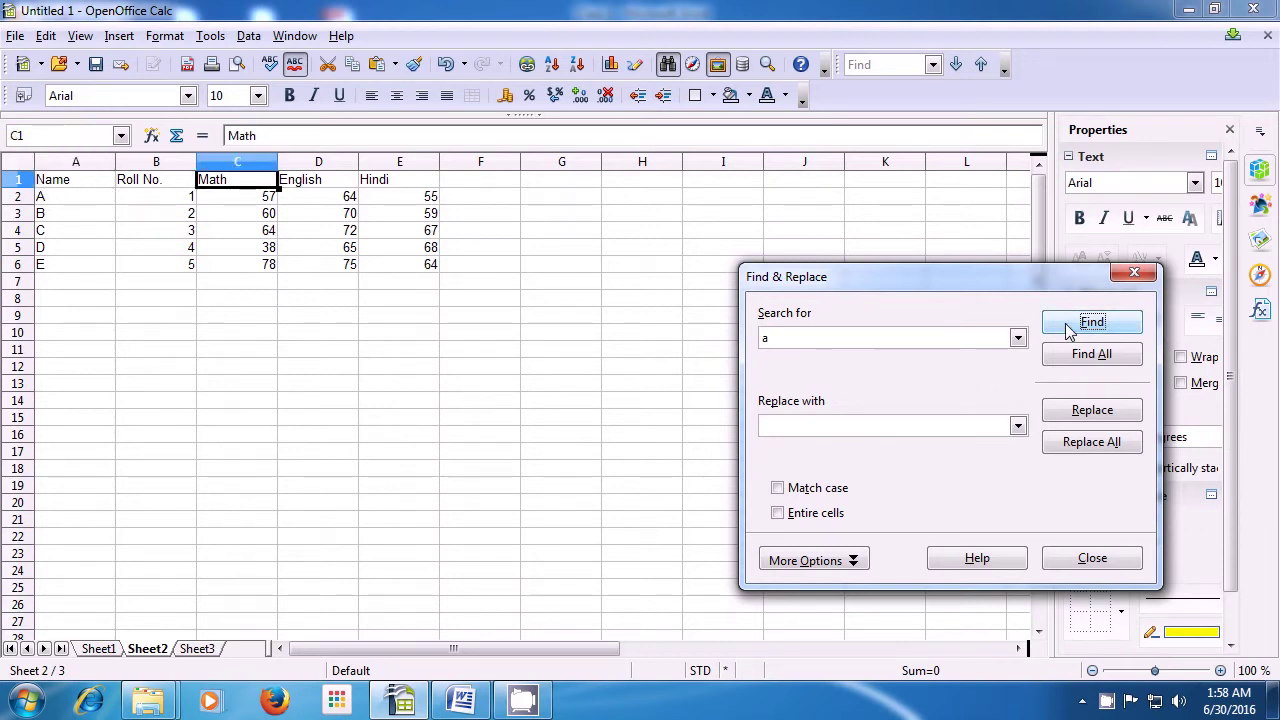
pyautogui.click(1068, 331)
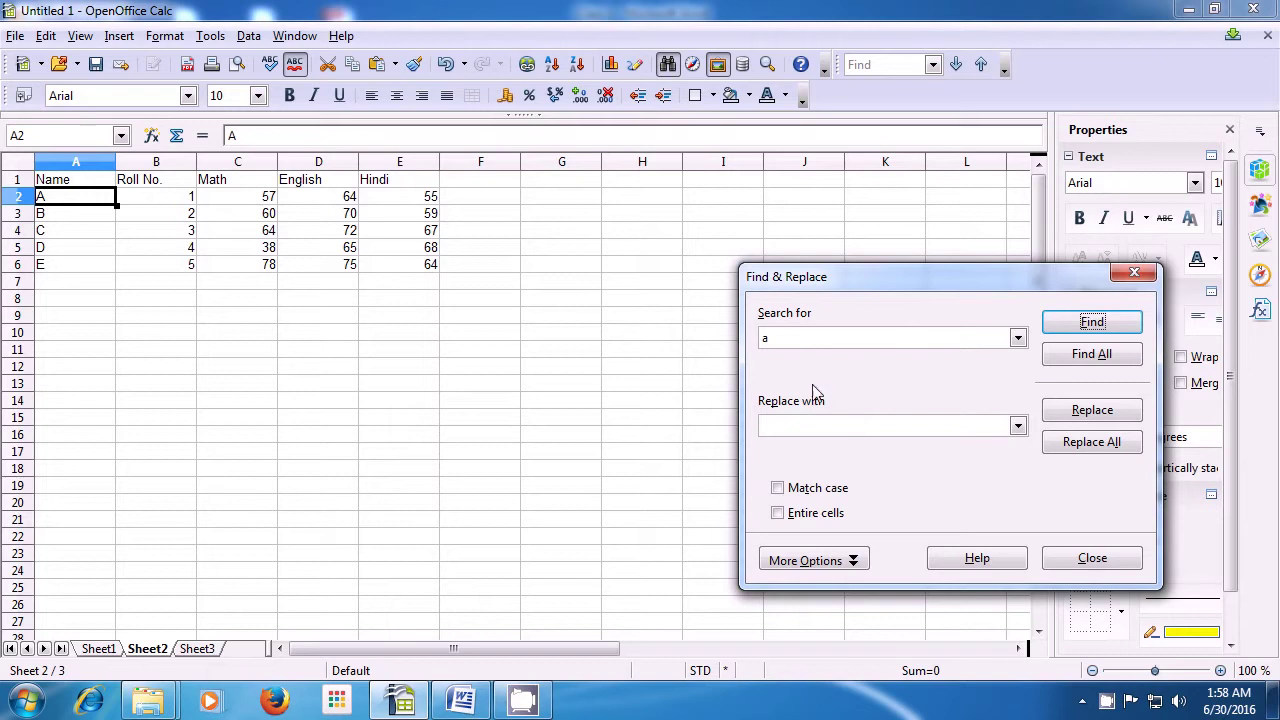
# Step: Find uppercase "A" with Match case enabled, continuing the search from the beginning of the sheet
pyautogui.doubleClick(778, 336)
pyautogui.write('A')
pyautogui.click(778, 490)
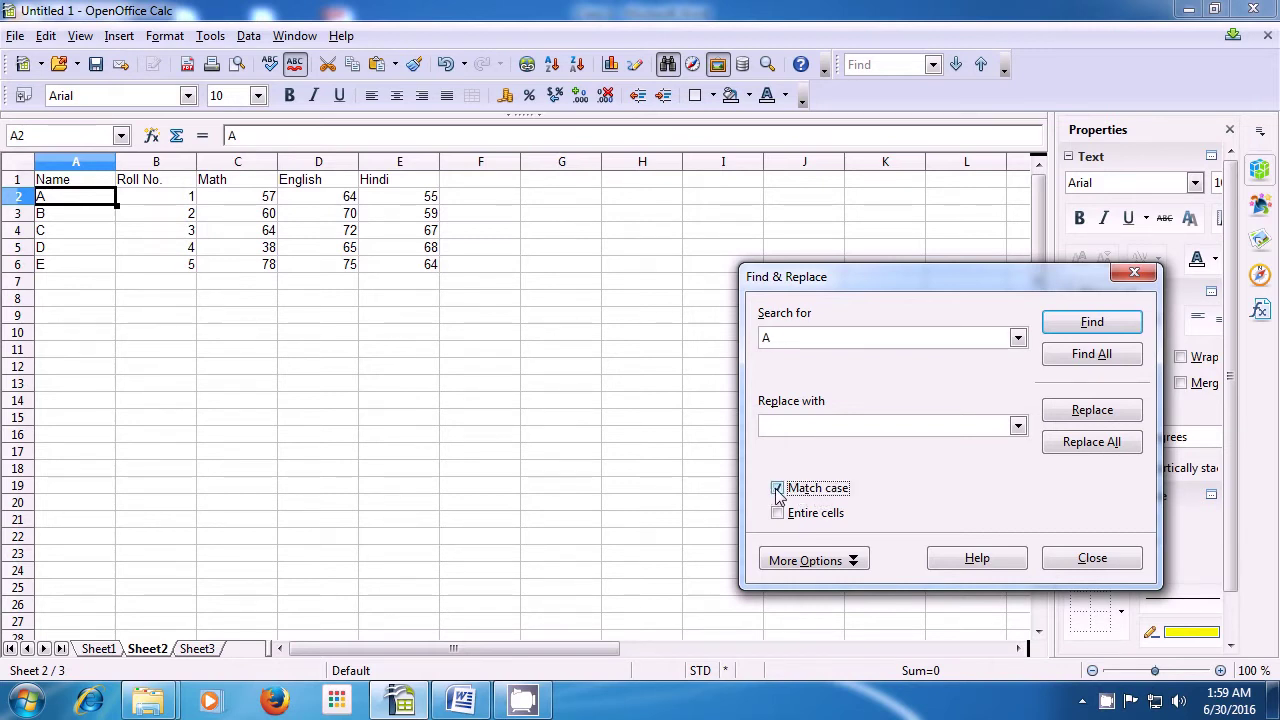
pyautogui.doubleClick(770, 338)
pyautogui.click(1073, 335)
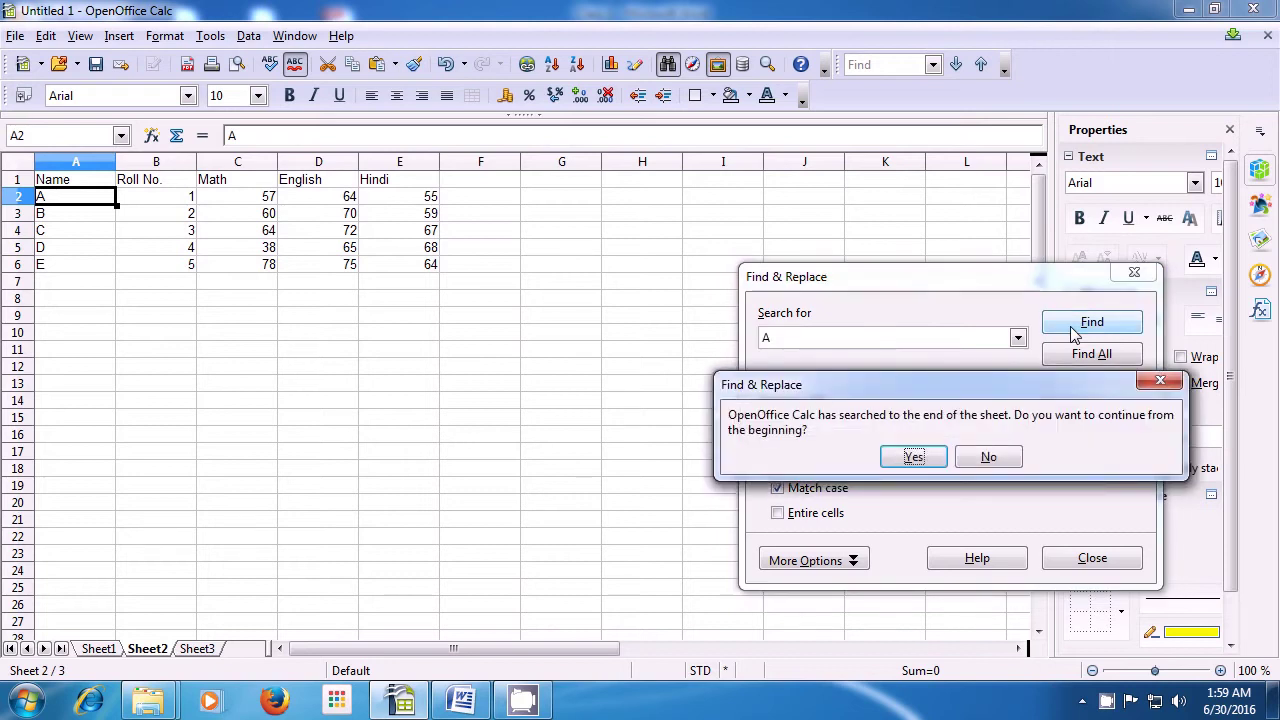
pyautogui.click(936, 452)
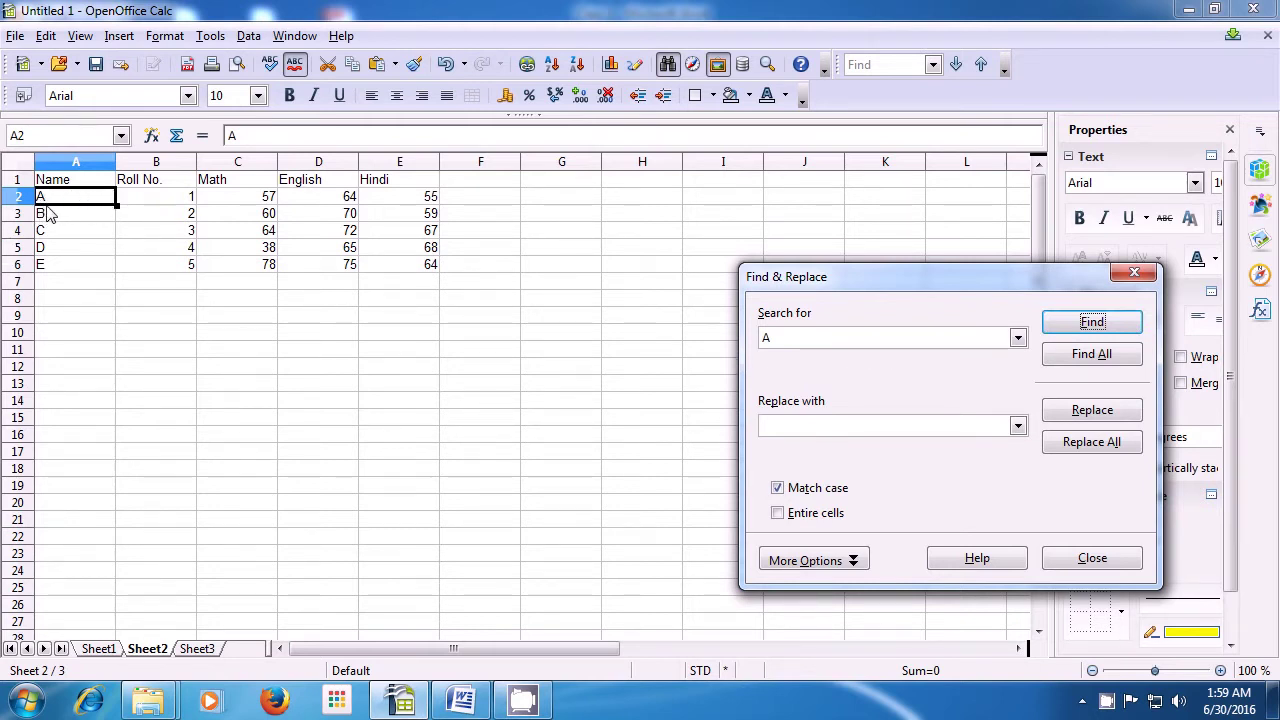
# Step: Replace the found "A" in cell A2 with the first student's name in capitals
pyautogui.click(800, 426)
pyautogui.write('a')
pyautogui.press('BackSpace')
pyautogui.write('a')
pyautogui.press('BackSpace')
pyautogui.write('AMAN')
pyautogui.click(1073, 417)
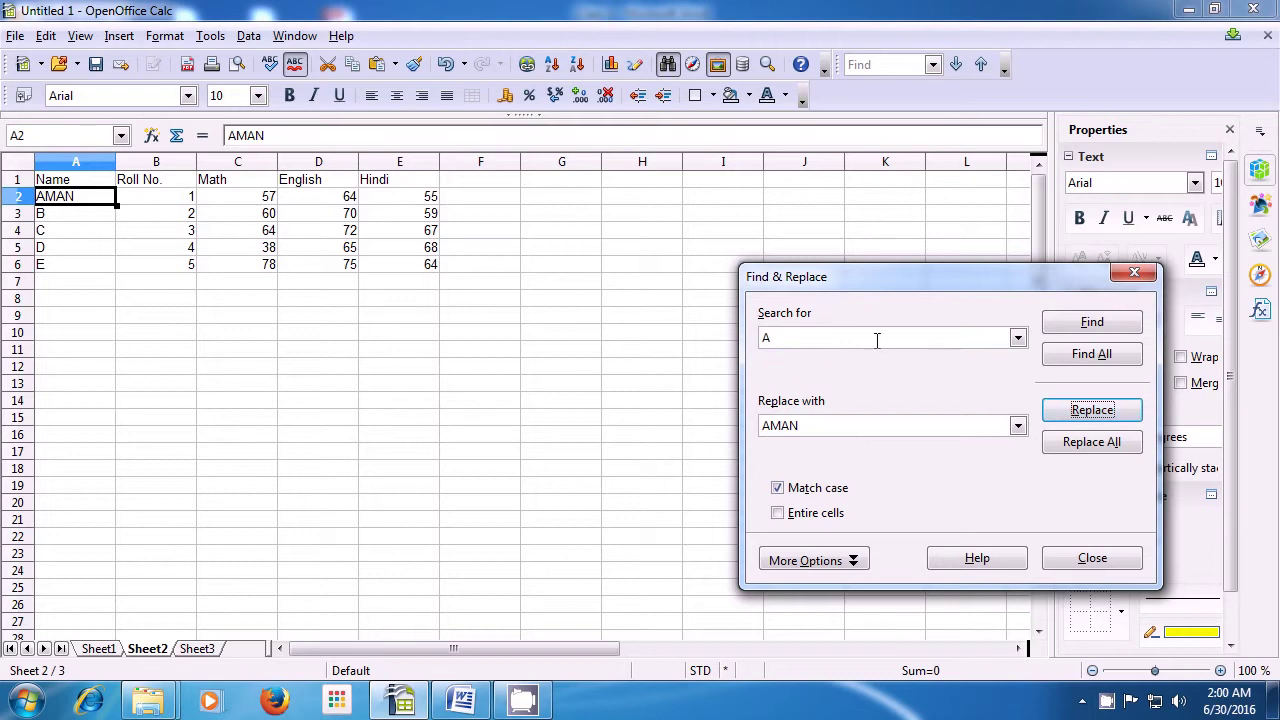
# Step: Search the sheet for lowercase "b" with Match case on, continuing from the beginning
pyautogui.doubleClick(824, 336)
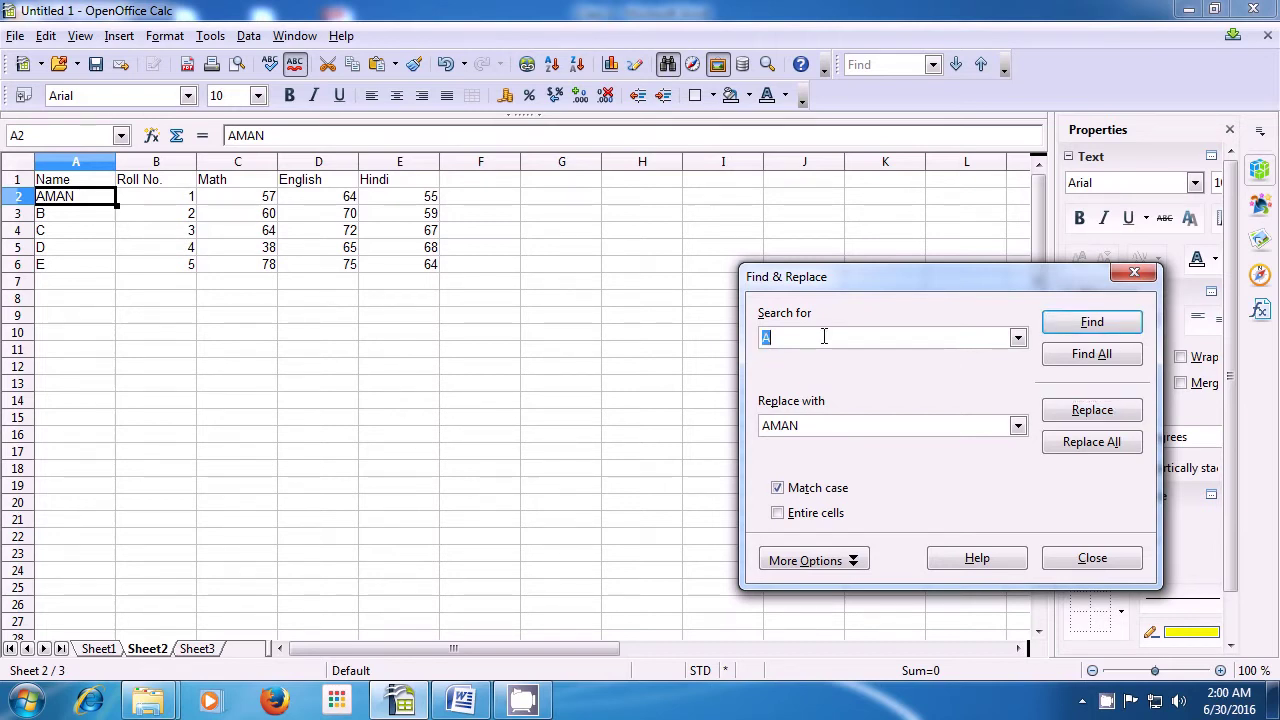
pyautogui.write('b')
pyautogui.press('BackSpace')
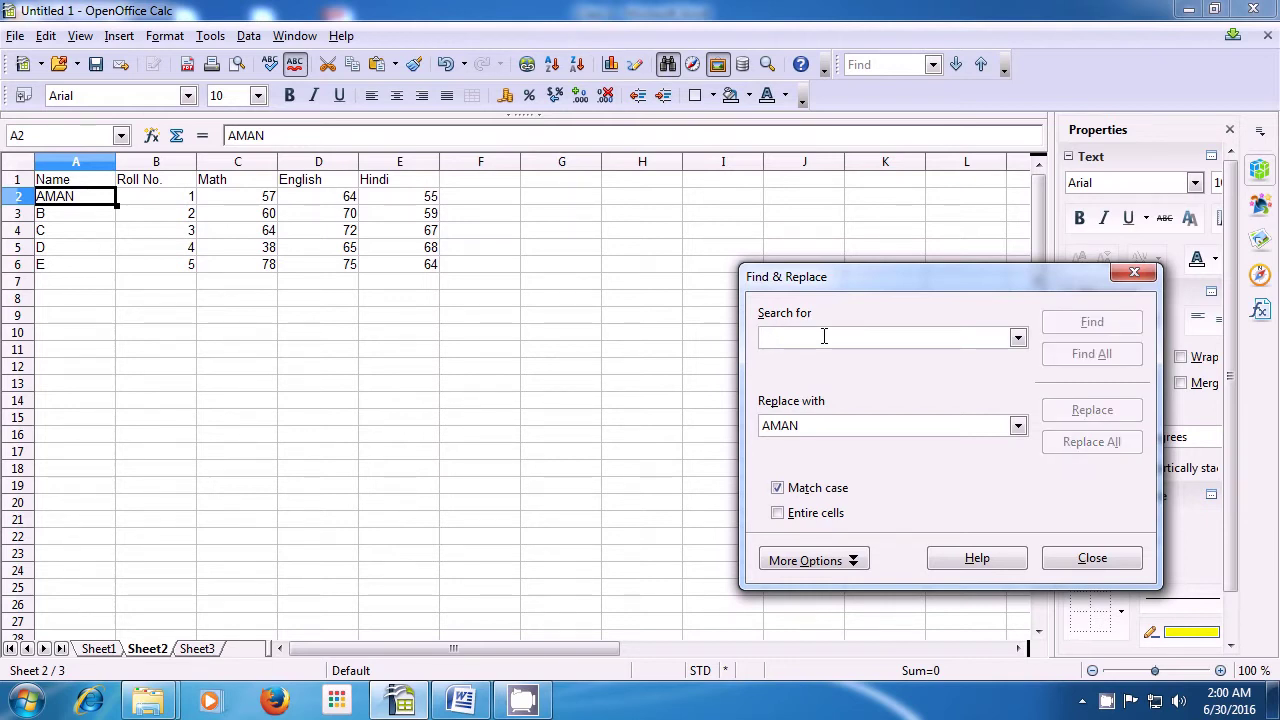
pyautogui.write('B')
pyautogui.press('BackSpace')
pyautogui.write('b')
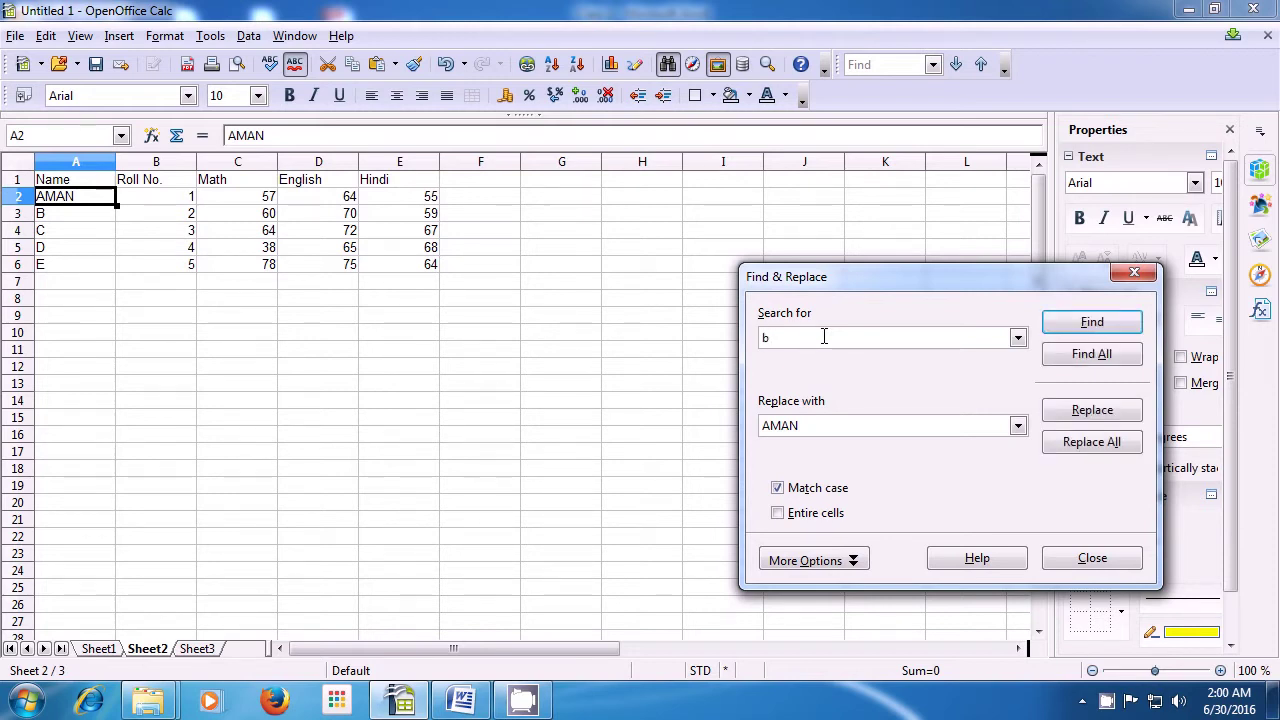
pyautogui.click(1065, 326)
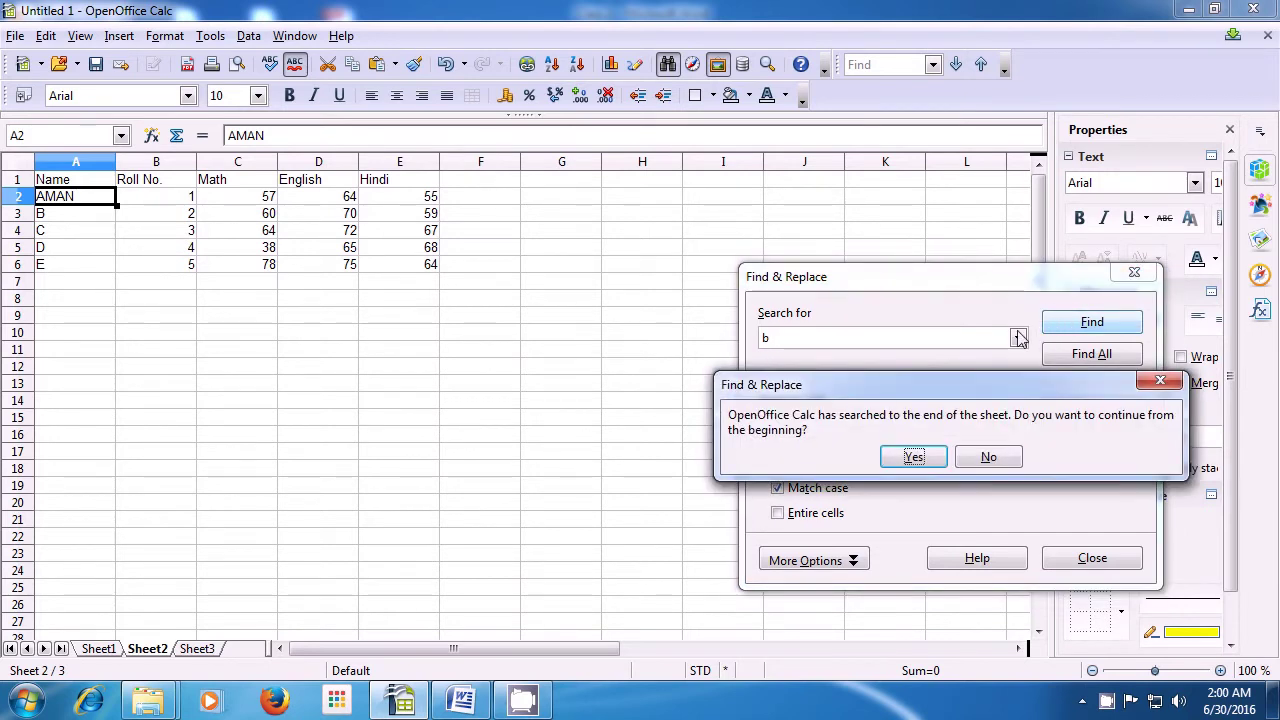
pyautogui.click(926, 464)
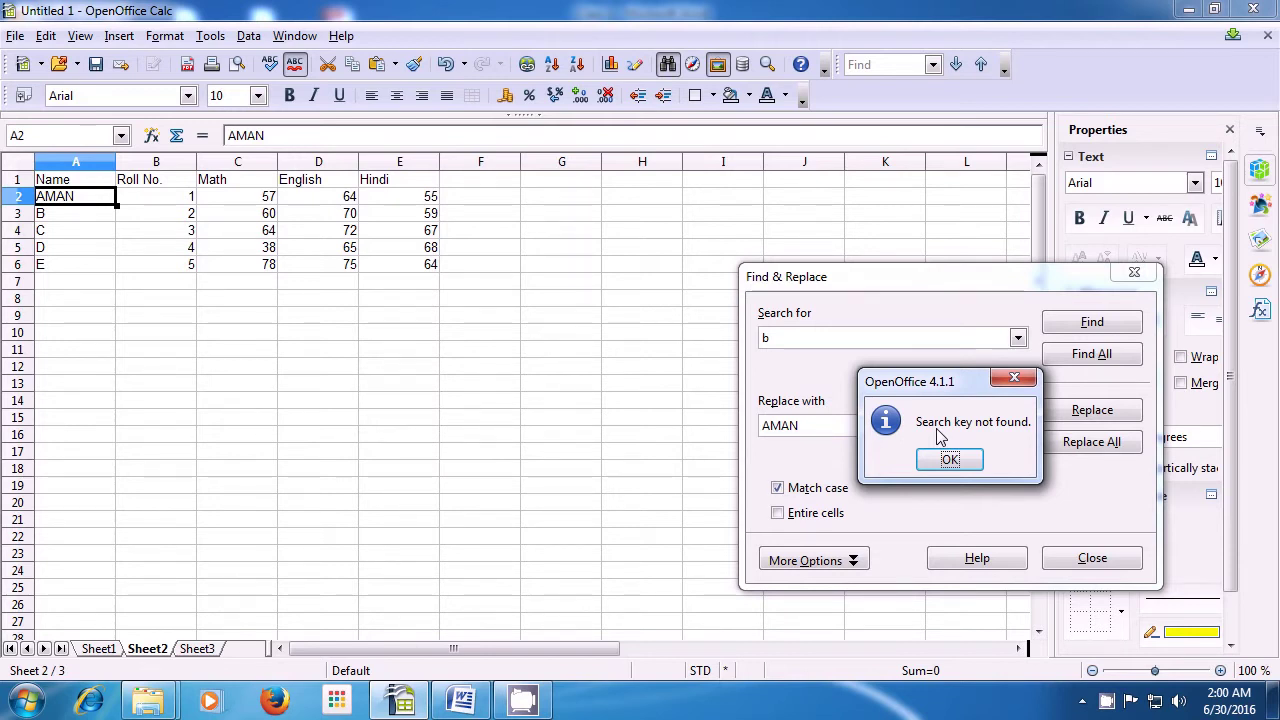
pyautogui.click(949, 461)
# Step: Find uppercase "B" in the Name column and replace it with the second student's name in capitals
pyautogui.doubleClick(802, 337)
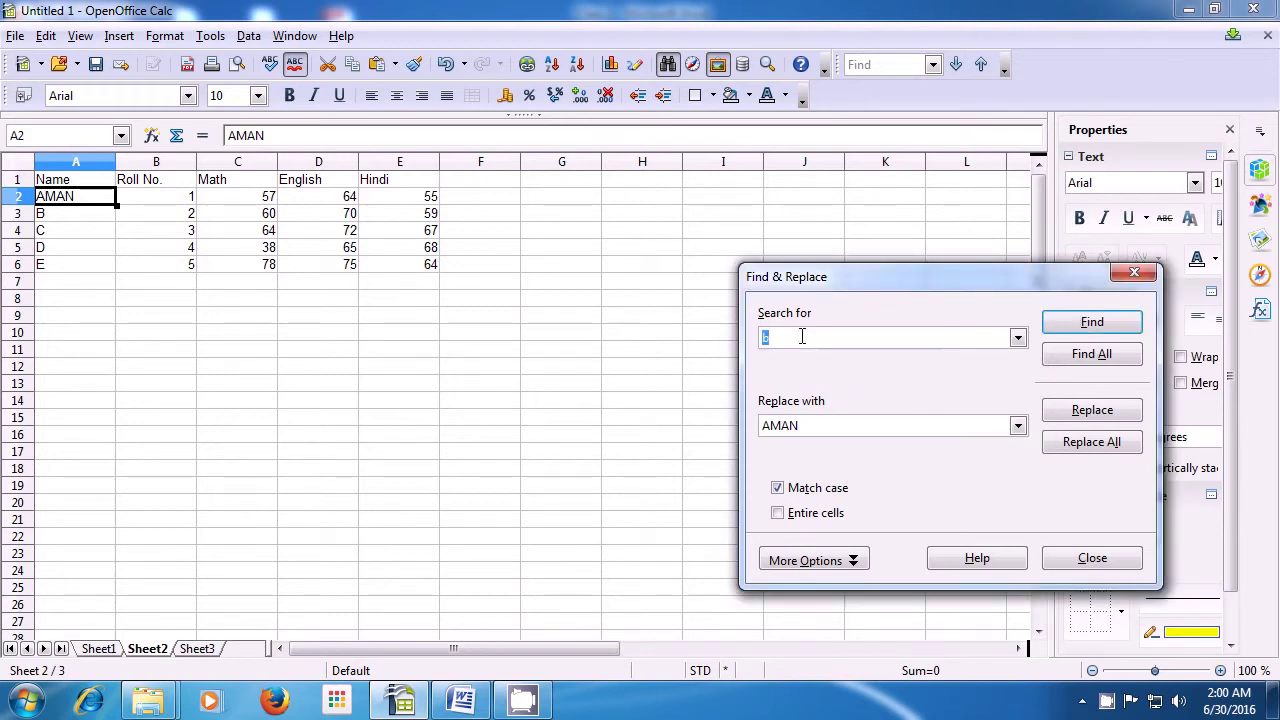
pyautogui.write('B')
pyautogui.click(1093, 322)
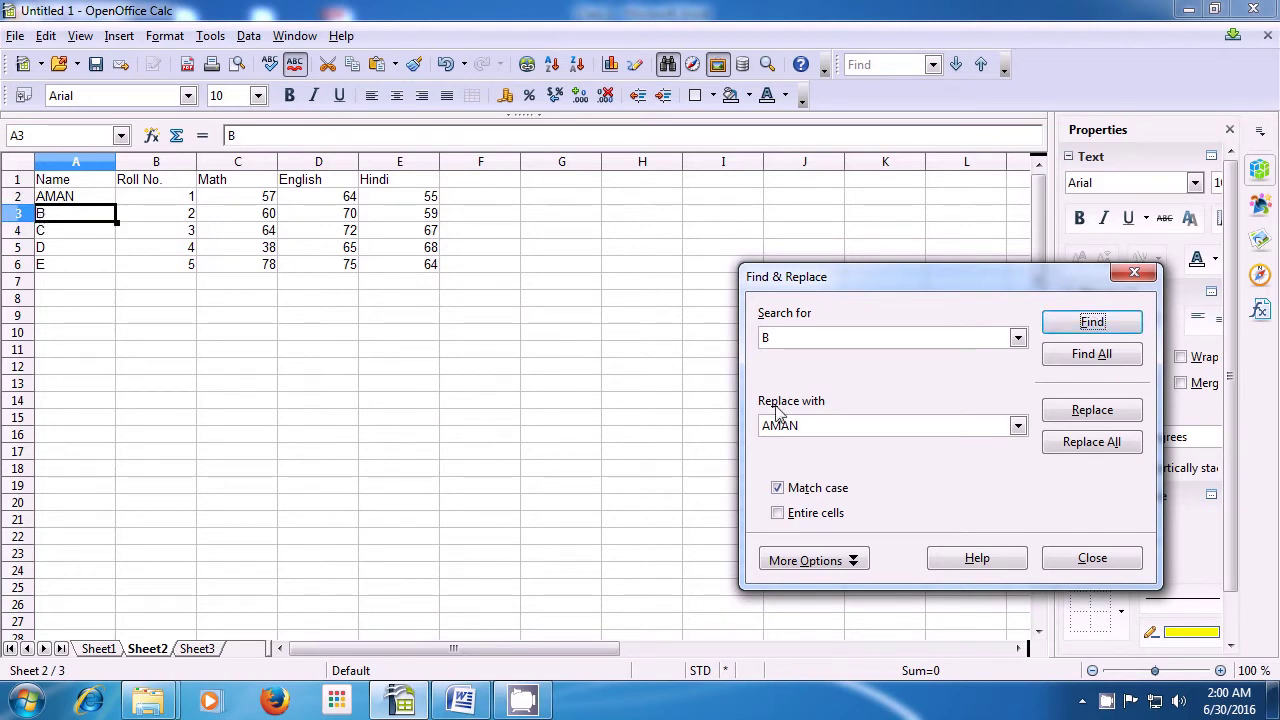
pyautogui.click(816, 424)
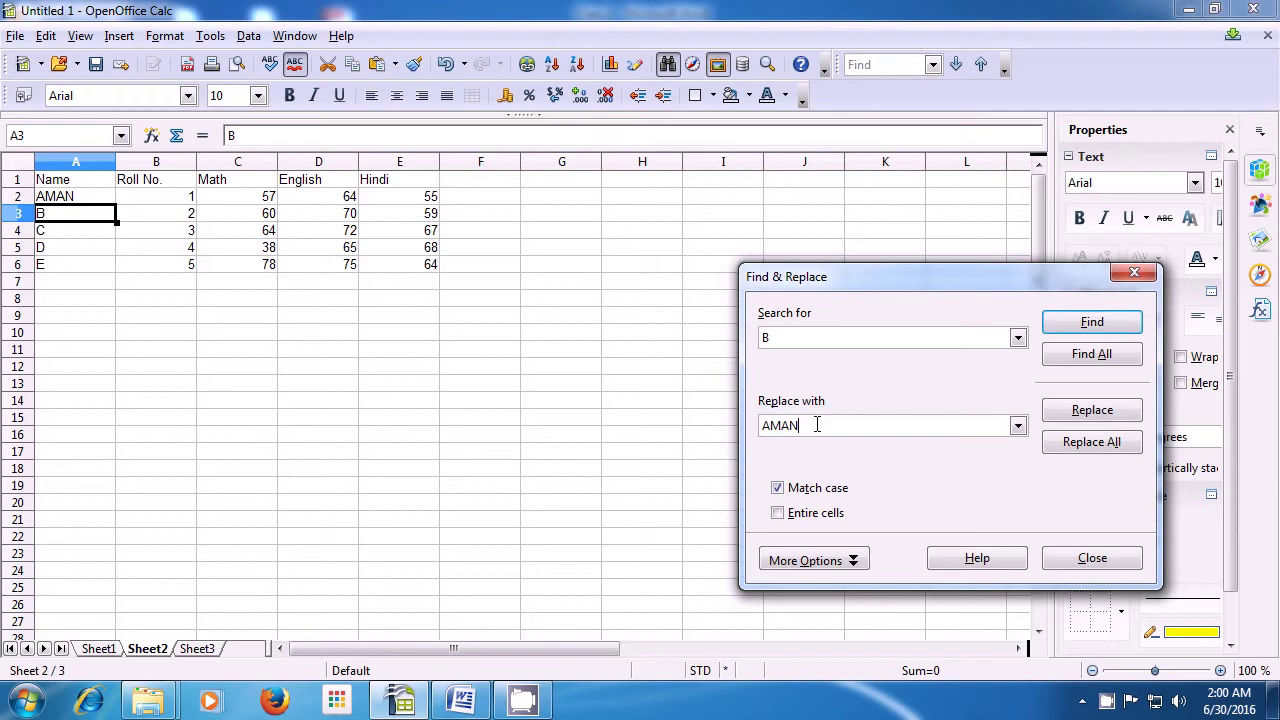
pyautogui.press('BackSpace')
pyautogui.press('BackSpace')
pyautogui.press('BackSpace')
pyautogui.press('BackSpace')
pyautogui.write('BHARATI')
pyautogui.click(1107, 417)
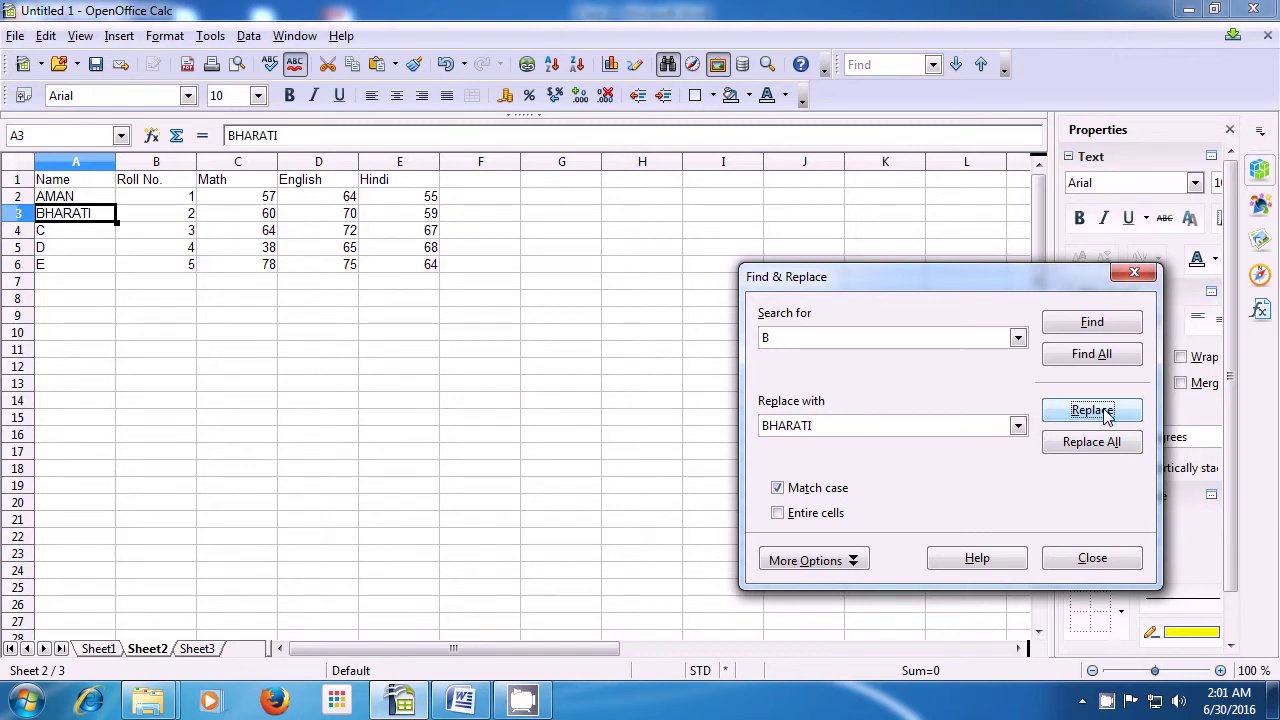
# Step: Replace "C" in the Name column with the third student's name in capitals
pyautogui.click(897, 342)
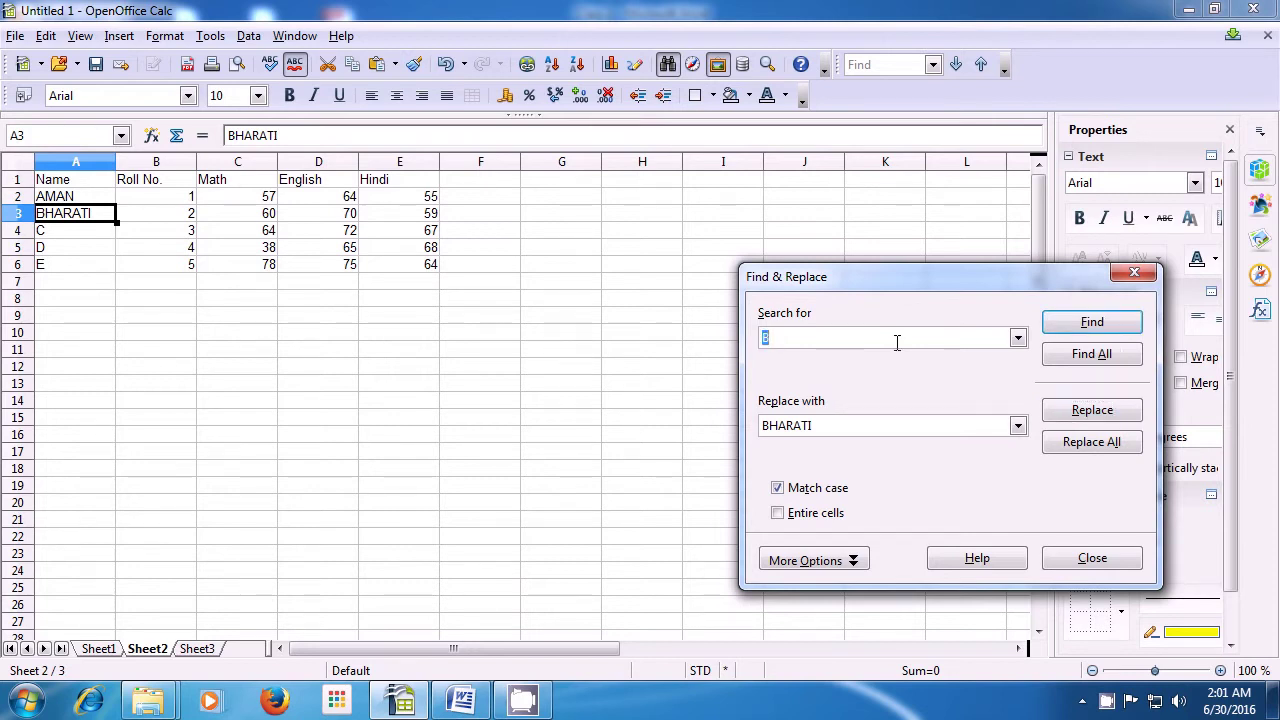
pyautogui.write('C')
pyautogui.press('BackSpace')
pyautogui.press('BackSpace')
pyautogui.press('BackSpace')
pyautogui.press('BackSpace')
pyautogui.press('BackSpace')
pyautogui.press('BackSpace')
pyautogui.press('BackSpace')
pyautogui.write('CHHAYA')
pyautogui.click(1078, 418)
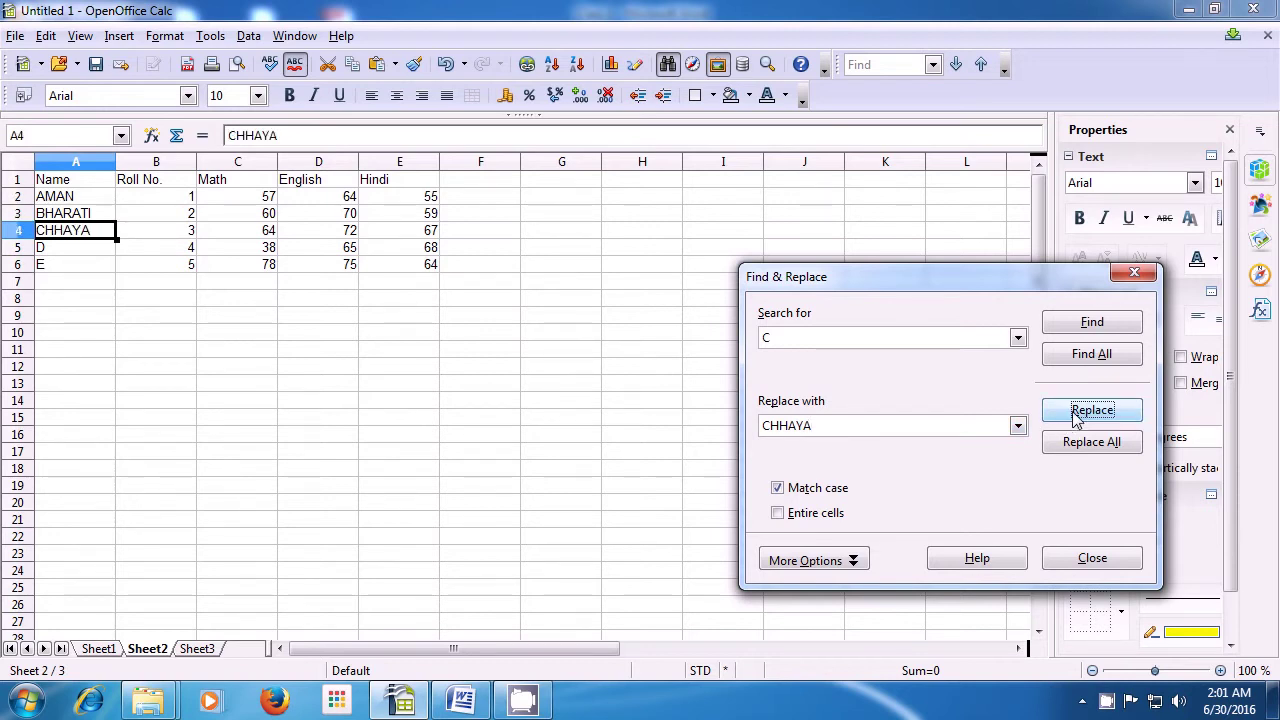
# Step: Replace "D" in the Name column with the fourth student's name in capitals, and close Find & Replace with Match case off
pyautogui.doubleClick(788, 337)
pyautogui.write('D')
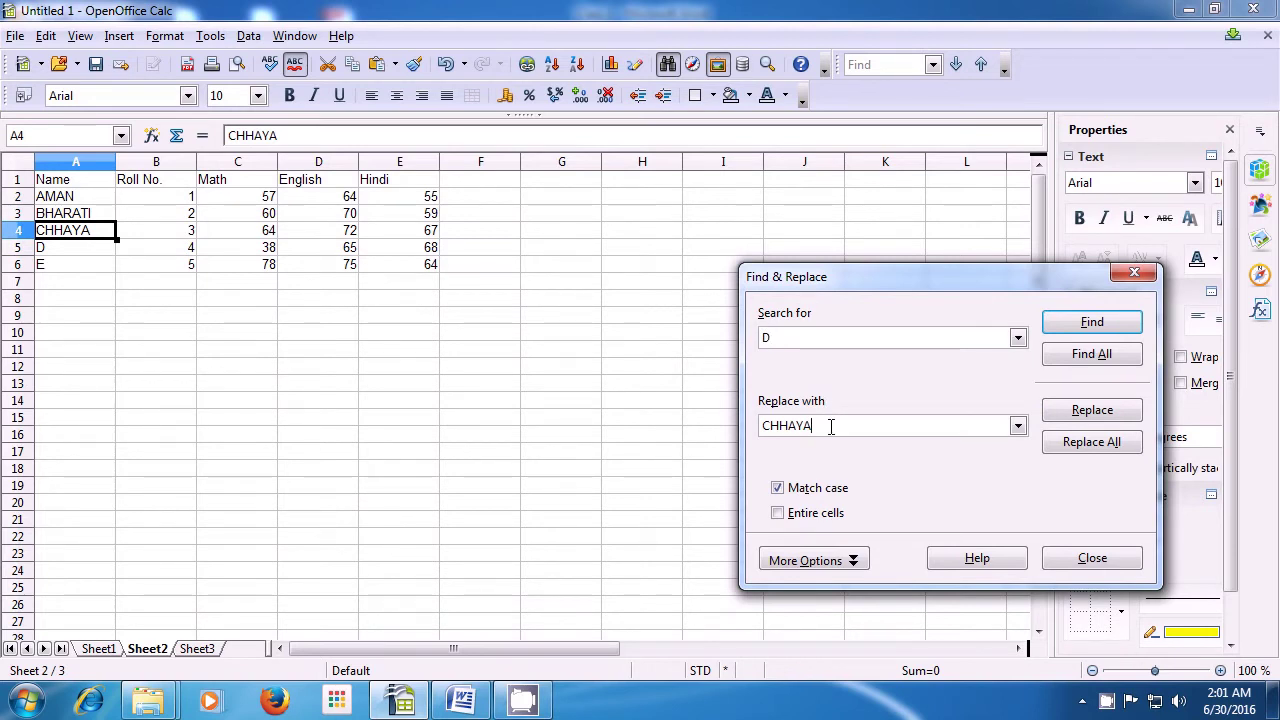
pyautogui.press('BackSpace')
pyautogui.press('BackSpace')
pyautogui.press('BackSpace')
pyautogui.press('BackSpace')
pyautogui.press('BackSpace')
pyautogui.press('BackSpace')
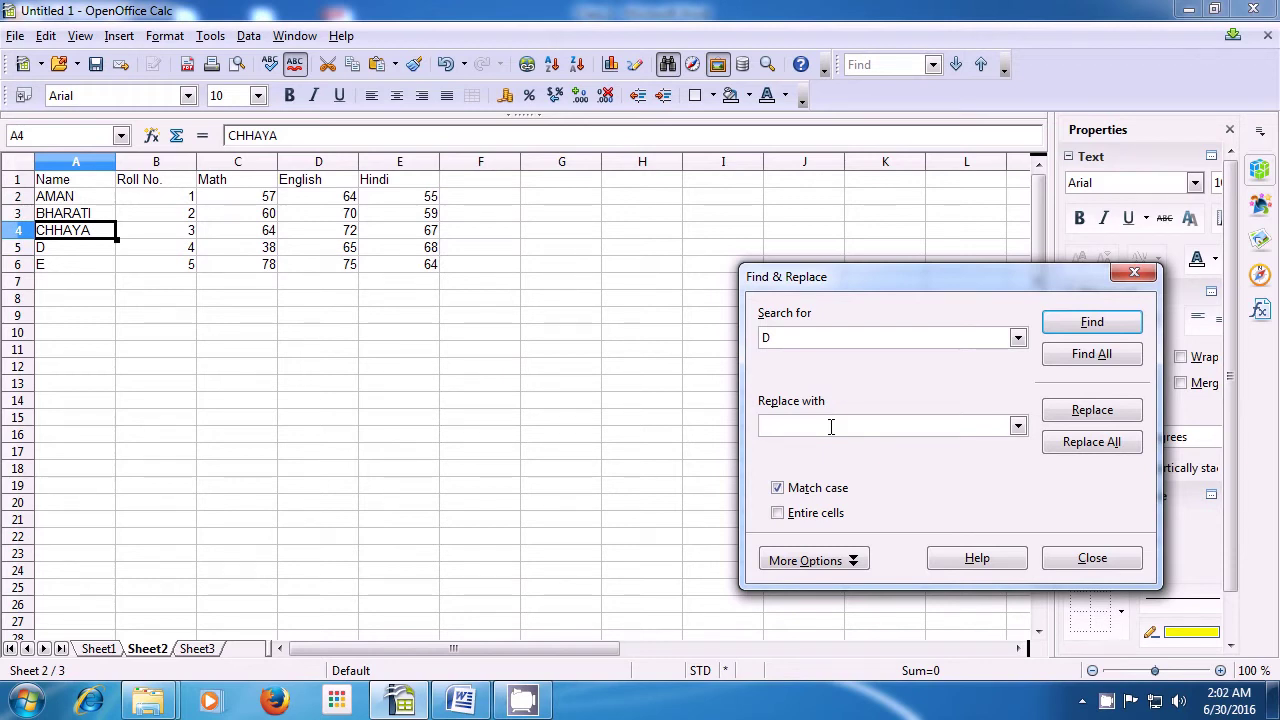
pyautogui.write('DINESH')
pyautogui.click(1073, 417)
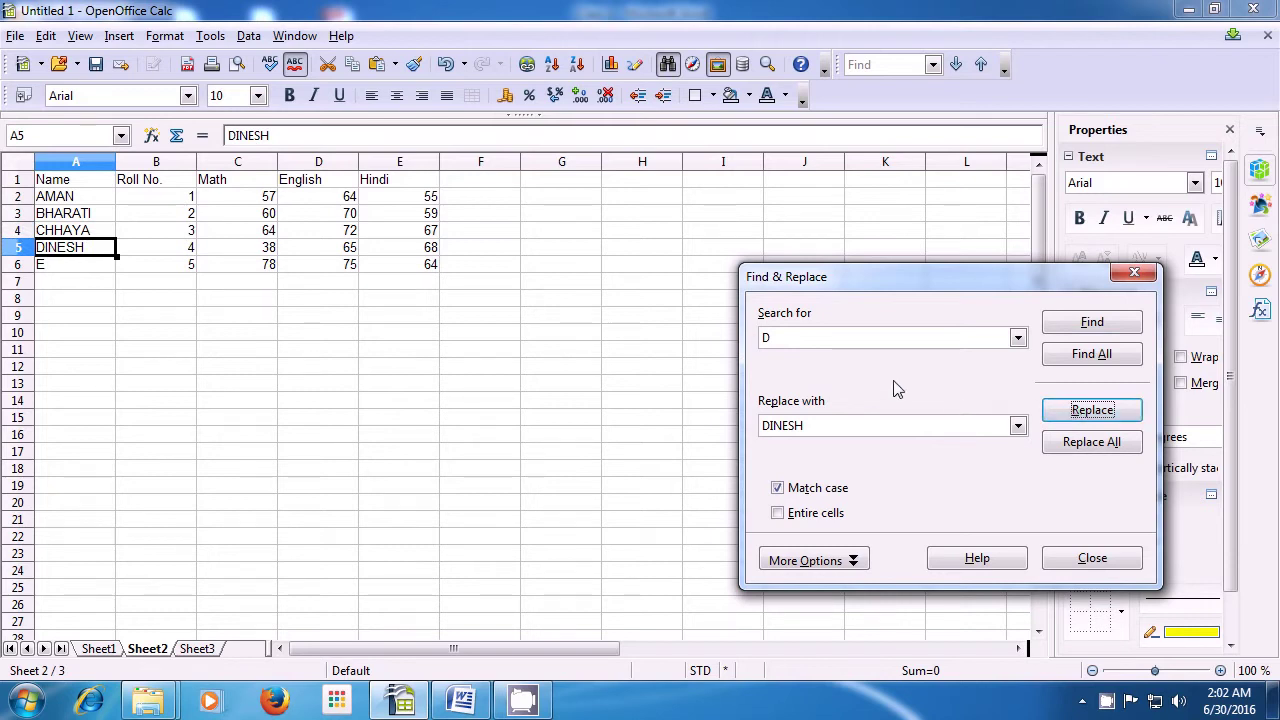
pyautogui.click(777, 488)
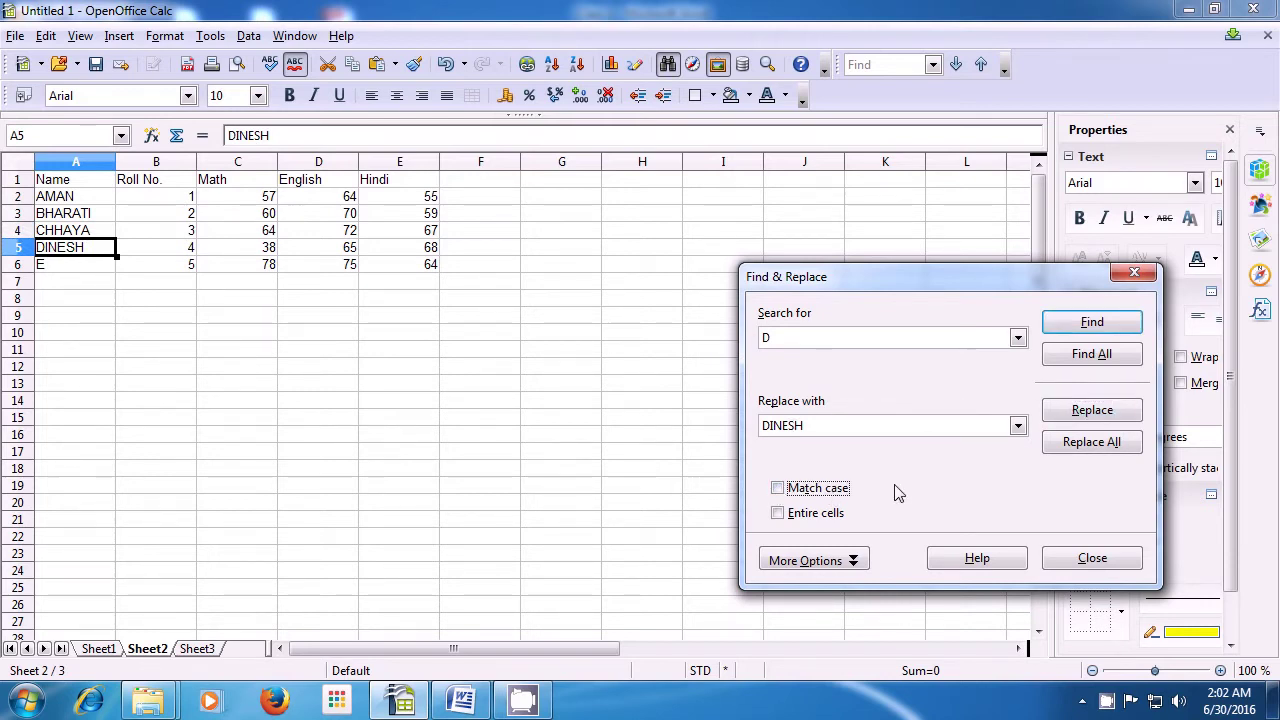
pyautogui.click(1089, 562)
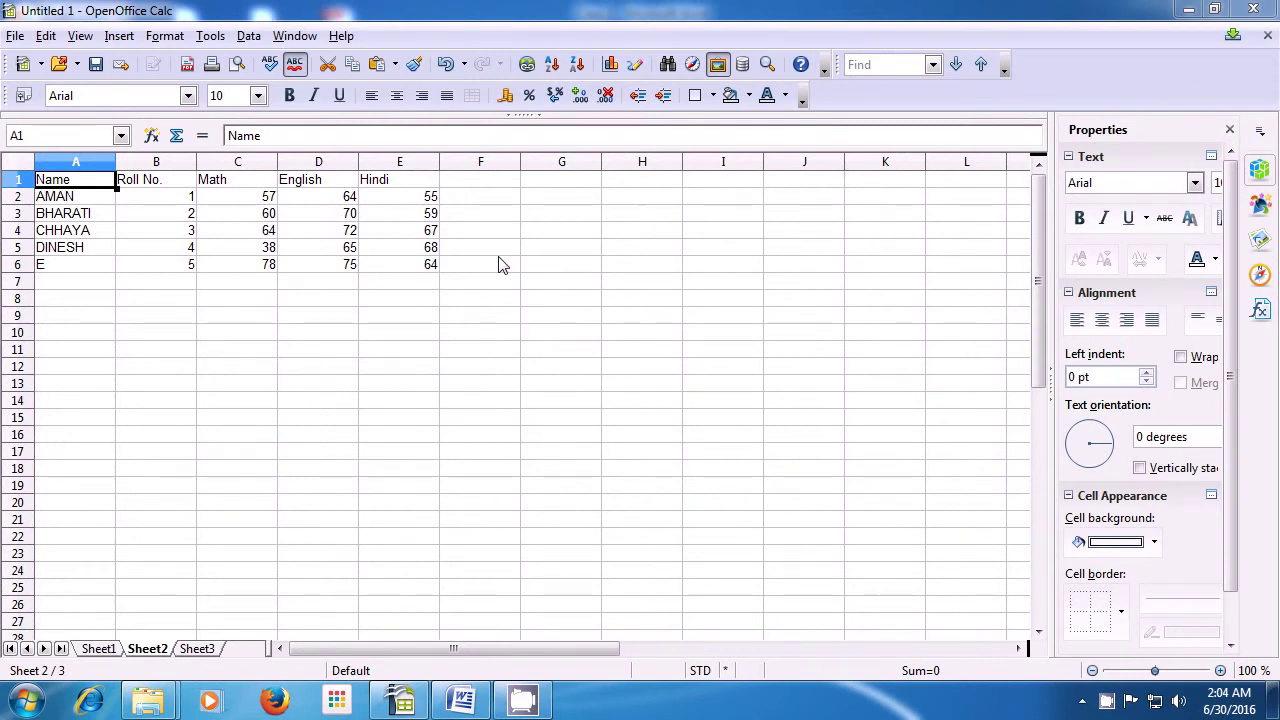
# Step: Fill the Name heading down through cells A1:A6
pyautogui.moveTo(115, 188); pyautogui.dragTo(100, 270)
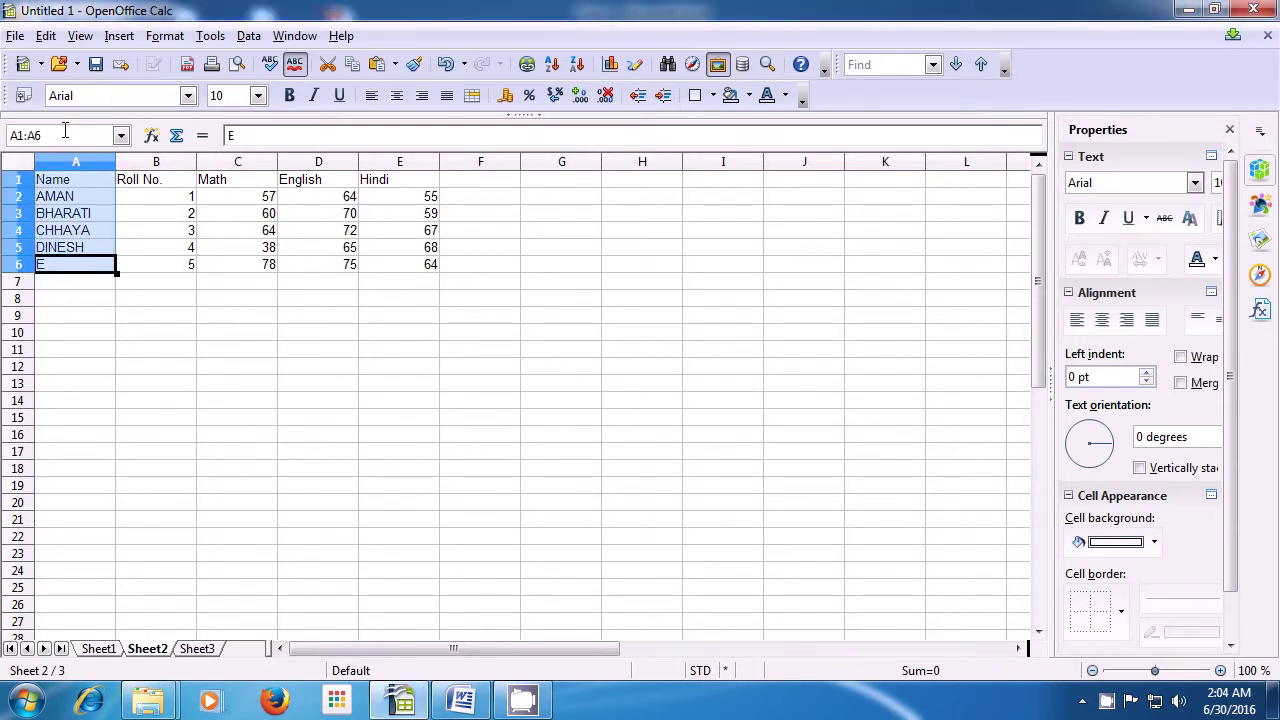
pyautogui.click(45, 40)
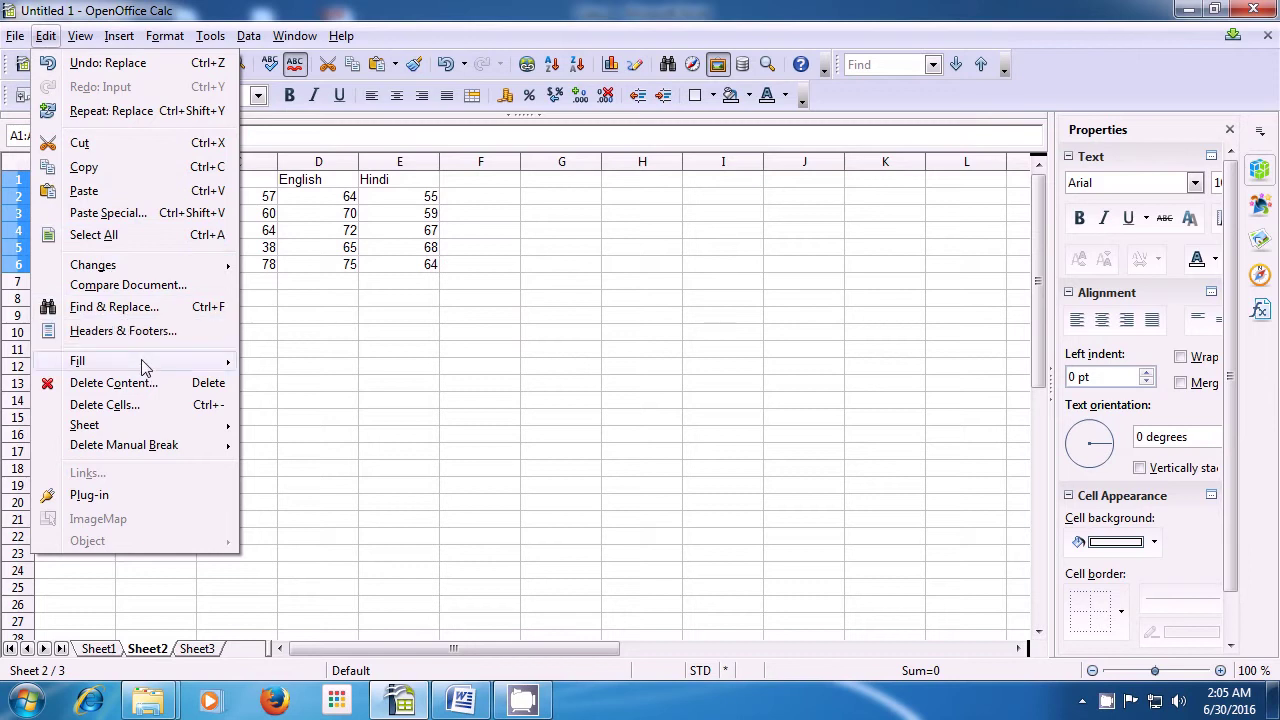
pyautogui.moveTo(161, 362)
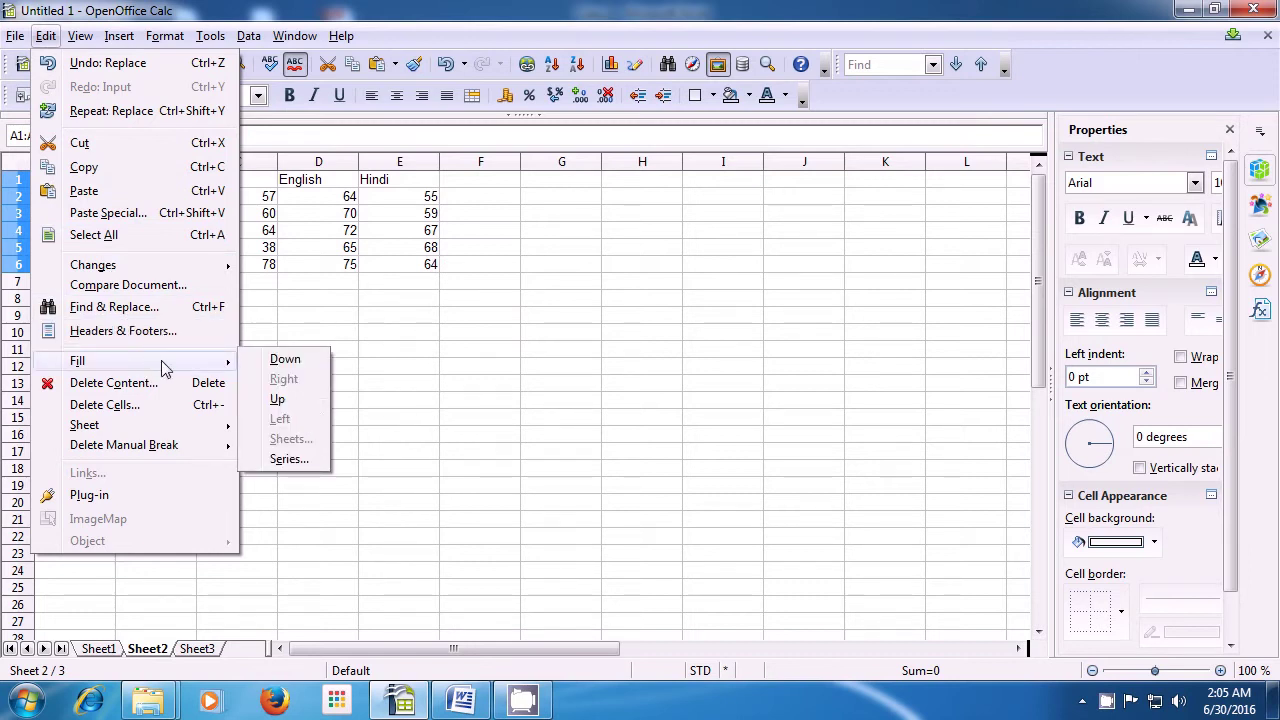
pyautogui.click(272, 360)
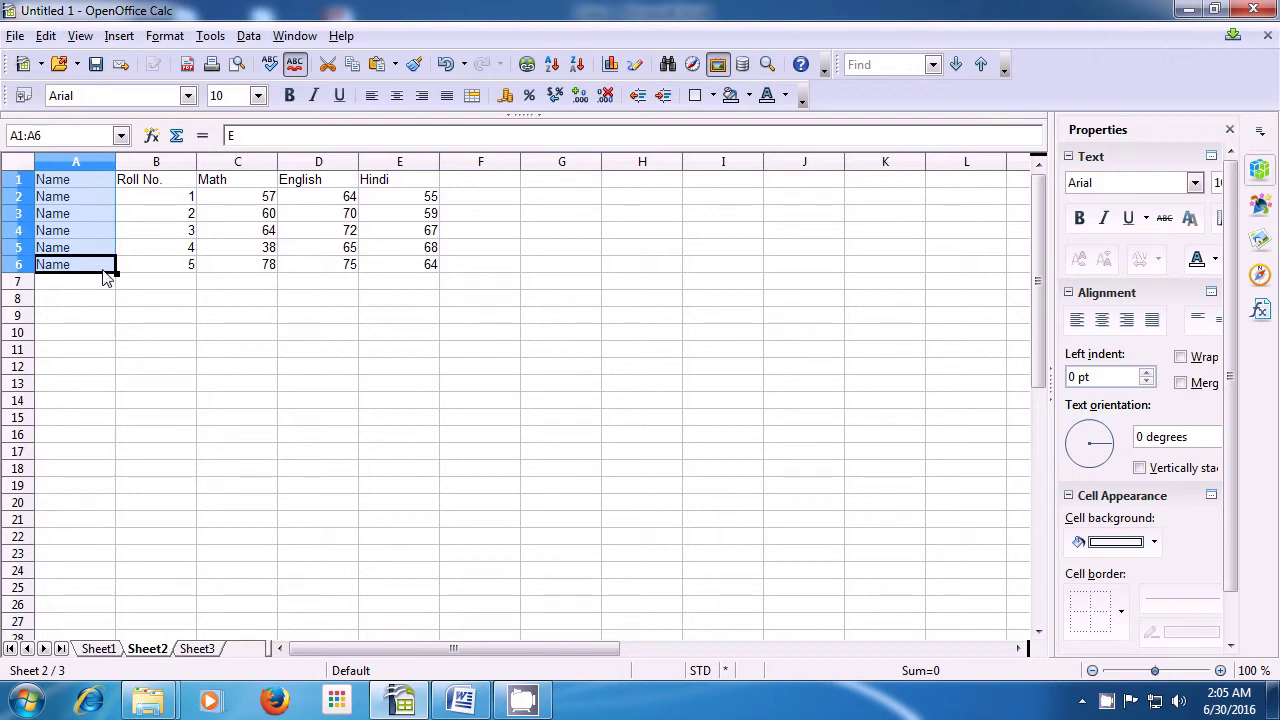
# Step: Fill cells B2:B6 of the Roll No. column upward from the last cell's value
pyautogui.click(170, 186)
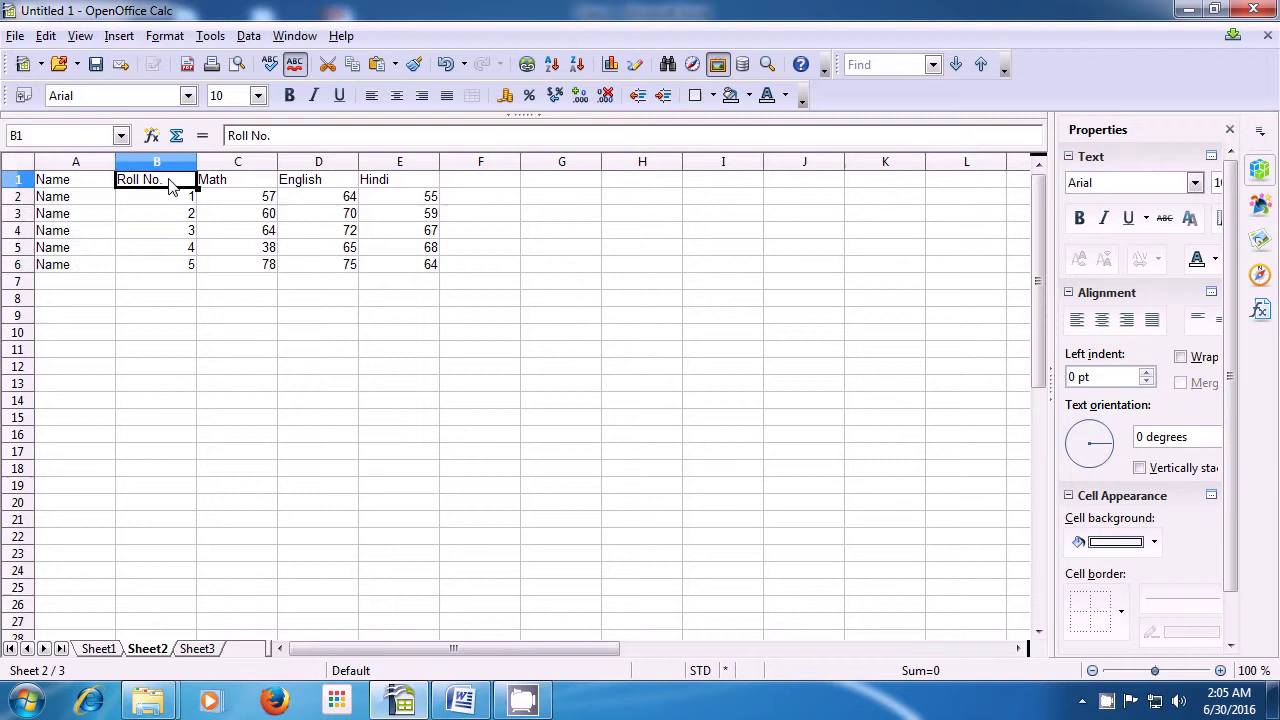
pyautogui.moveTo(177, 206); pyautogui.dragTo(179, 264)
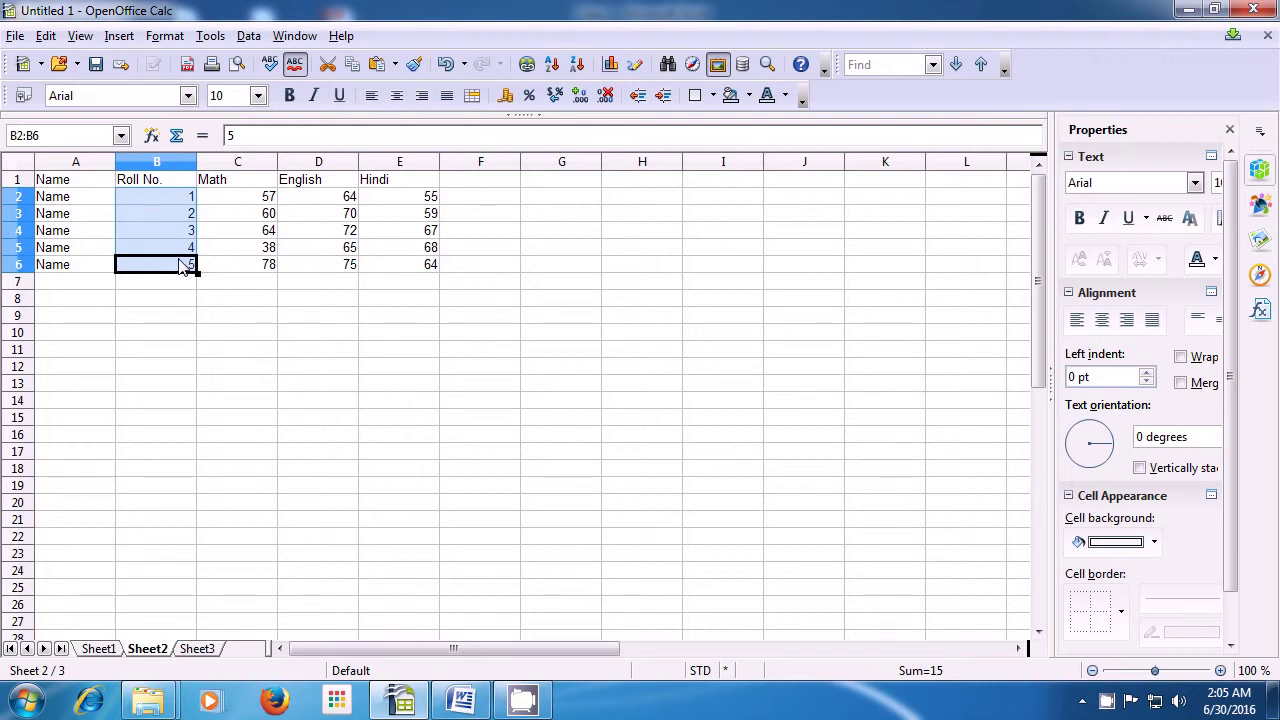
pyautogui.click(47, 38)
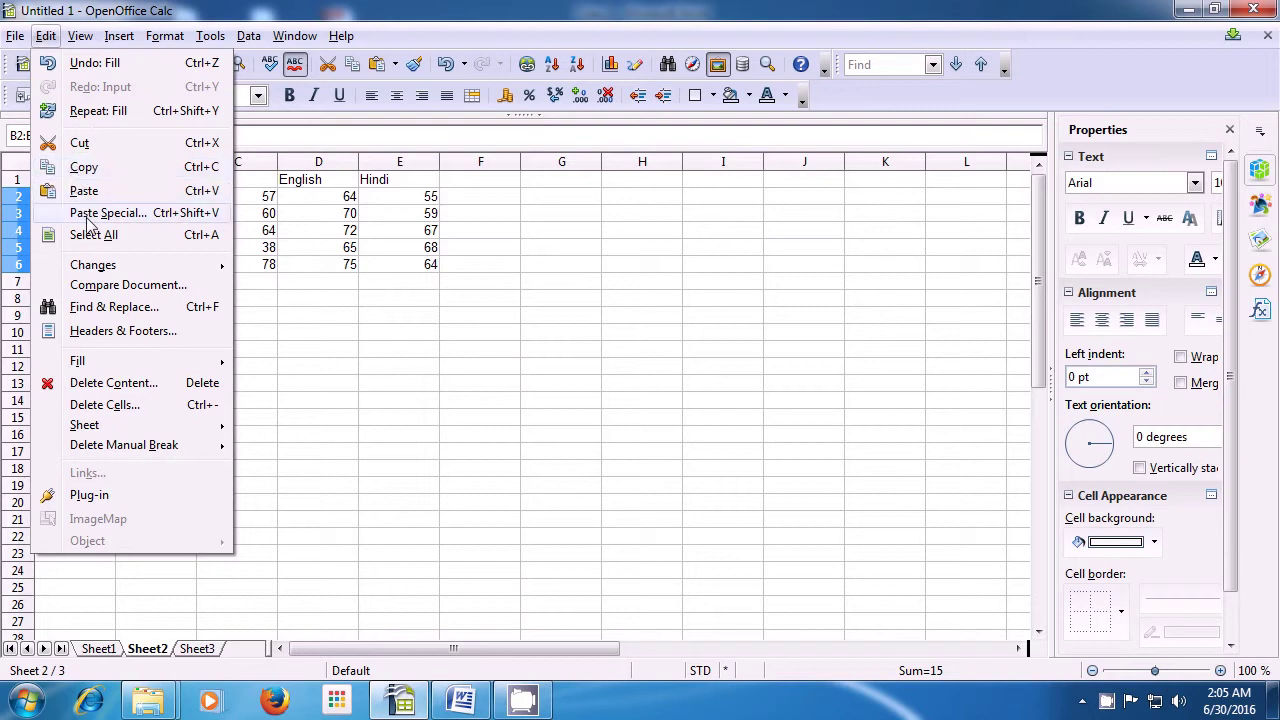
pyautogui.moveTo(133, 365)
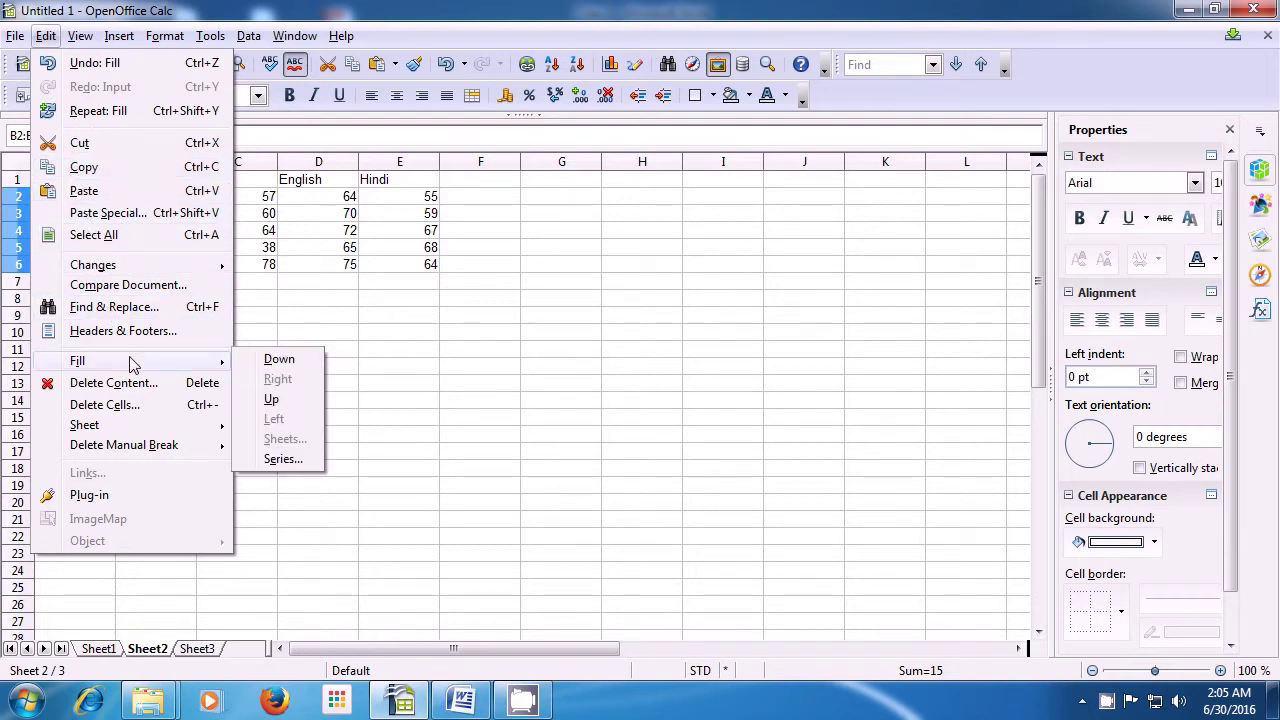
pyautogui.click(271, 401)
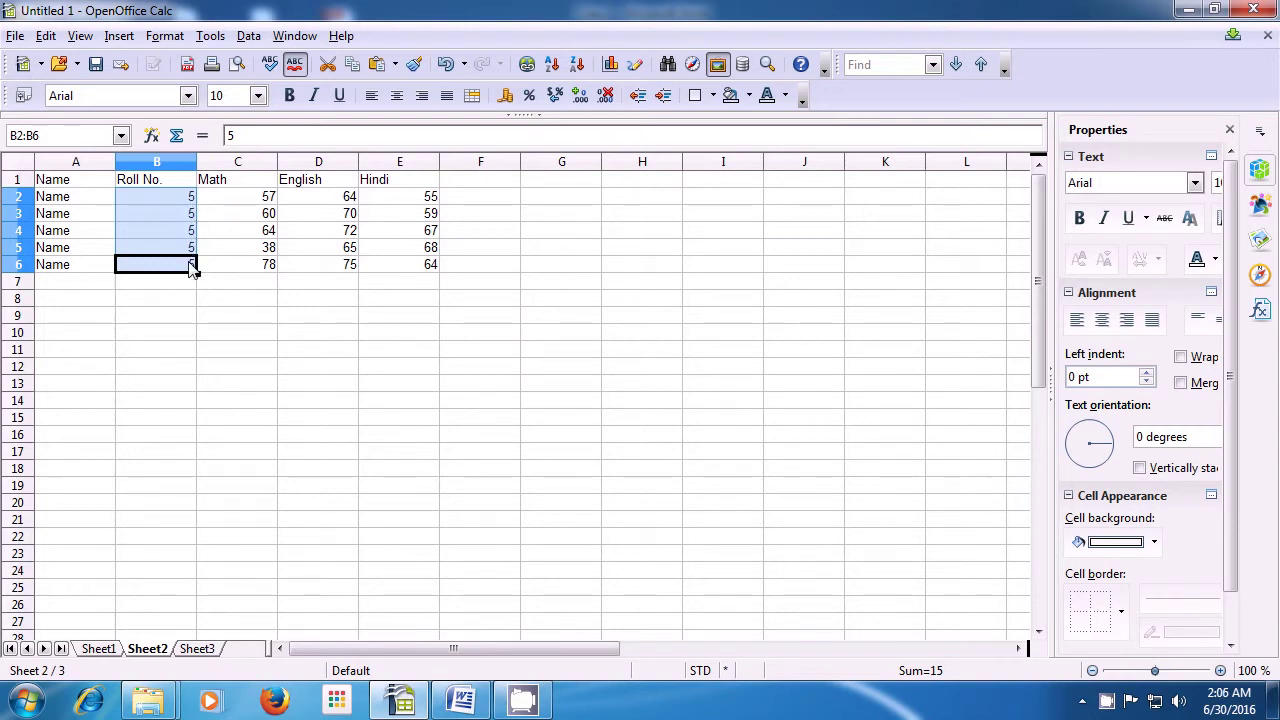
# Step: Fill the range B1:C6 to the right so the Roll No. column replaces the Math column
pyautogui.click(237, 185)
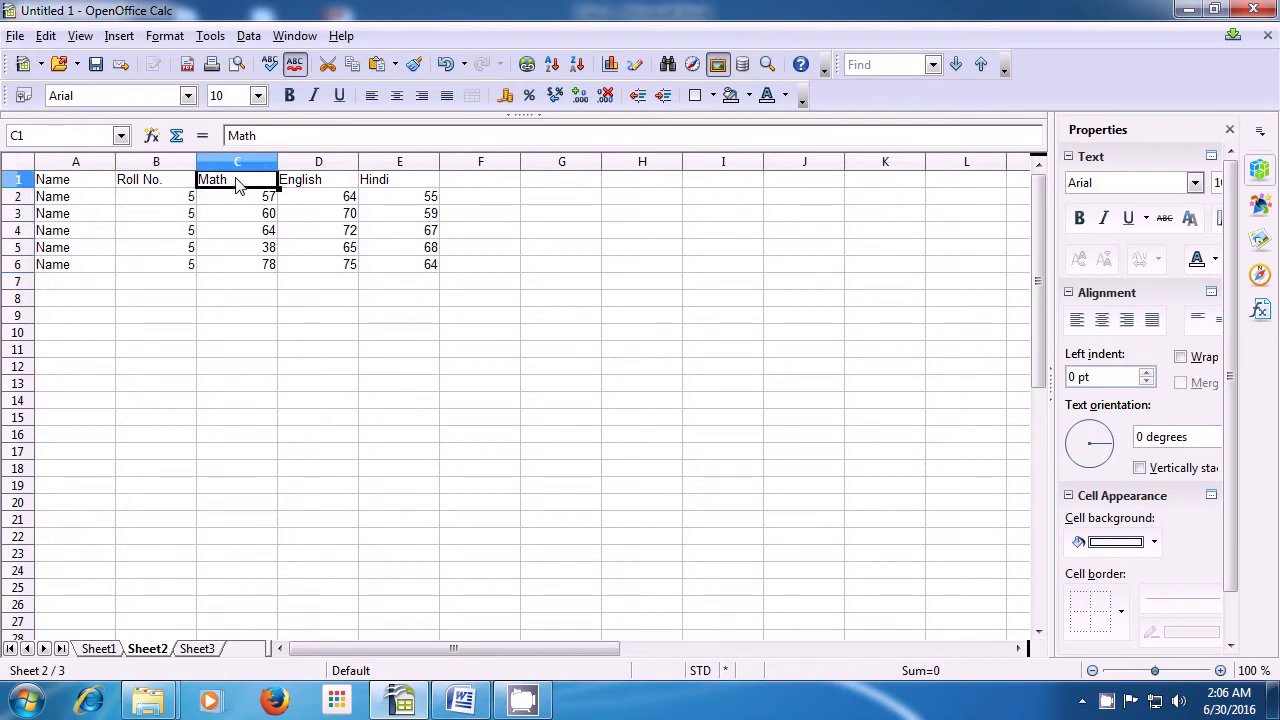
pyautogui.moveTo(155, 182); pyautogui.dragTo(210, 272)
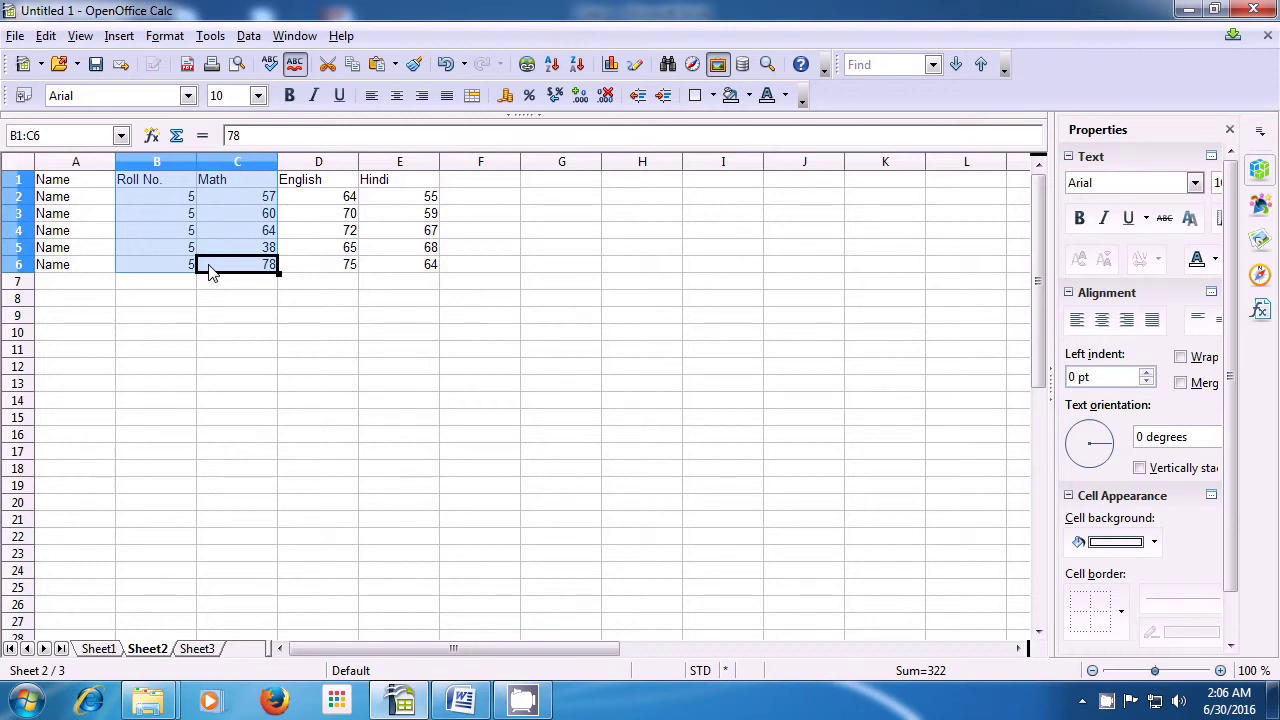
pyautogui.click(46, 36)
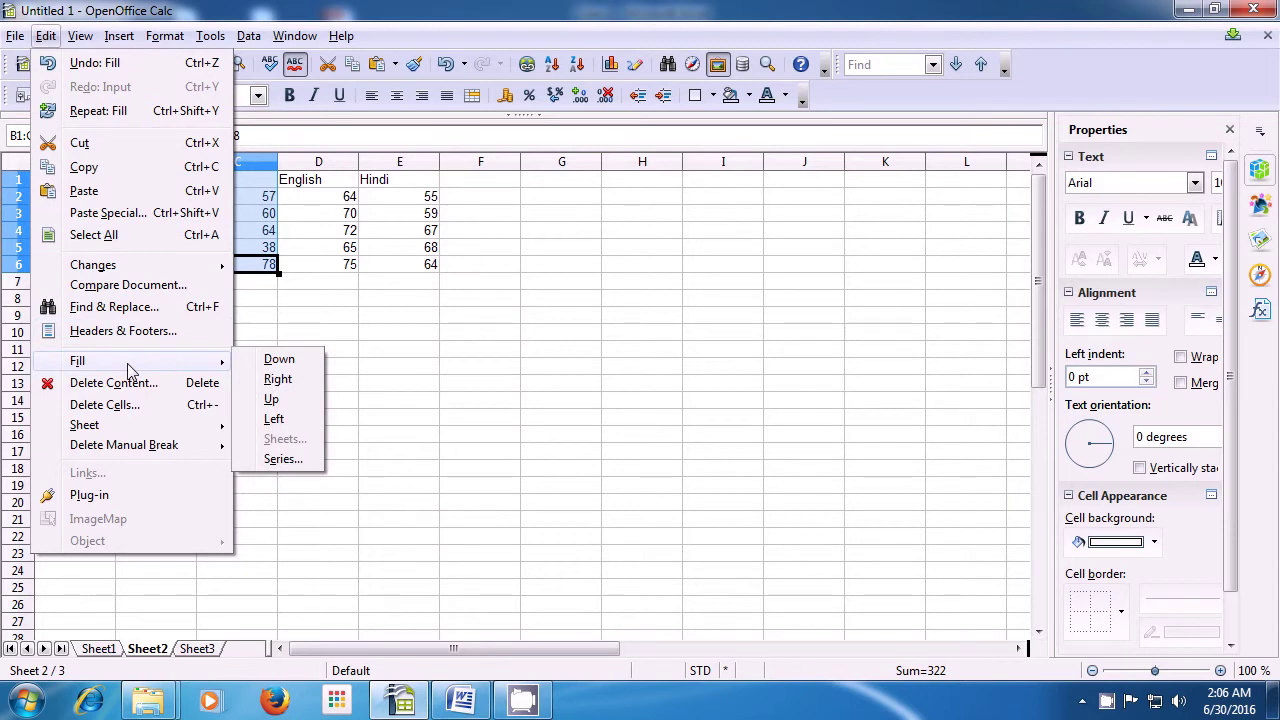
pyautogui.click(277, 387)
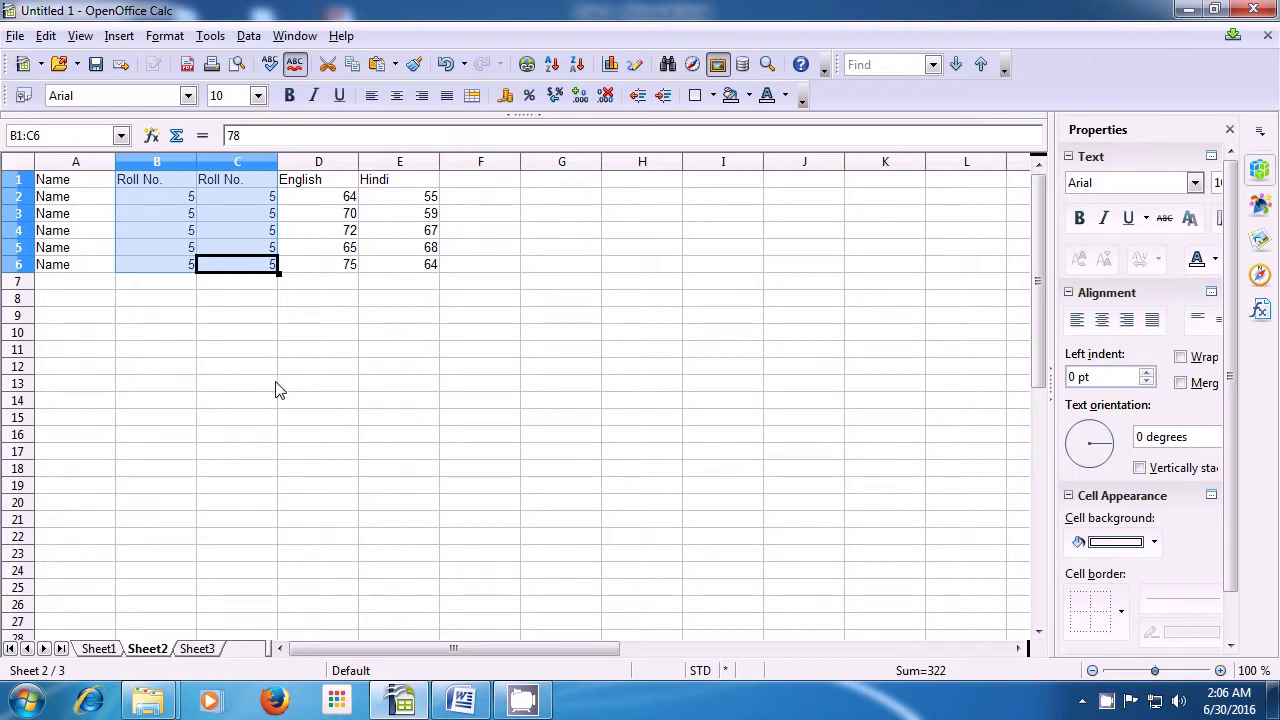
# Step: Fill the range A1:B6 to the left so the Roll No. column replaces the Name column
pyautogui.moveTo(300, 182); pyautogui.dragTo(380, 268)
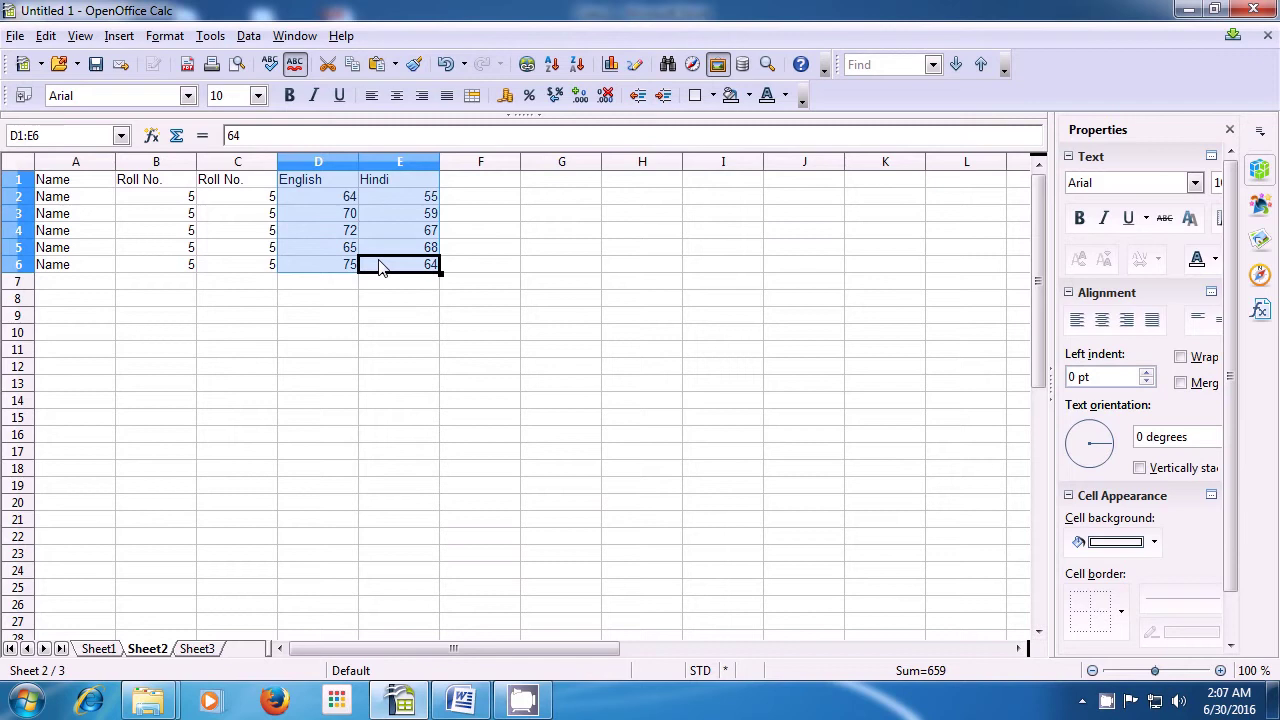
pyautogui.moveTo(90, 180); pyautogui.dragTo(150, 272)
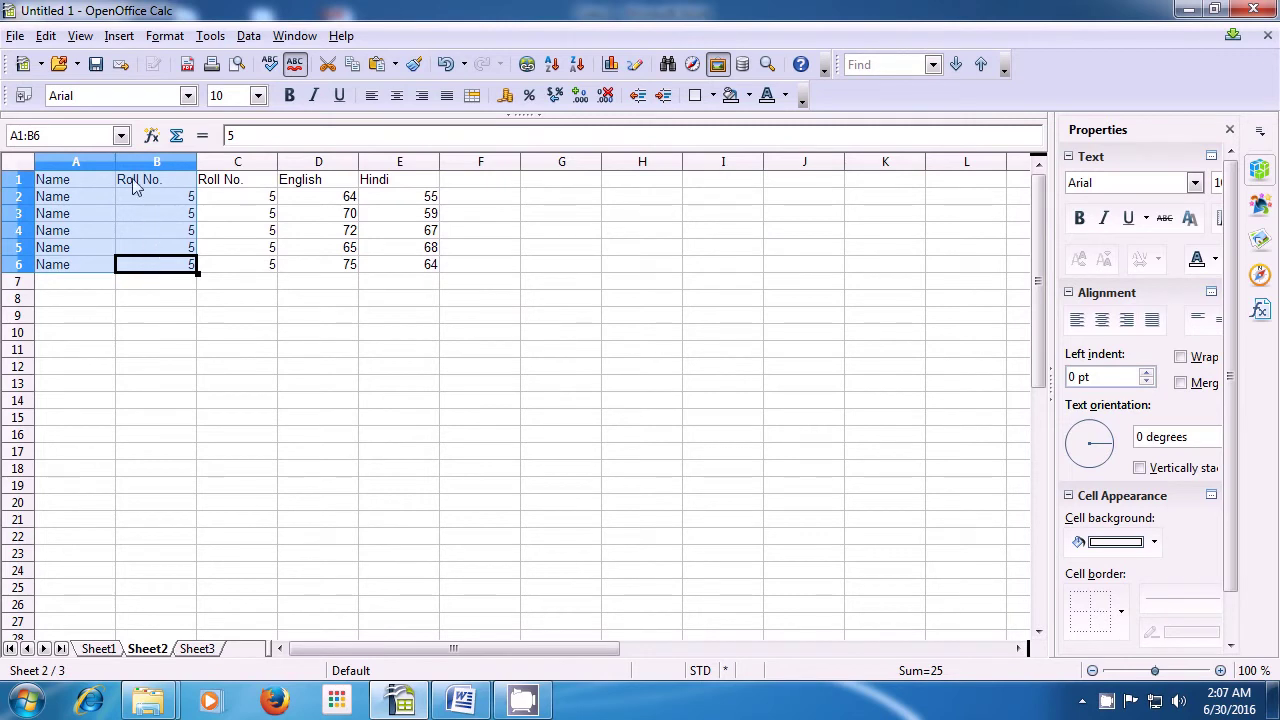
pyautogui.click(46, 38)
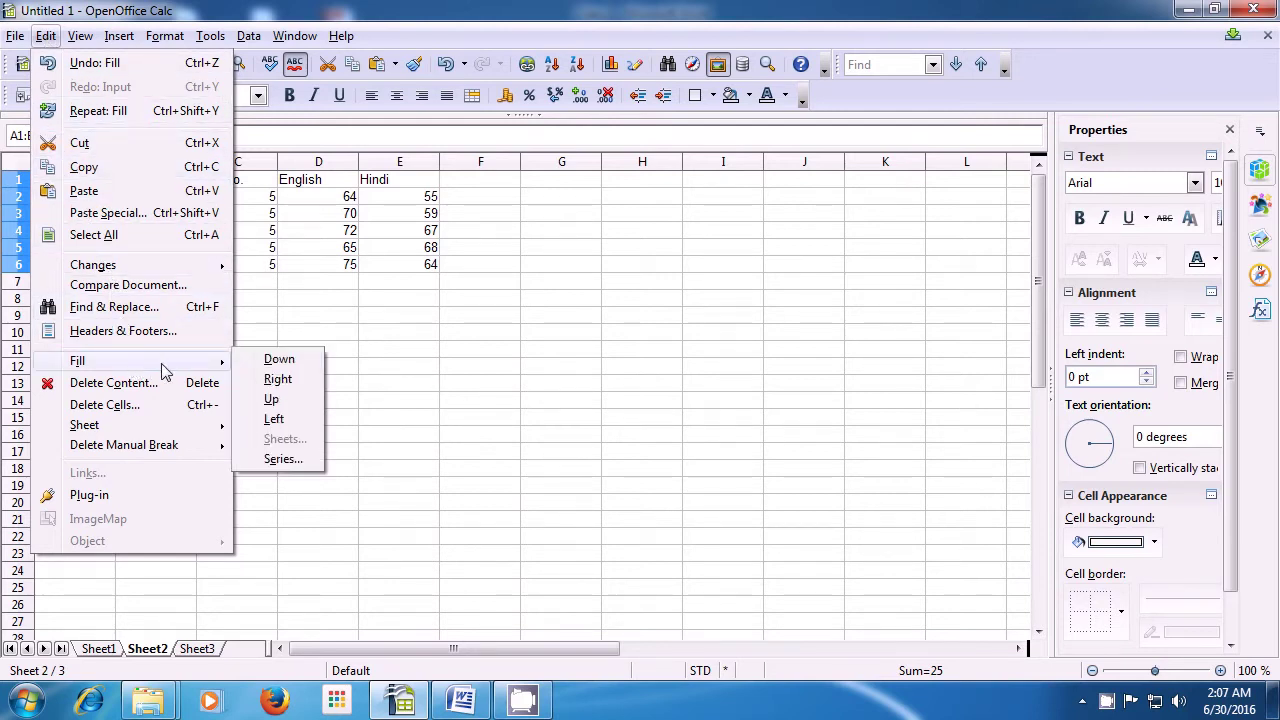
pyautogui.click(274, 419)
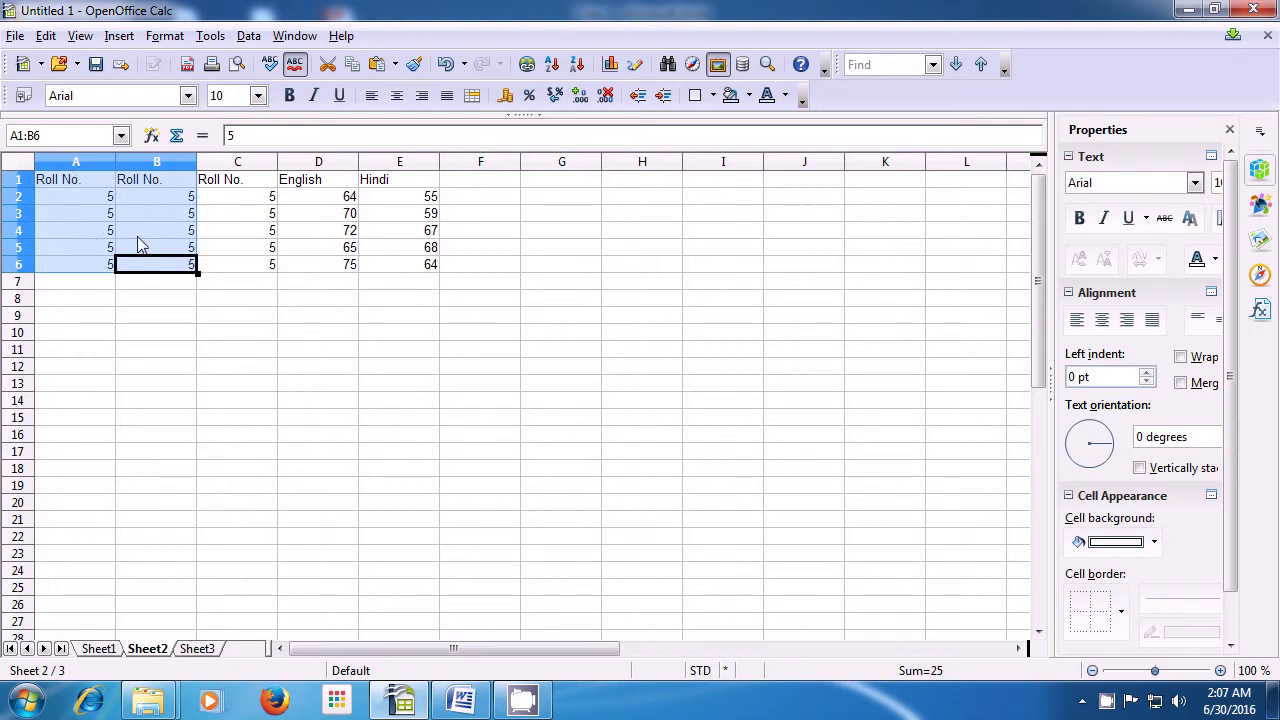
pyautogui.click(395, 352)
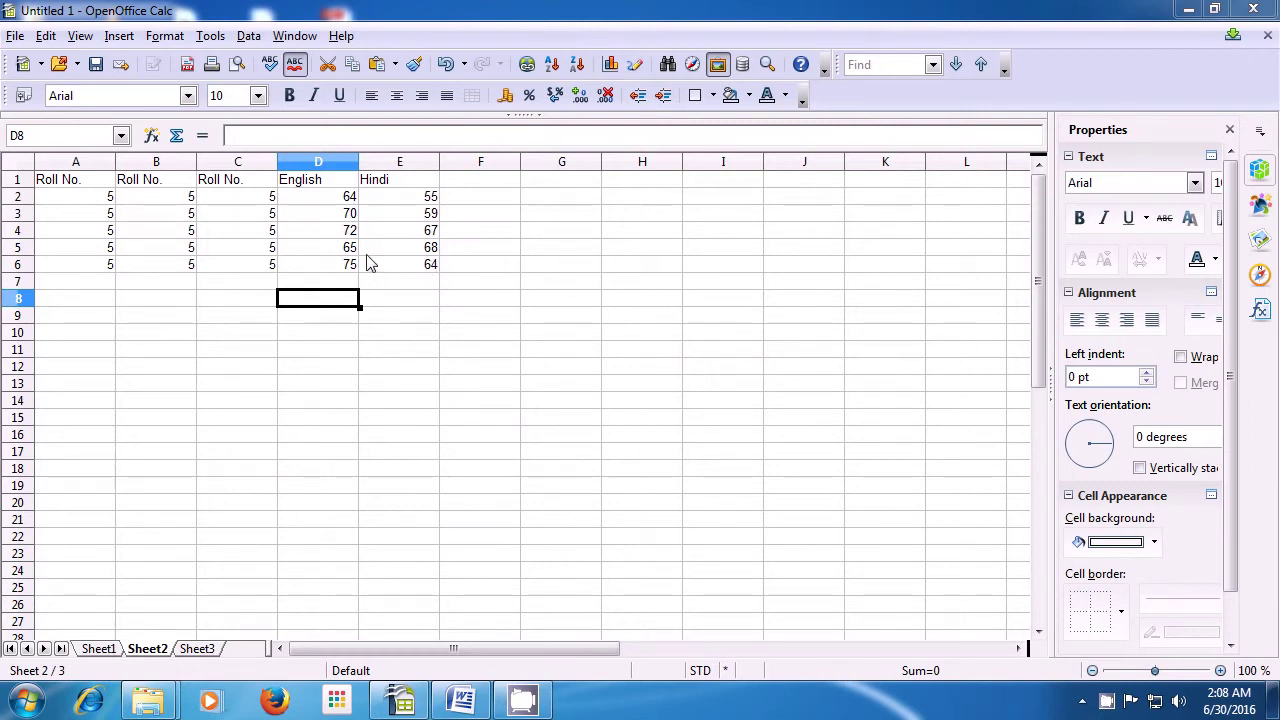
pyautogui.click(47, 38)
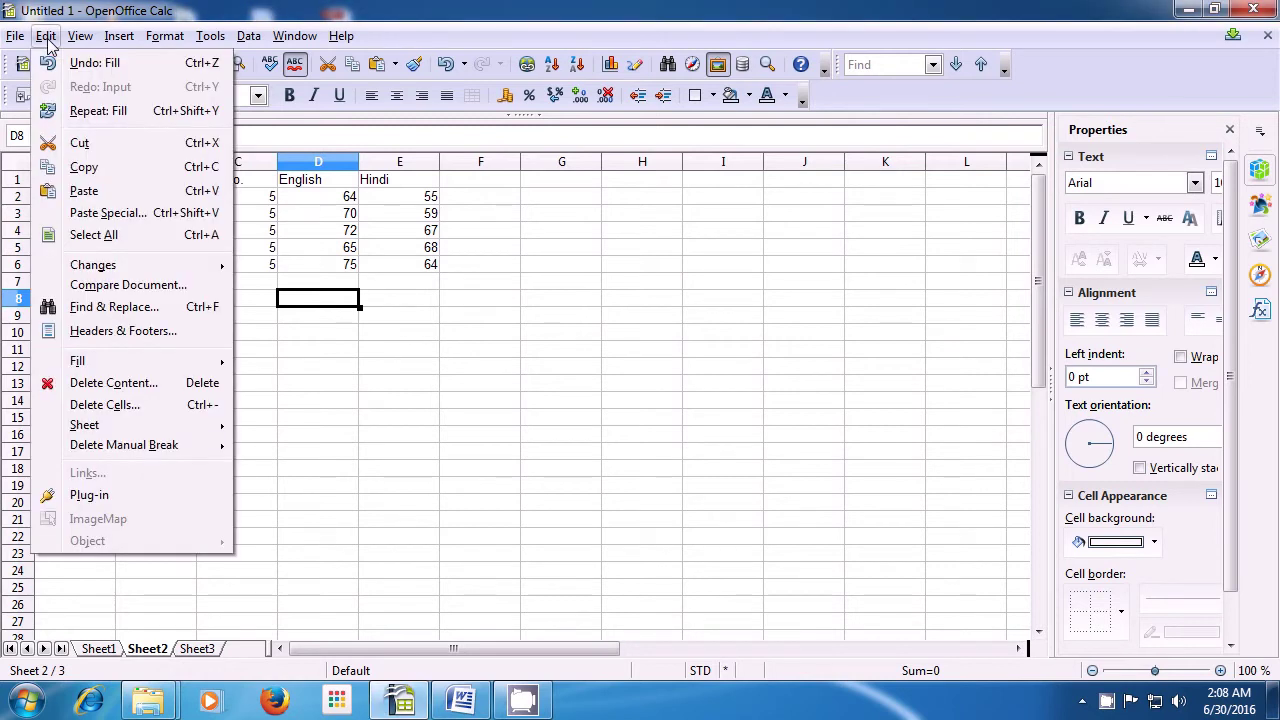
pyautogui.click(195, 389)
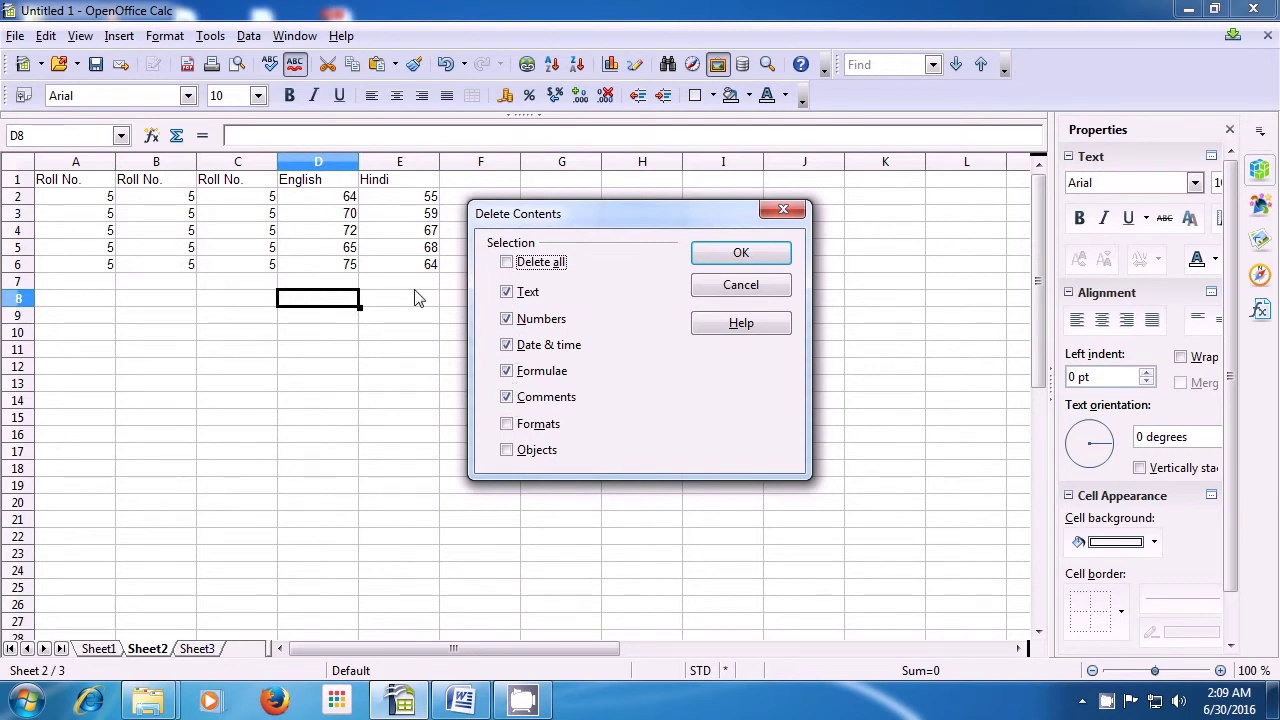
pyautogui.click(714, 290)
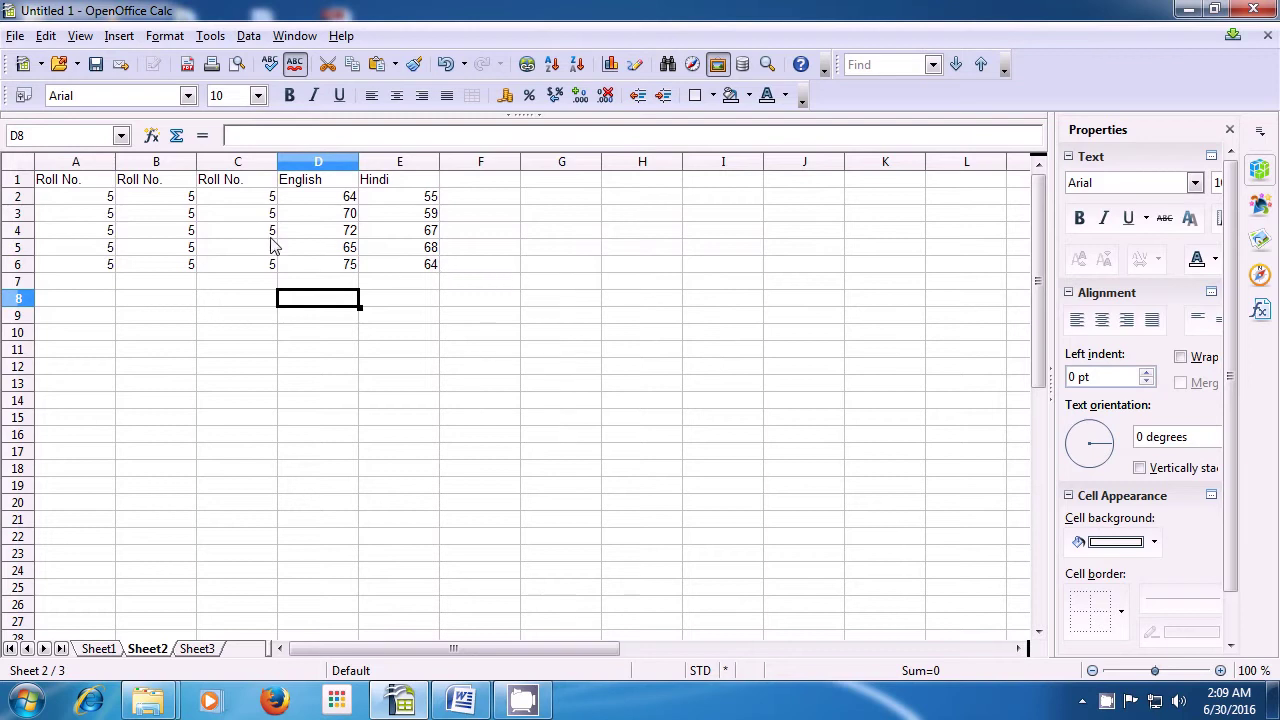
# Step: Delete the contents of B1:B6 with Text excluded and Numbers, Date & time, Formulae and Comments included
pyautogui.click(160, 184)
pyautogui.moveTo(160, 186); pyautogui.dragTo(155, 277)
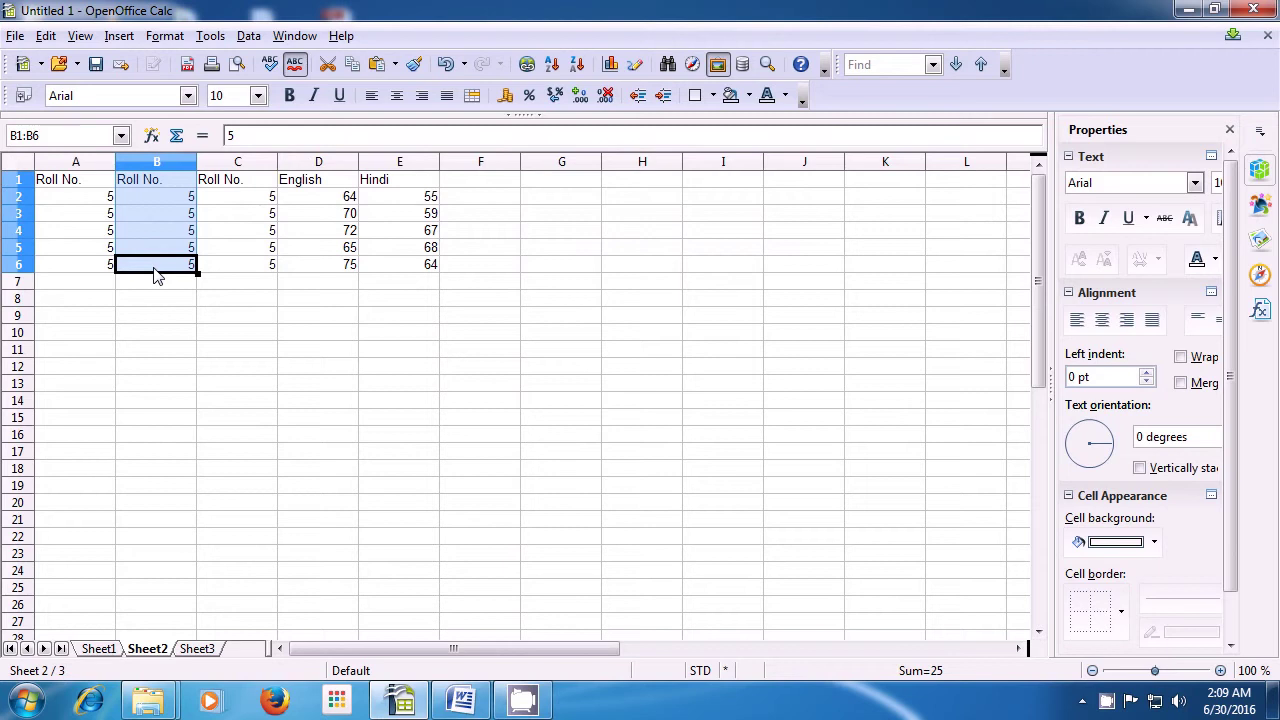
pyautogui.press('Delete')
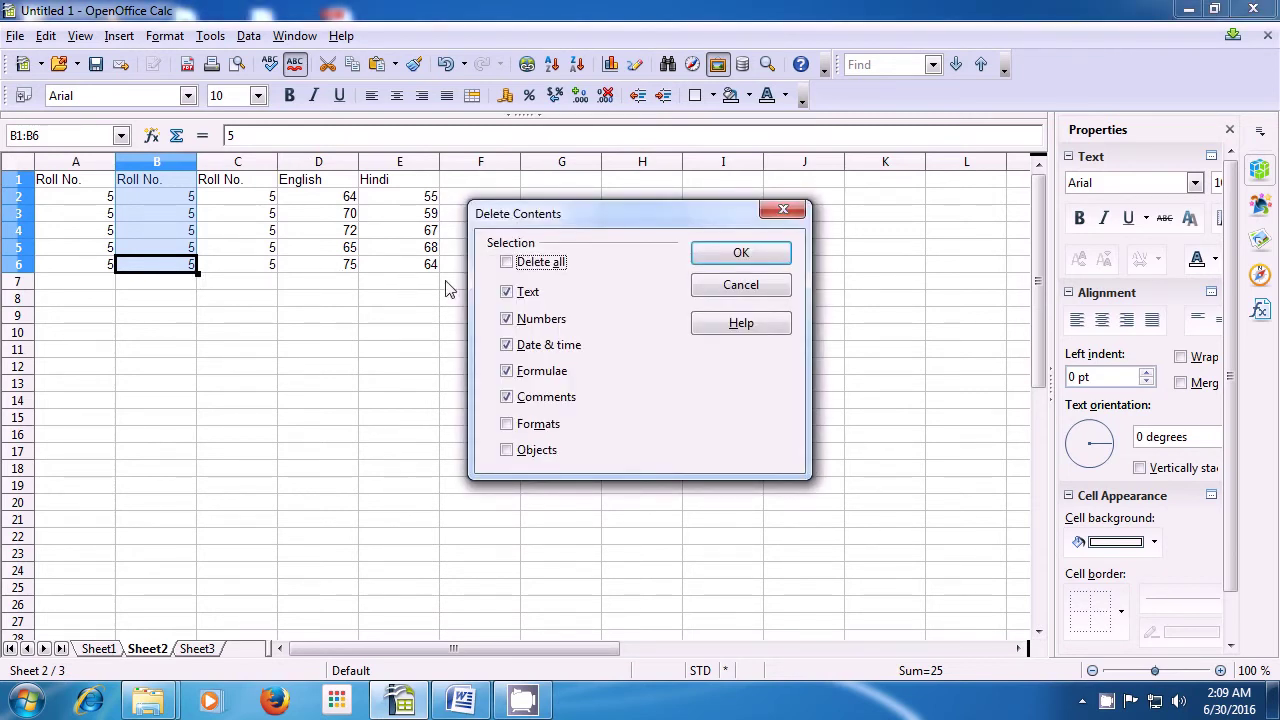
pyautogui.click(507, 298)
pyautogui.click(740, 253)
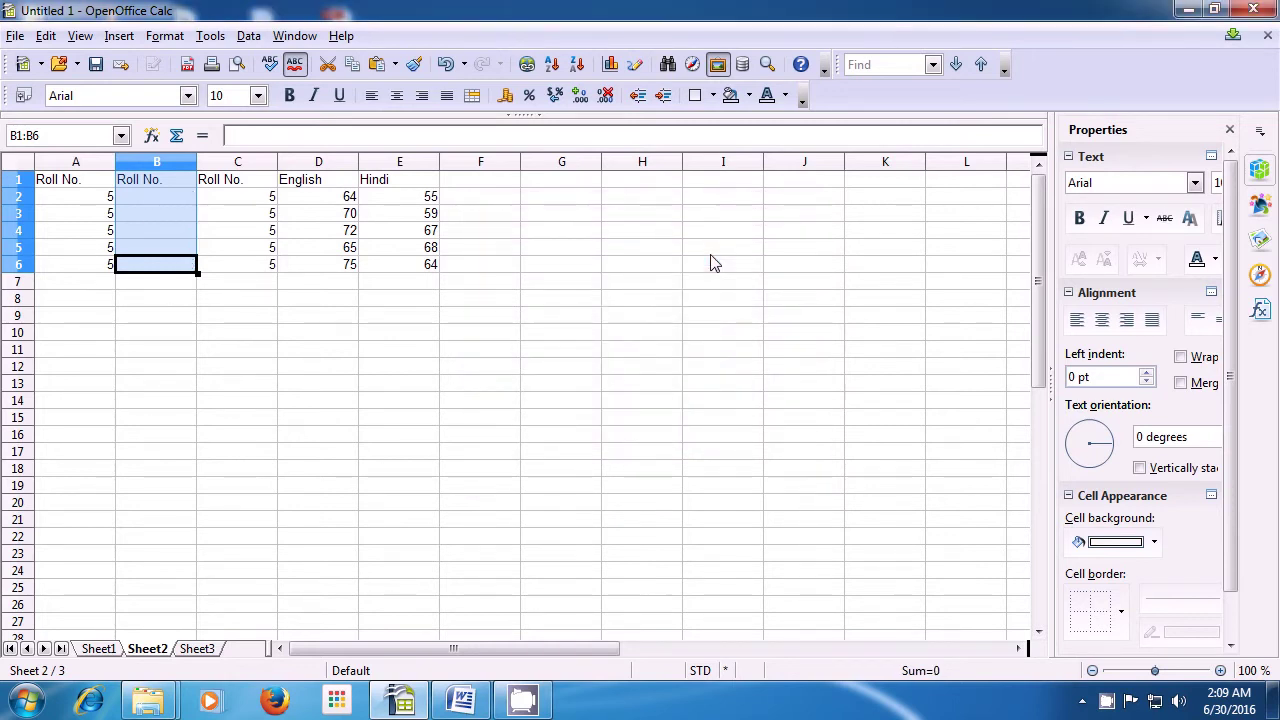
pyautogui.click(148, 194)
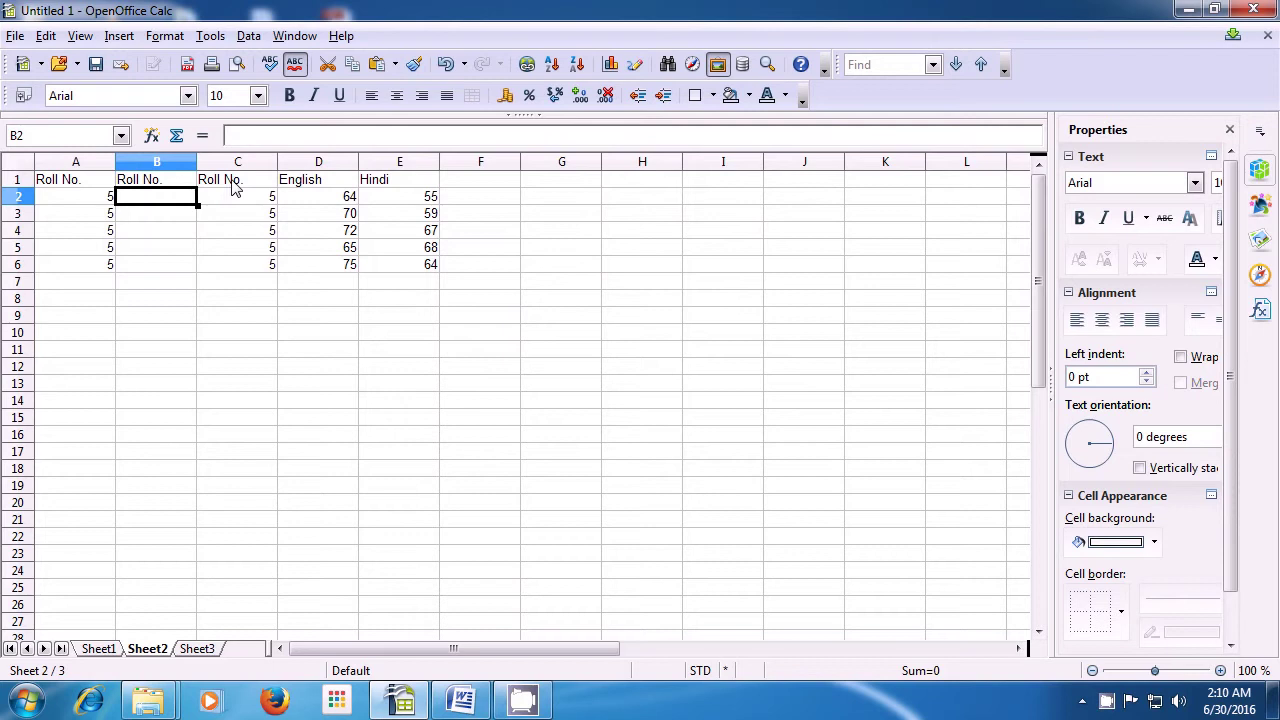
# Step: Delete the contents of C1:C6 with Text included and Numbers excluded
pyautogui.moveTo(232, 190); pyautogui.dragTo(233, 265)
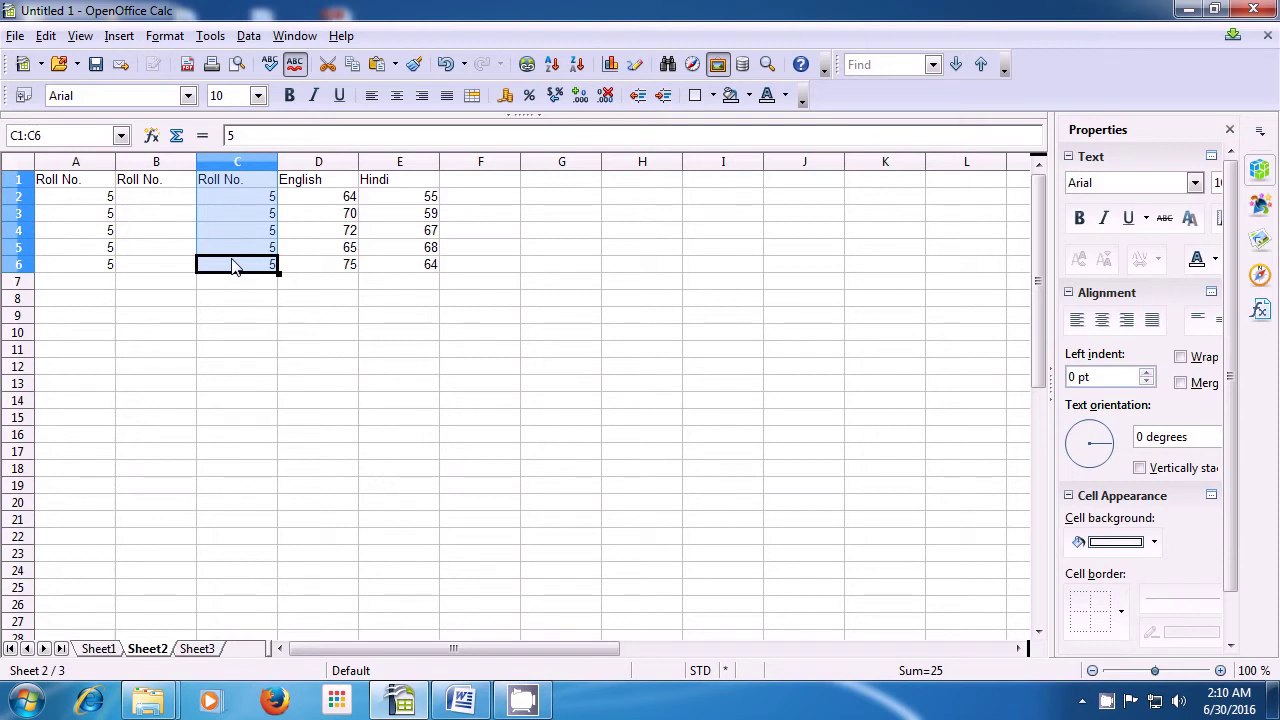
pyautogui.press('Delete')
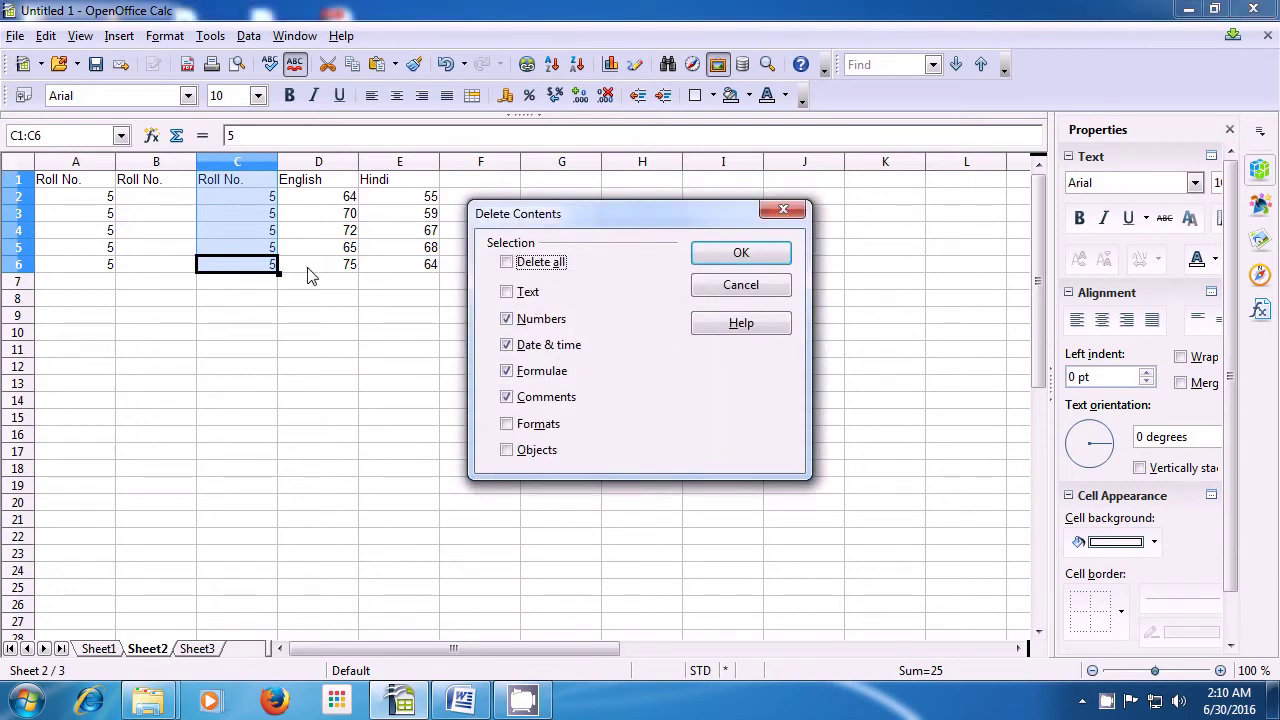
pyautogui.click(509, 293)
pyautogui.click(507, 320)
pyautogui.click(755, 258)
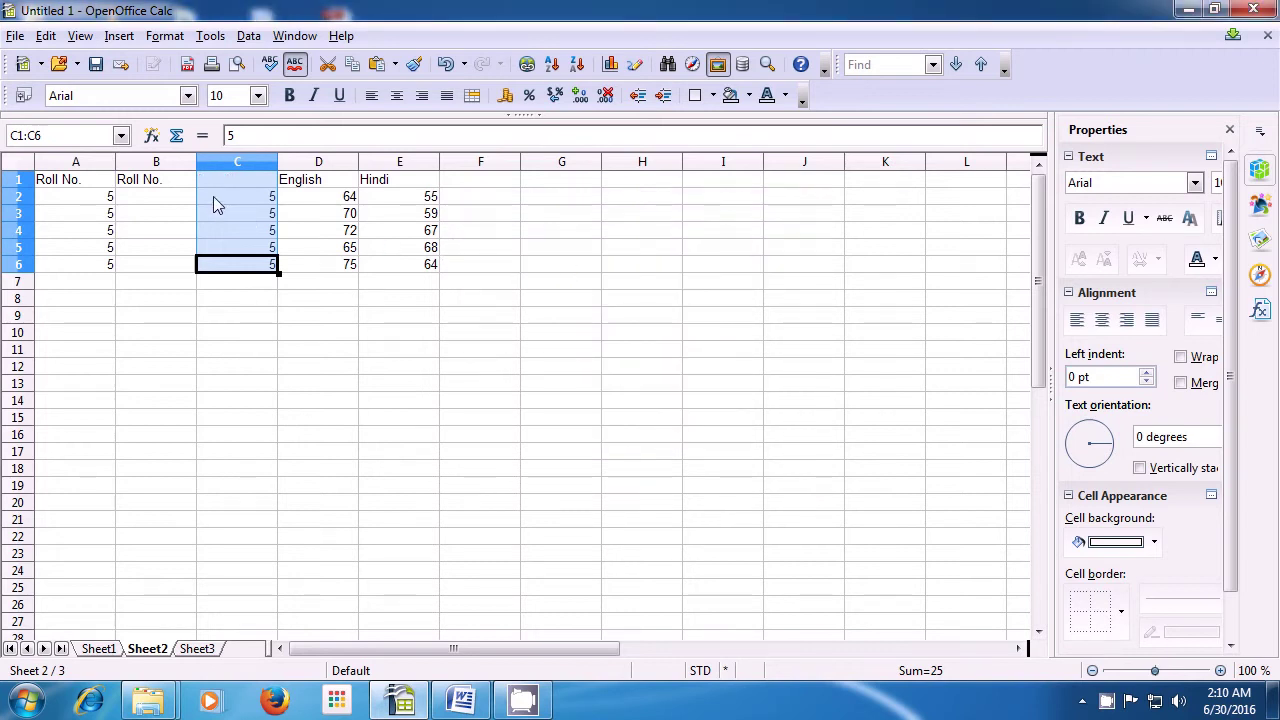
# Step: Delete the empty cell B2 and shift the remaining cells of its row left
pyautogui.click(213, 197)
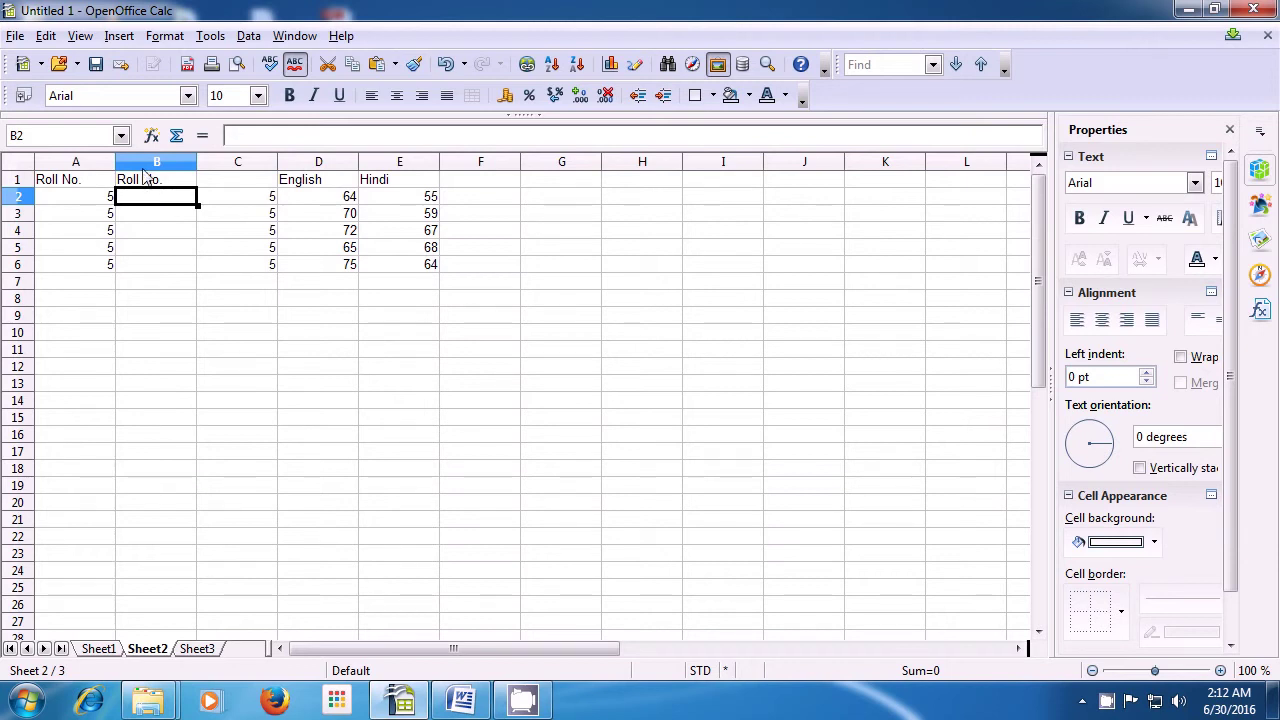
pyautogui.click(46, 38)
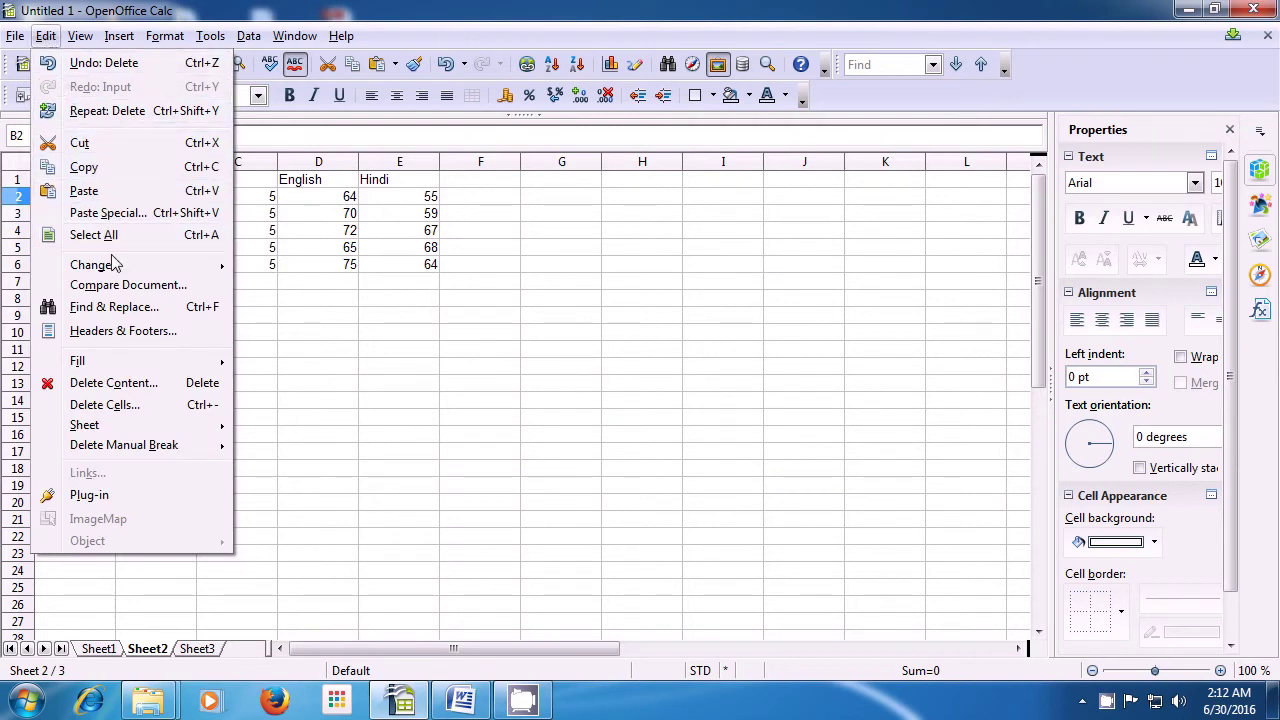
pyautogui.click(160, 414)
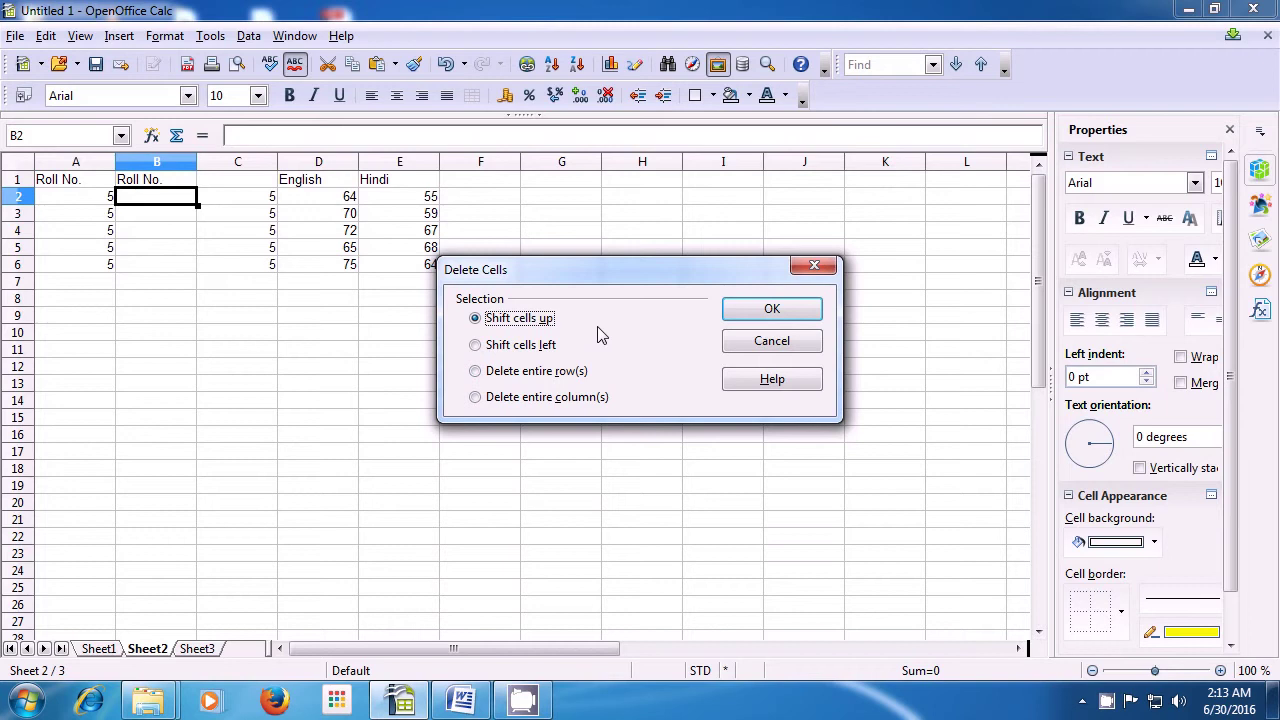
pyautogui.click(476, 346)
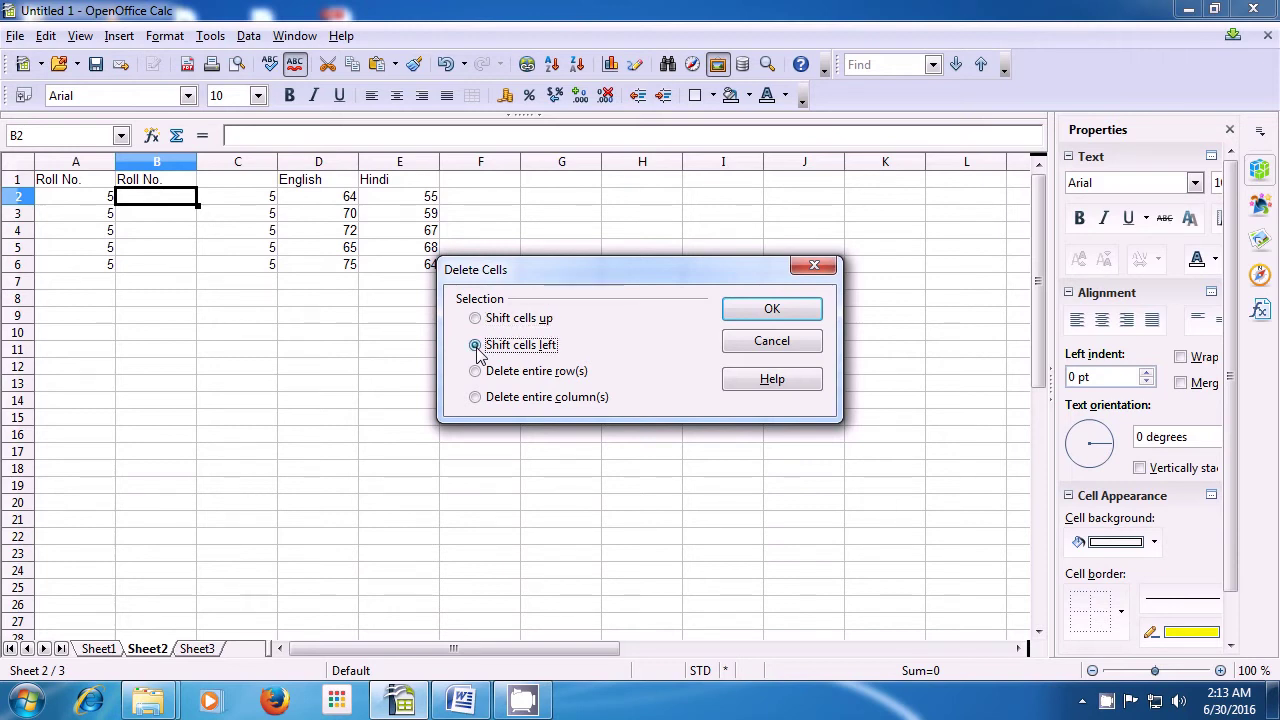
pyautogui.click(743, 313)
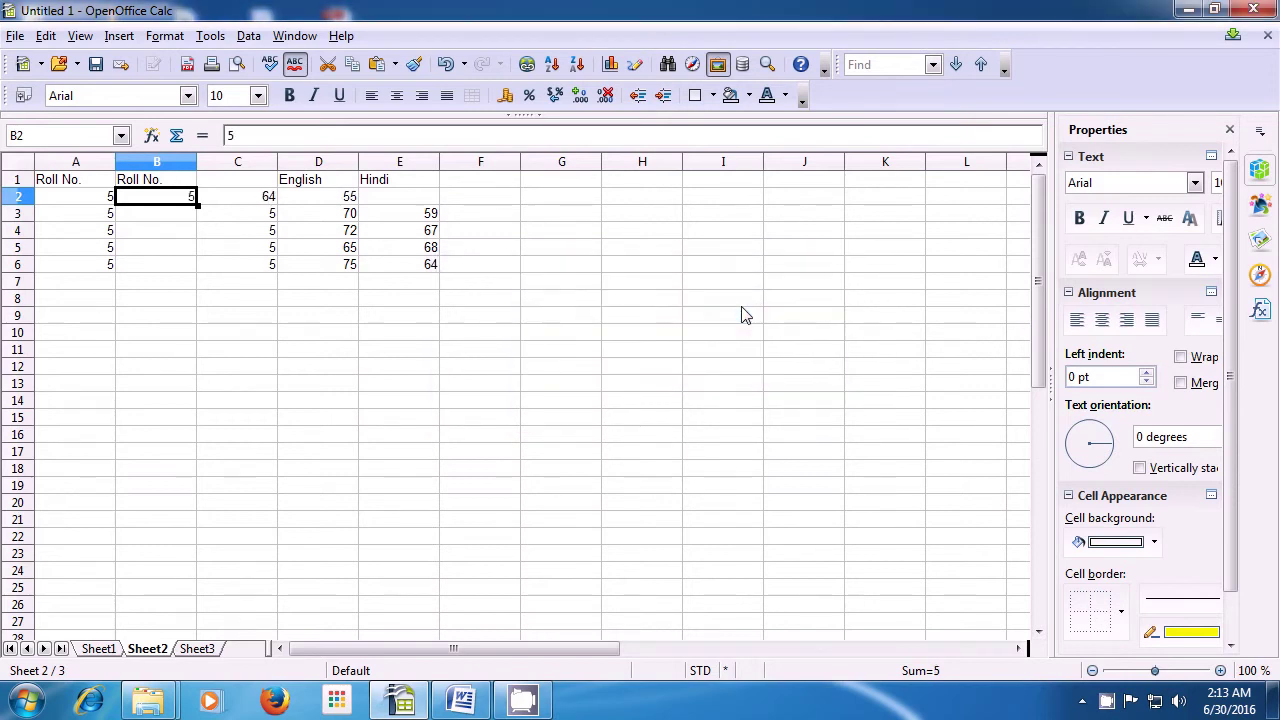
# Step: Delete the entire row 3 from the marks table with the Delete Cells command
pyautogui.press('Down')
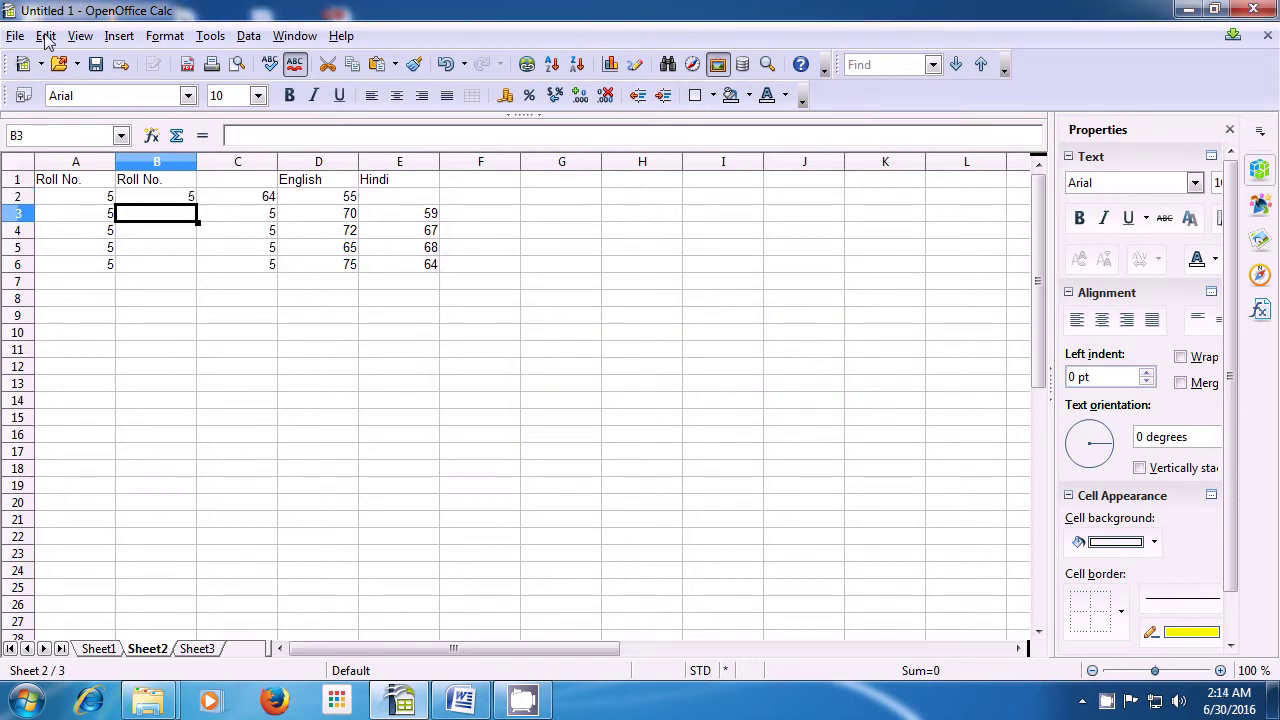
pyautogui.click(45, 36)
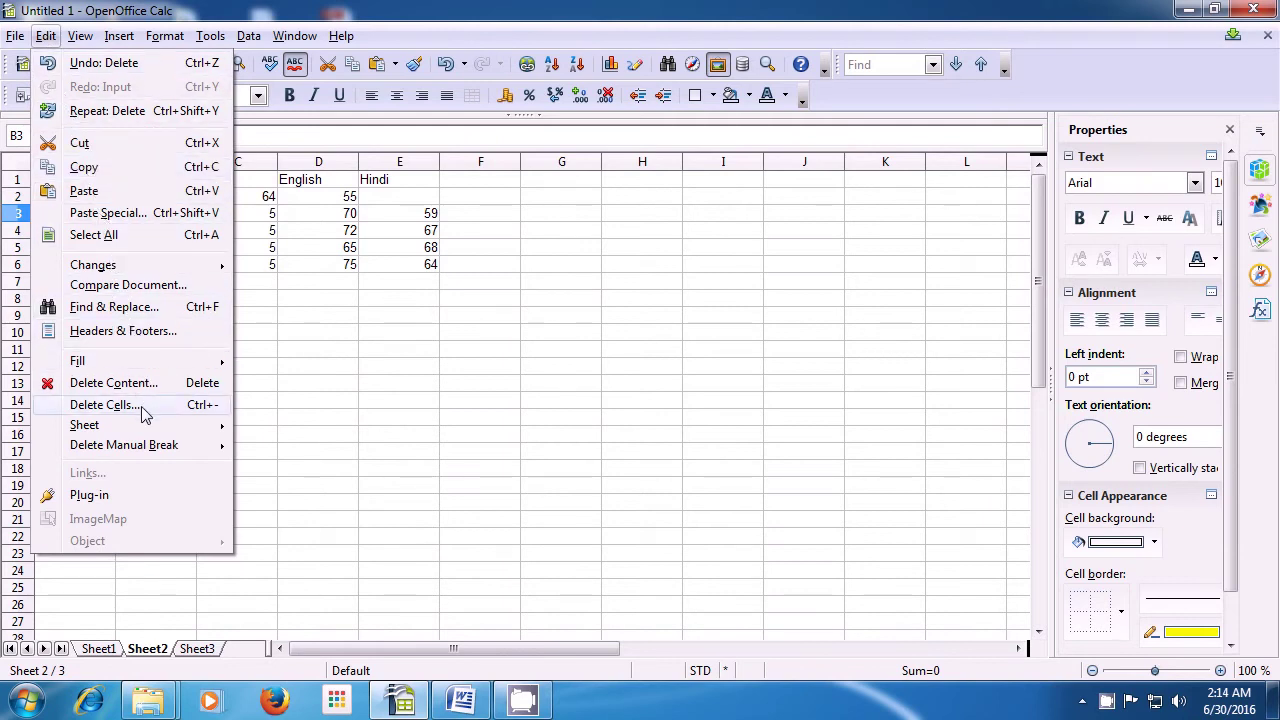
pyautogui.click(104, 405)
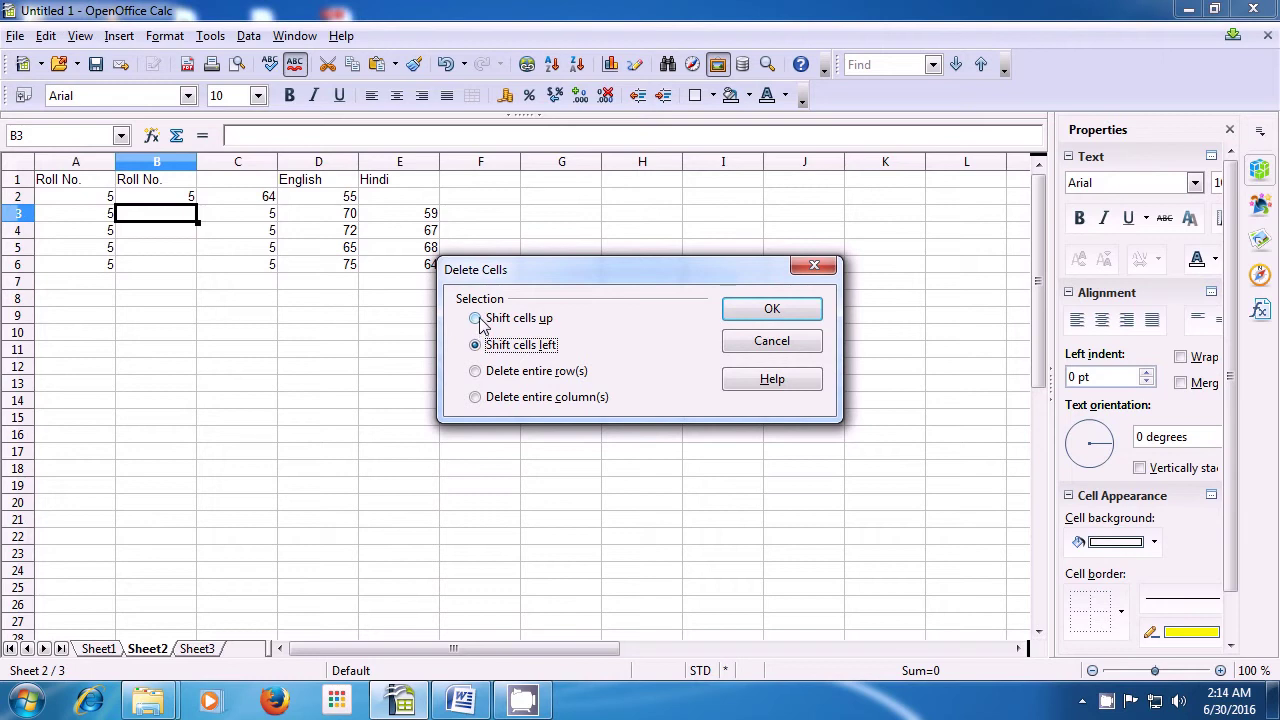
pyautogui.click(476, 372)
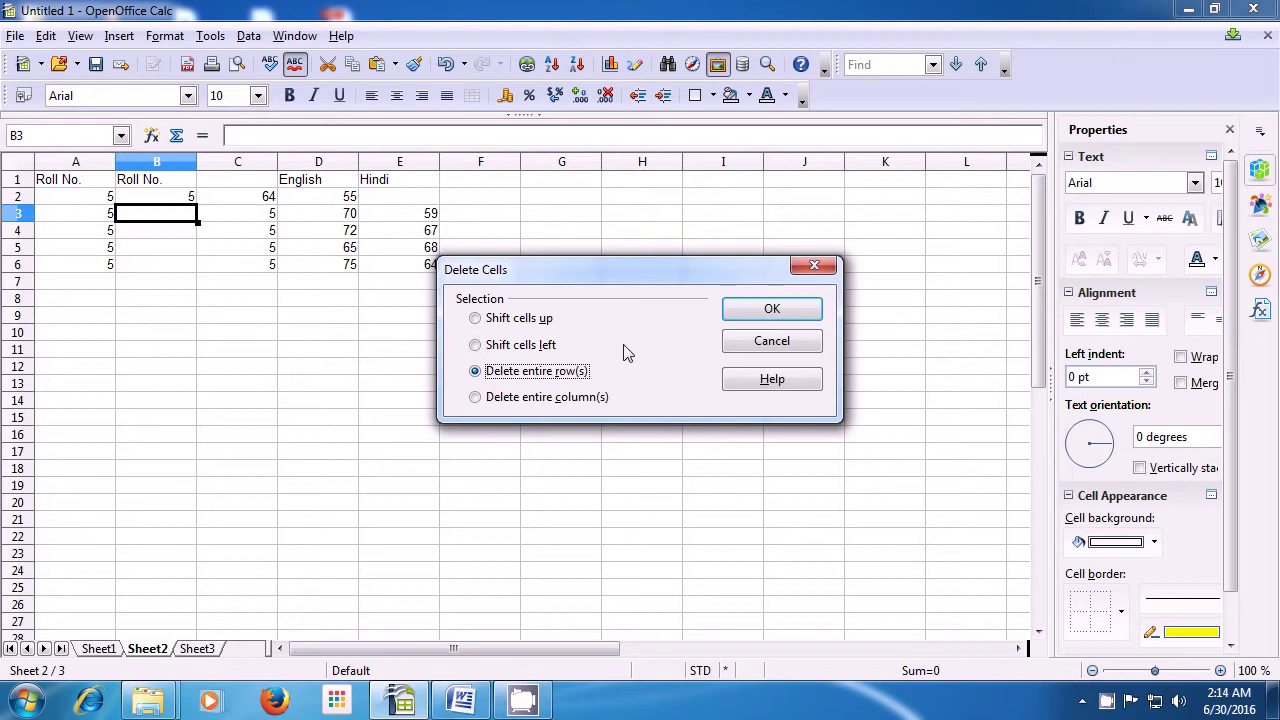
pyautogui.click(757, 317)
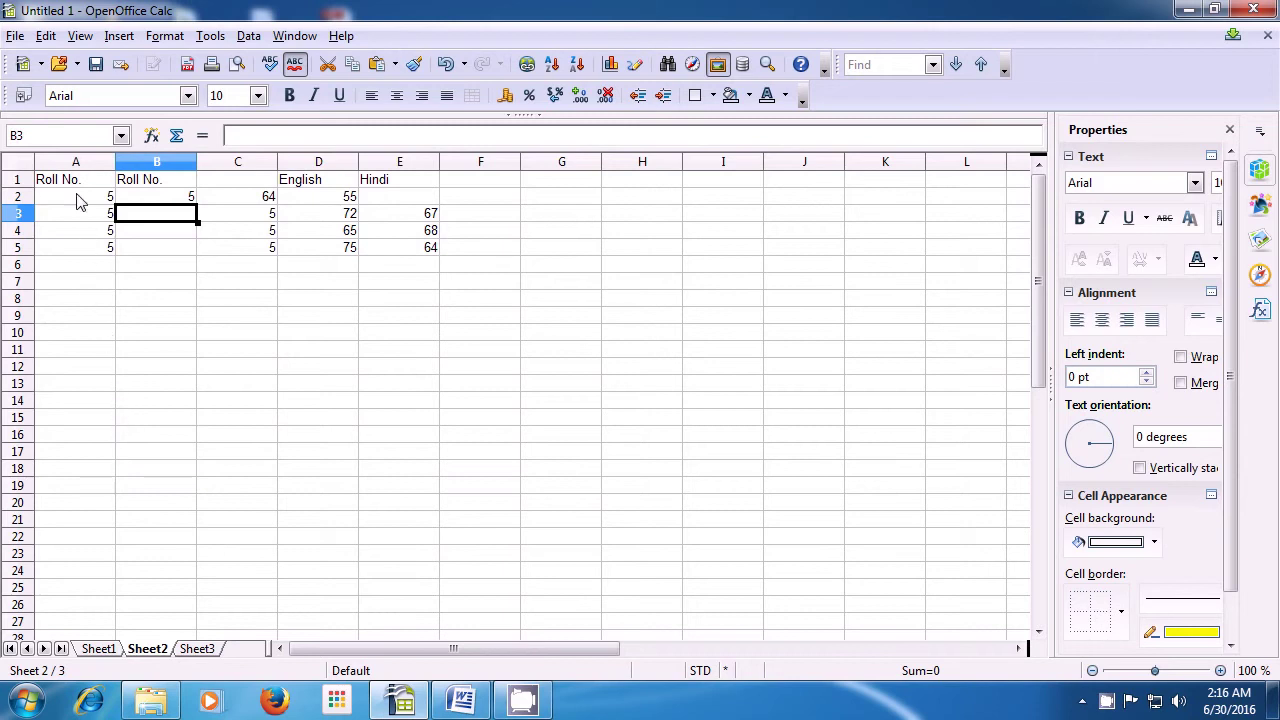
# Step: Copy Sheet2 within the Untitled1 document, placing the copy before Sheet1
pyautogui.click(45, 37)
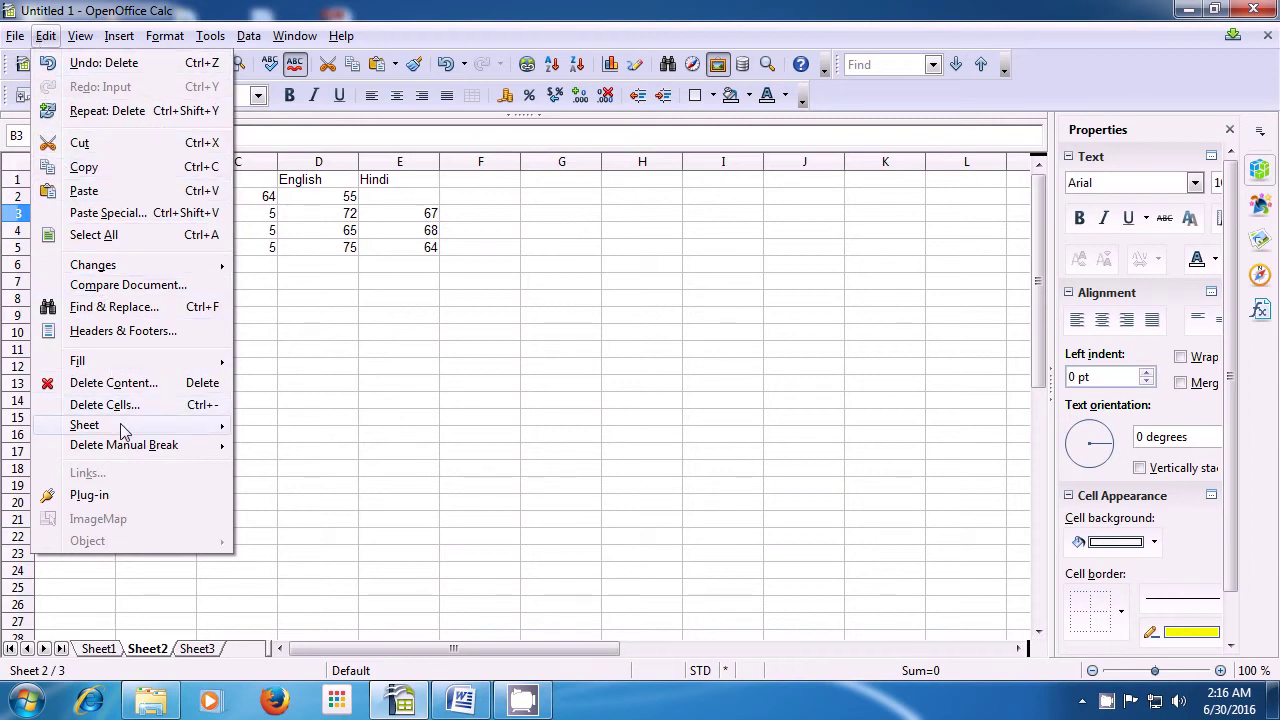
pyautogui.moveTo(123, 429)
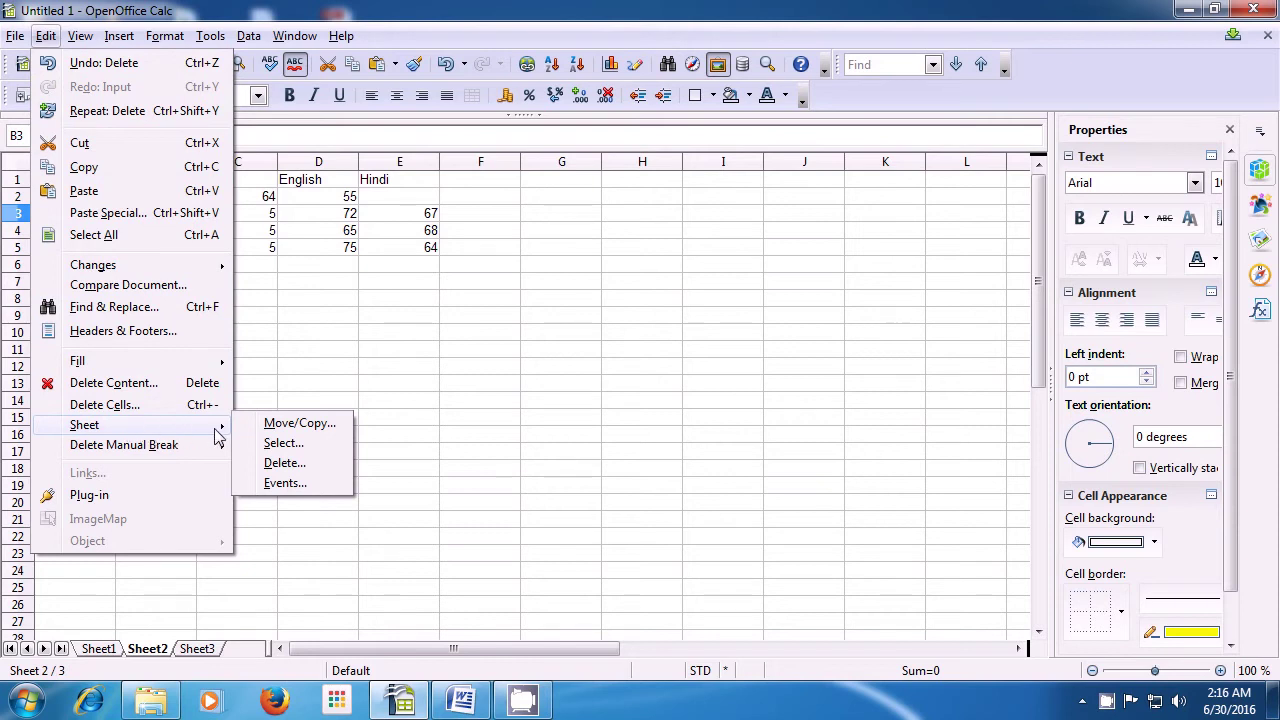
pyautogui.click(310, 424)
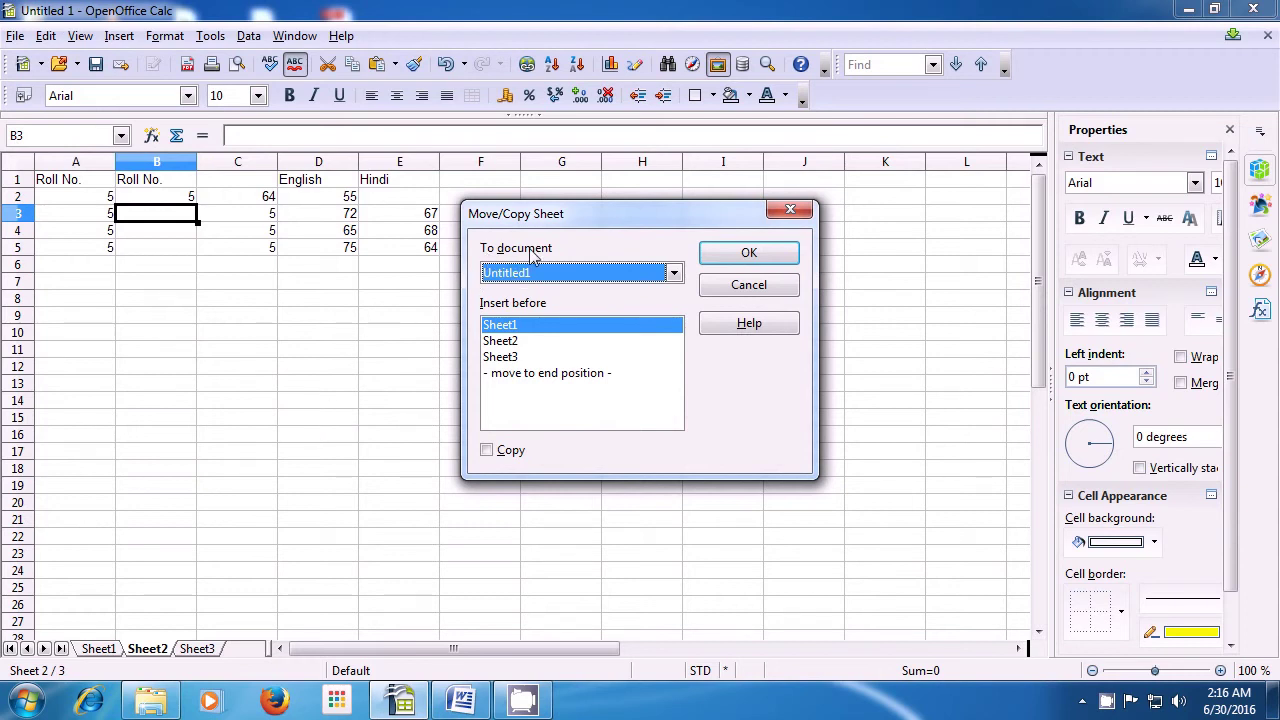
pyautogui.click(503, 345)
pyautogui.click(506, 327)
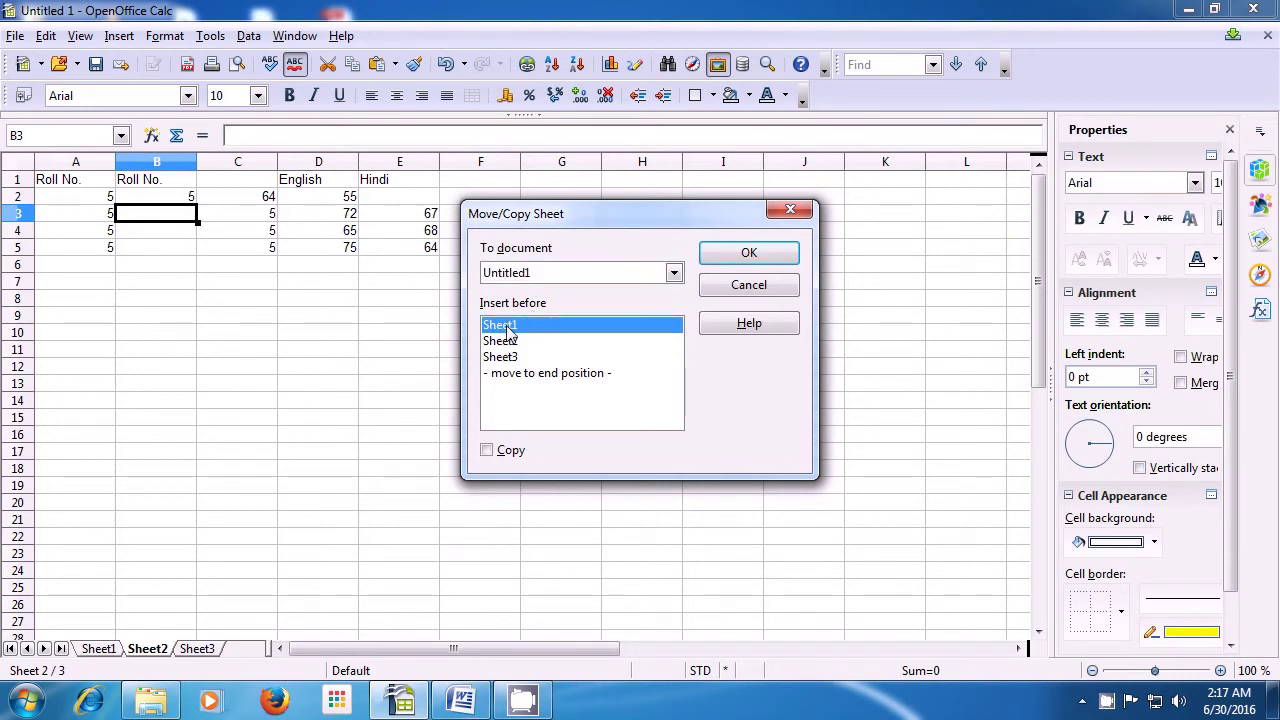
pyautogui.click(487, 451)
pyautogui.click(487, 451)
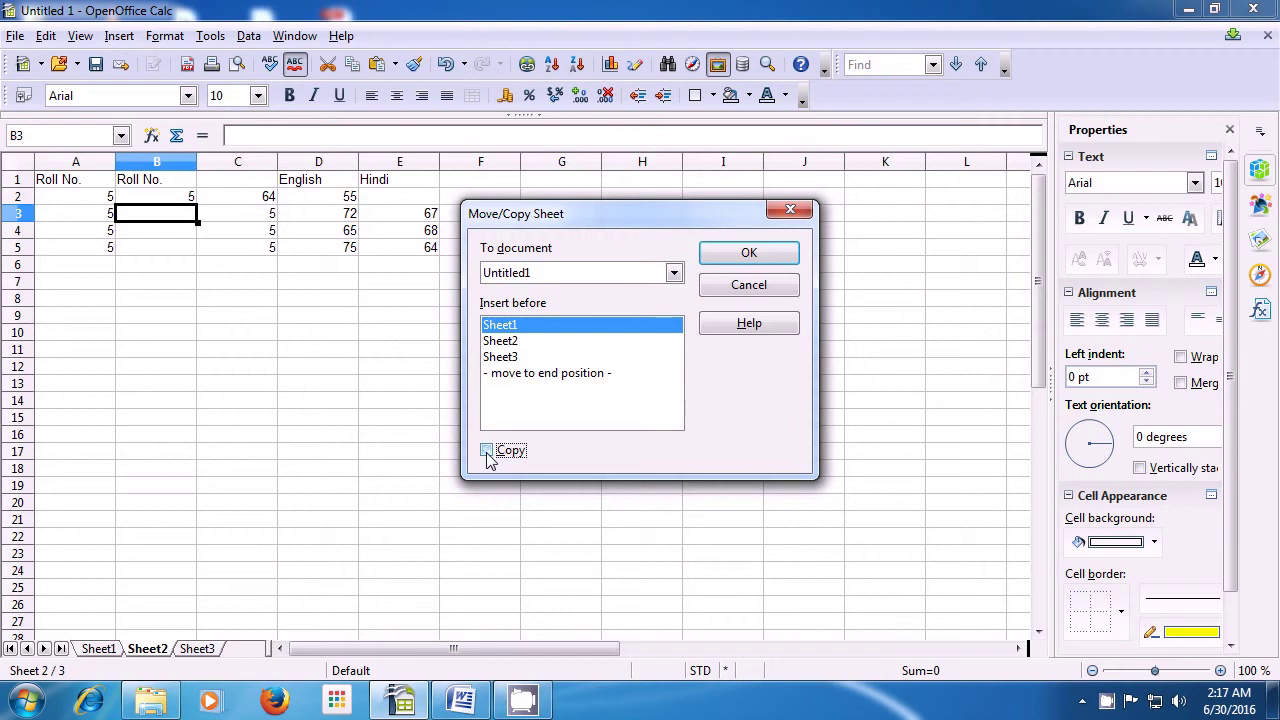
pyautogui.click(488, 452)
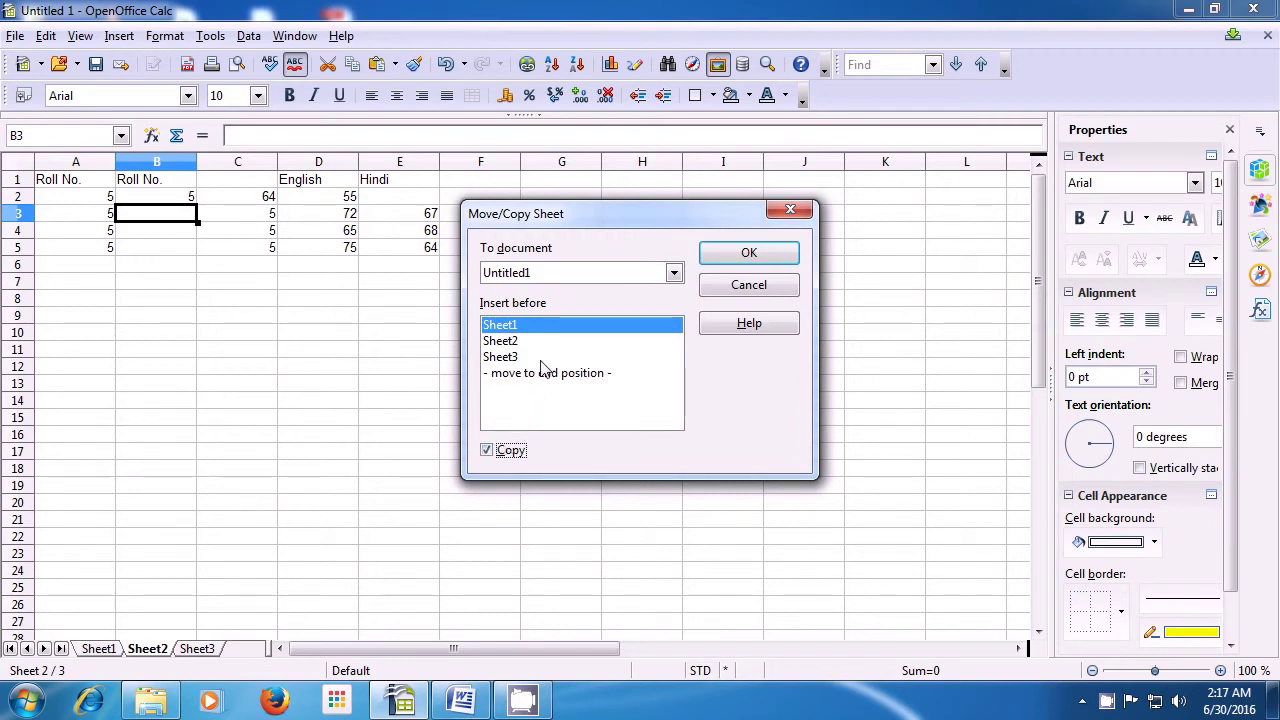
pyautogui.click(737, 256)
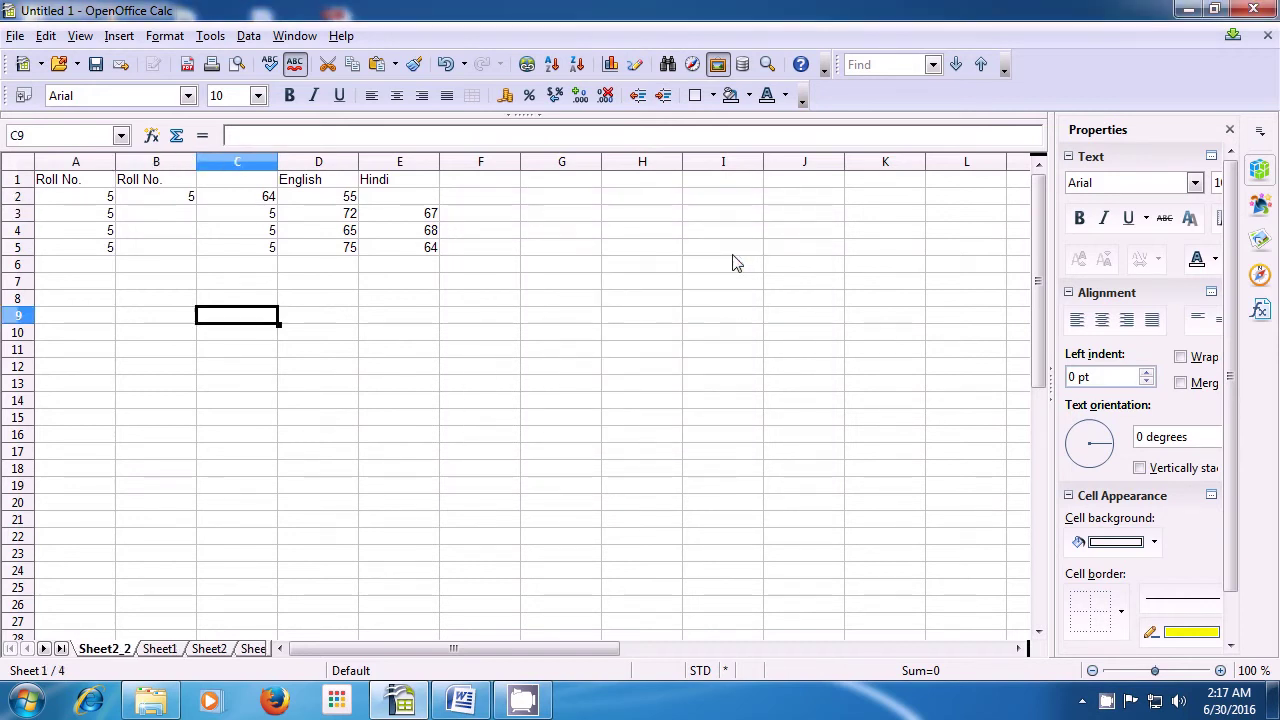
# Step: Compare the copied sheet with Sheet1 and Sheet2, and delete the copy Sheet2_2 from the document
pyautogui.click(155, 652)
pyautogui.click(207, 650)
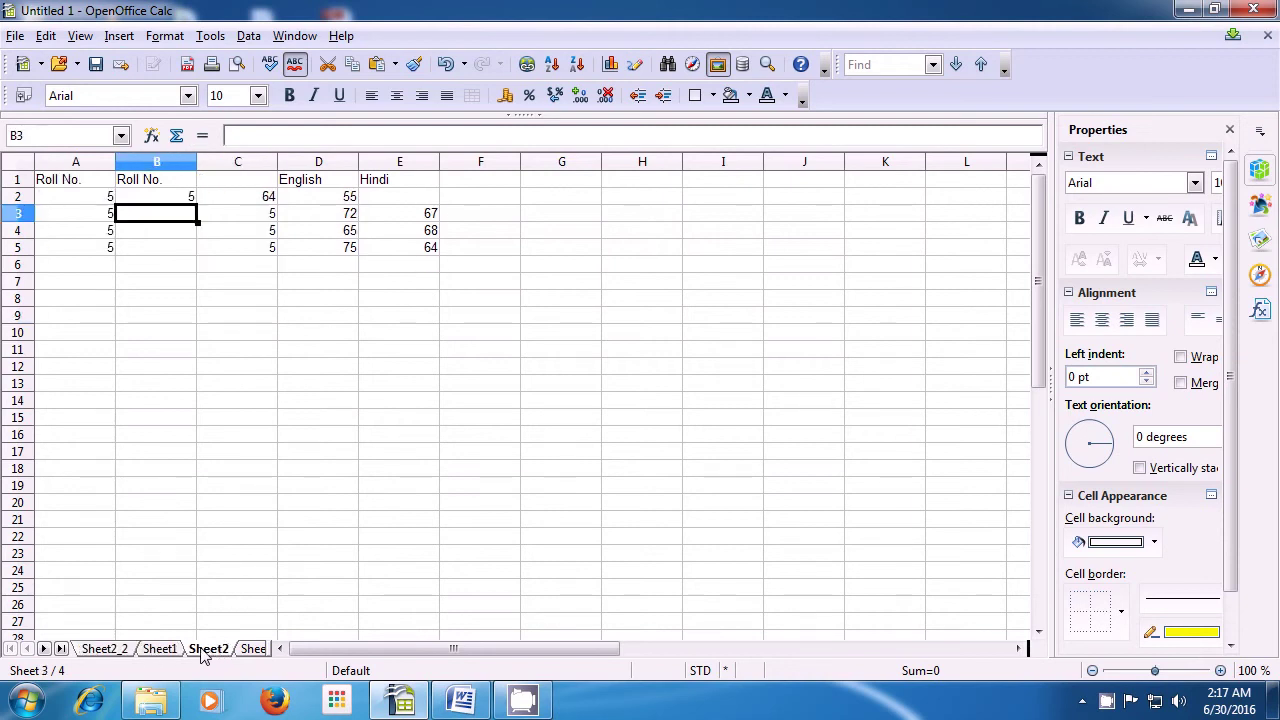
pyautogui.click(118, 650)
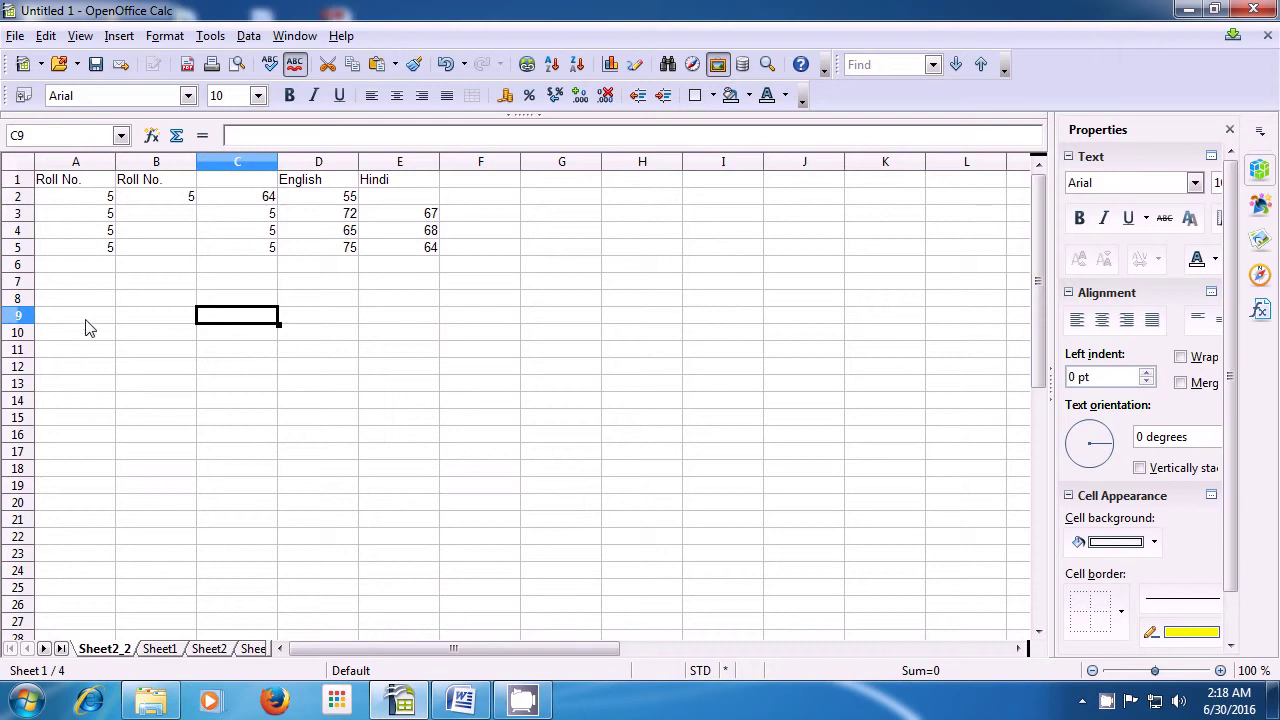
pyautogui.click(47, 36)
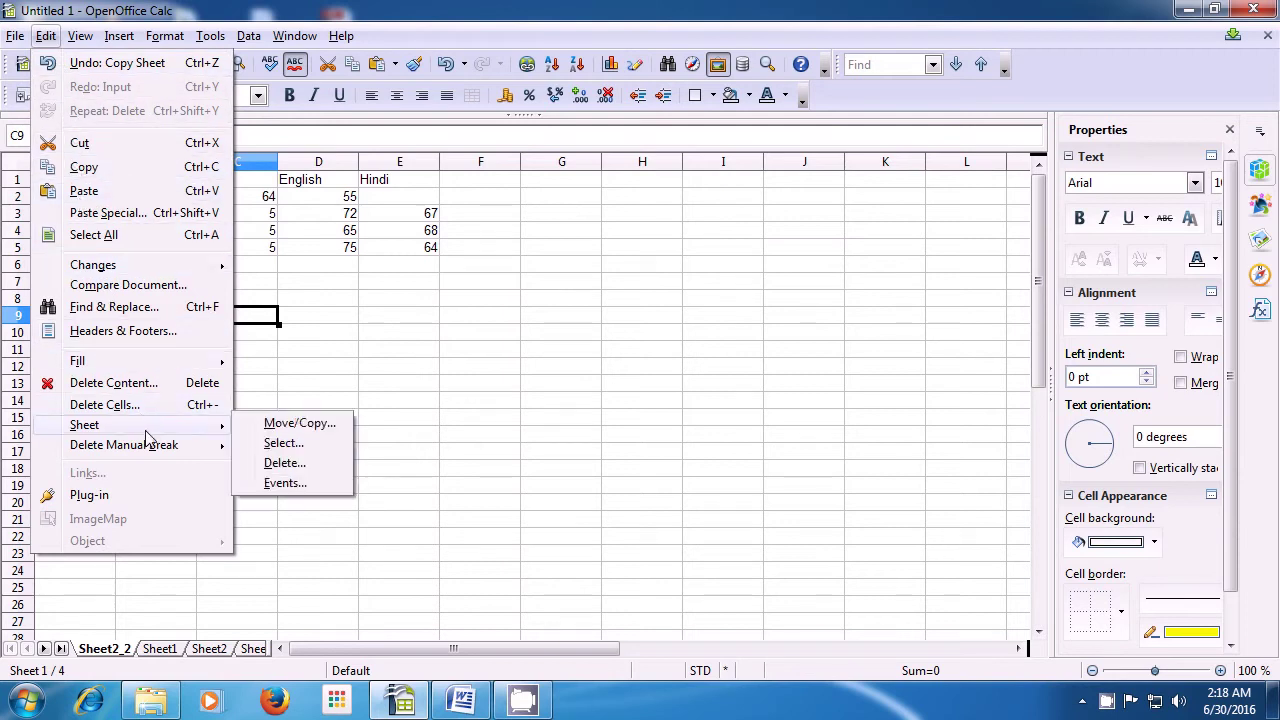
pyautogui.click(283, 463)
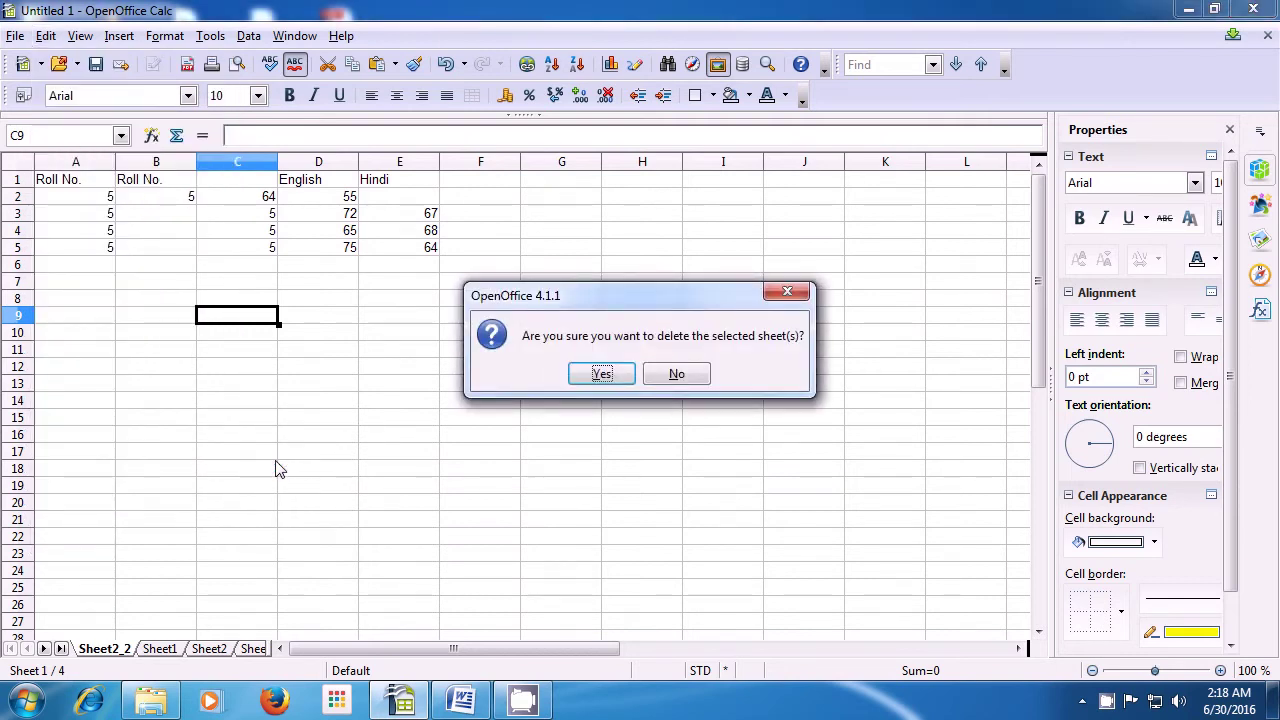
pyautogui.click(601, 374)
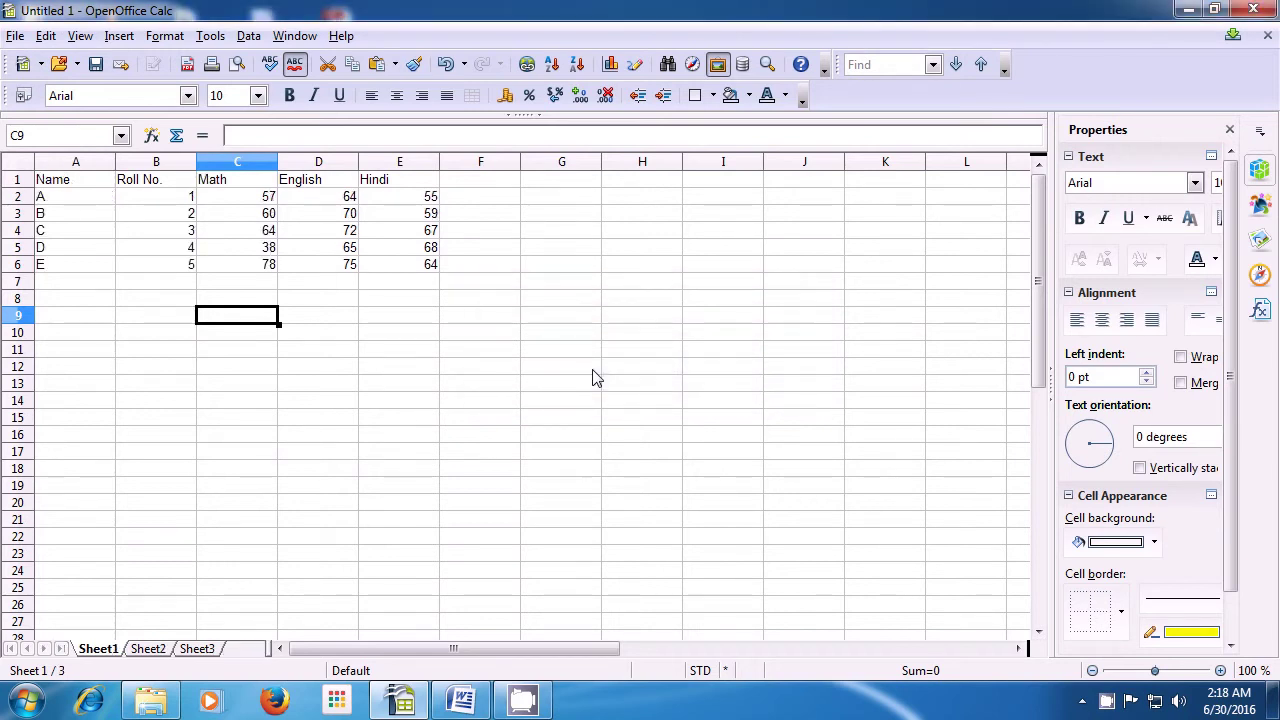
pyautogui.click(148, 529)
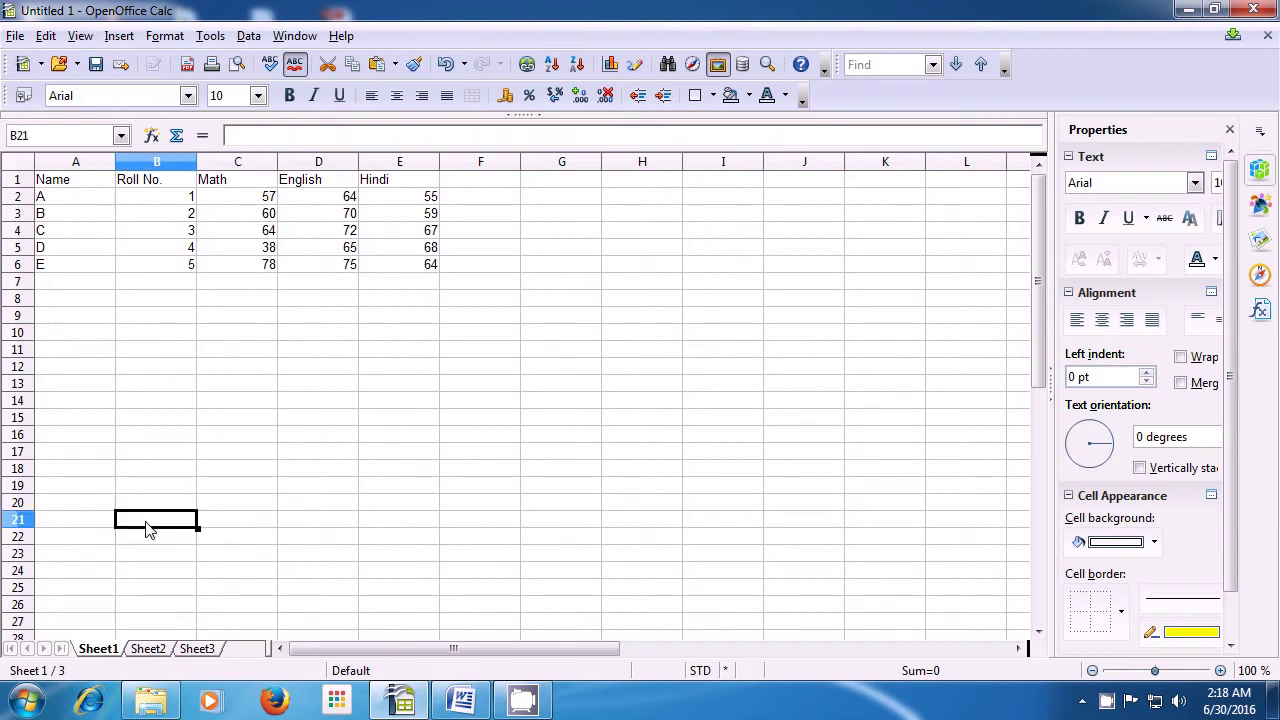
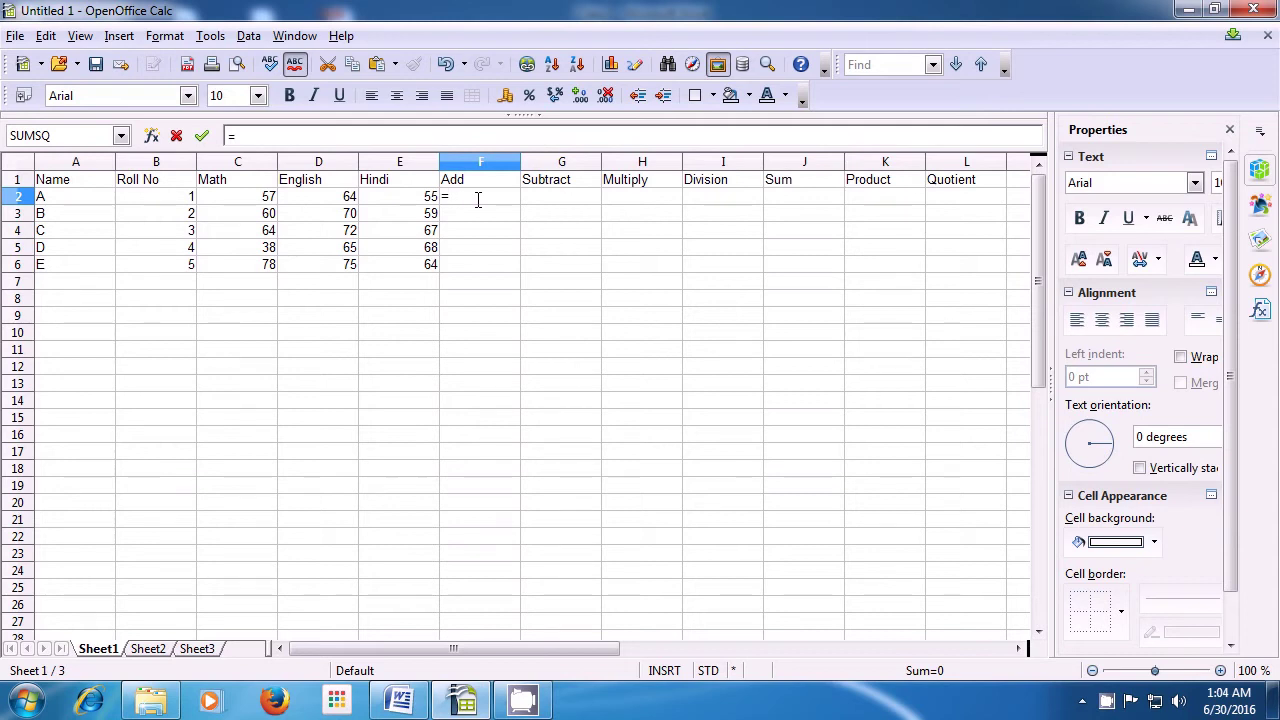
# Step: Complete the Add formula in F2 as =C2+D2+E2 to total the first student's marks
pyautogui.click(266, 200)
pyautogui.write('+')
pyautogui.click(323, 201)
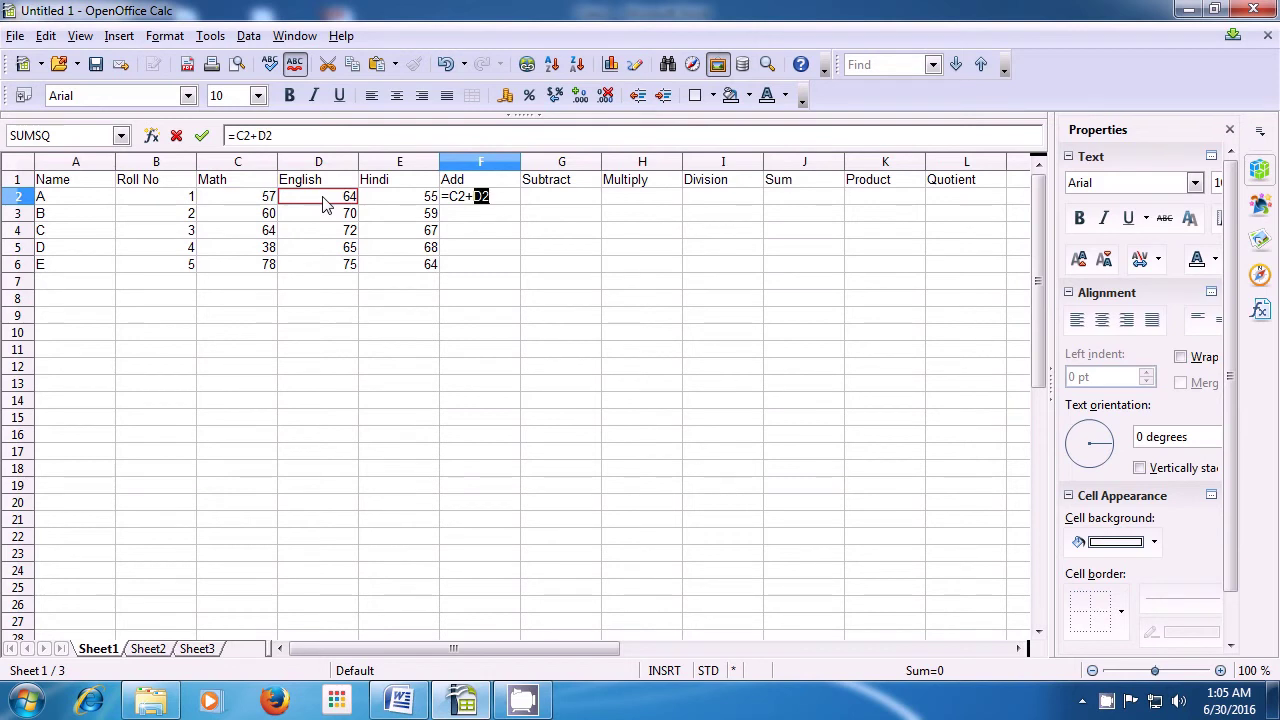
pyautogui.write('+')
pyautogui.click(393, 203)
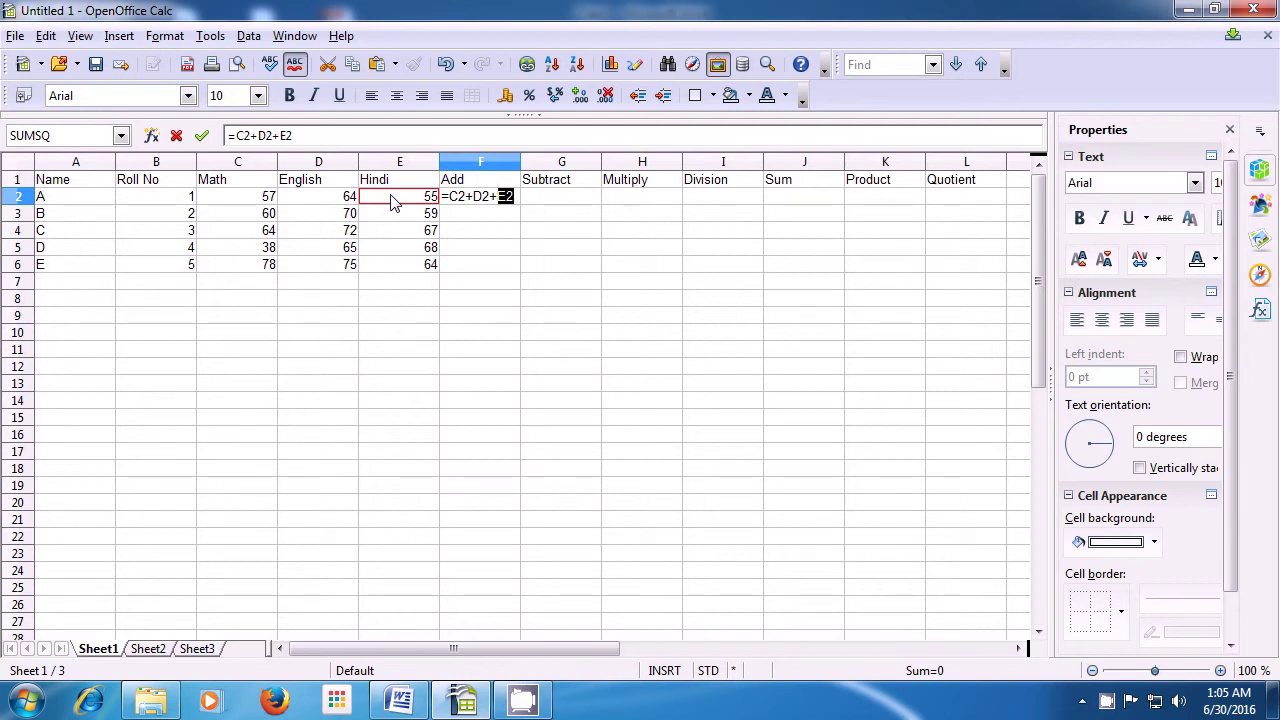
pyautogui.press('Return')
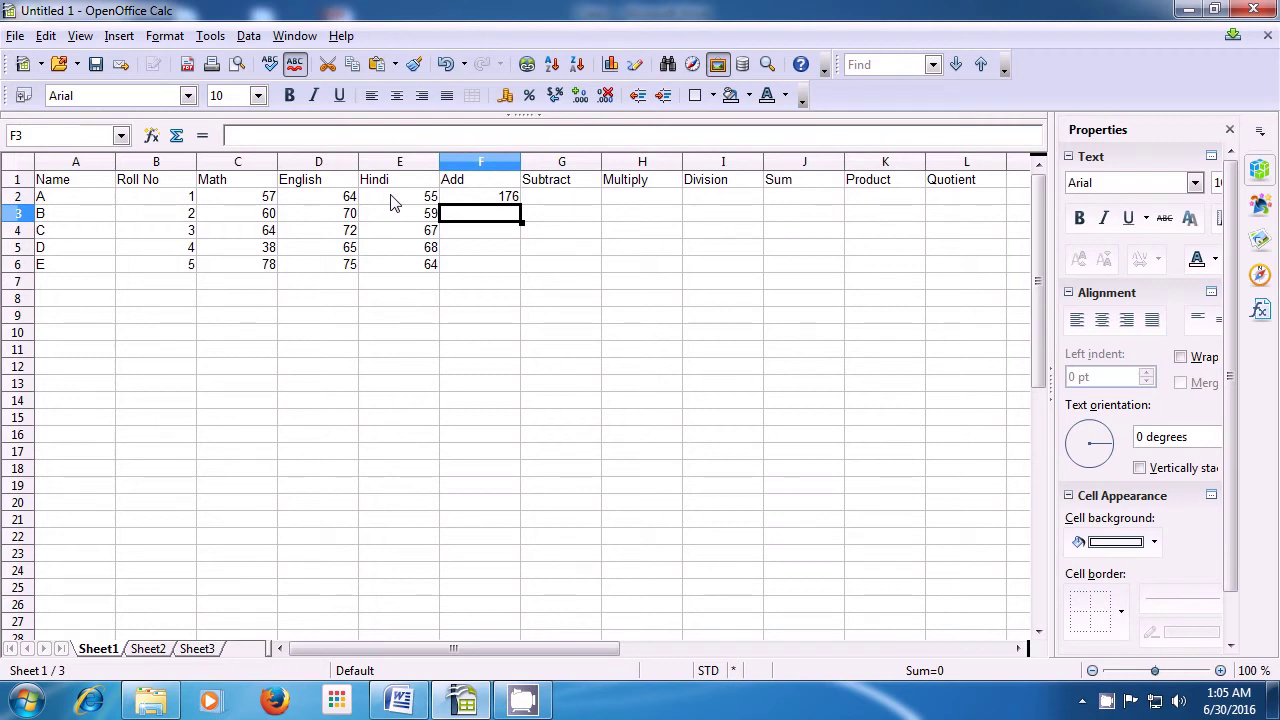
# Step: Enter the formula =C3+D3+E3 in F3 to total student B's marks
pyautogui.write('=')
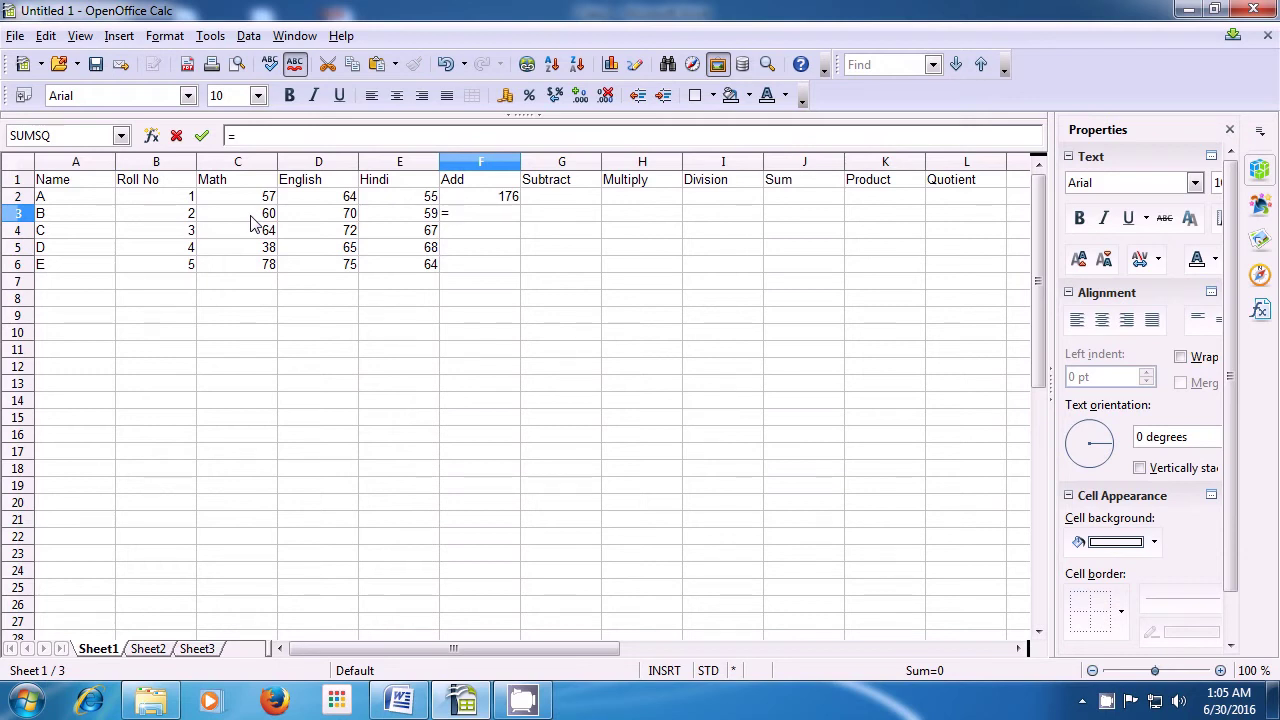
pyautogui.press('Left')
pyautogui.press('Left')
pyautogui.press('Left')
pyautogui.write('+')
pyautogui.press('Left')
pyautogui.press('Left')
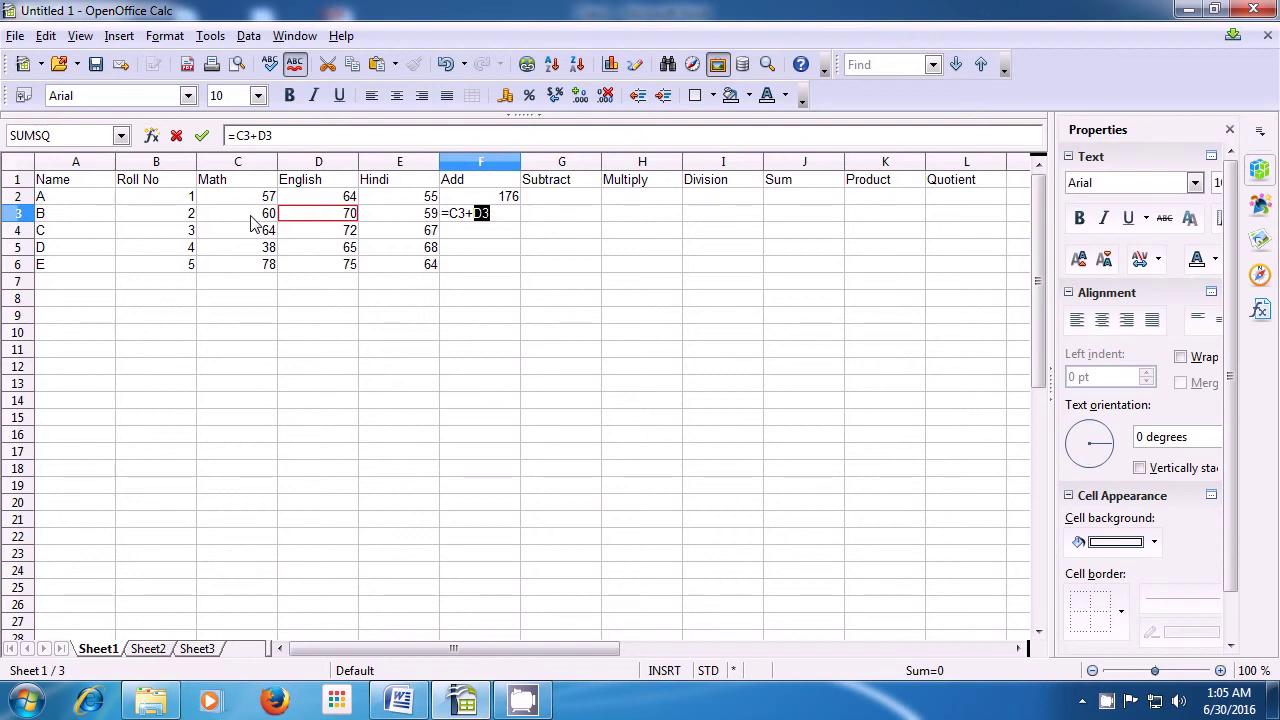
pyautogui.write('+')
pyautogui.press('Left')
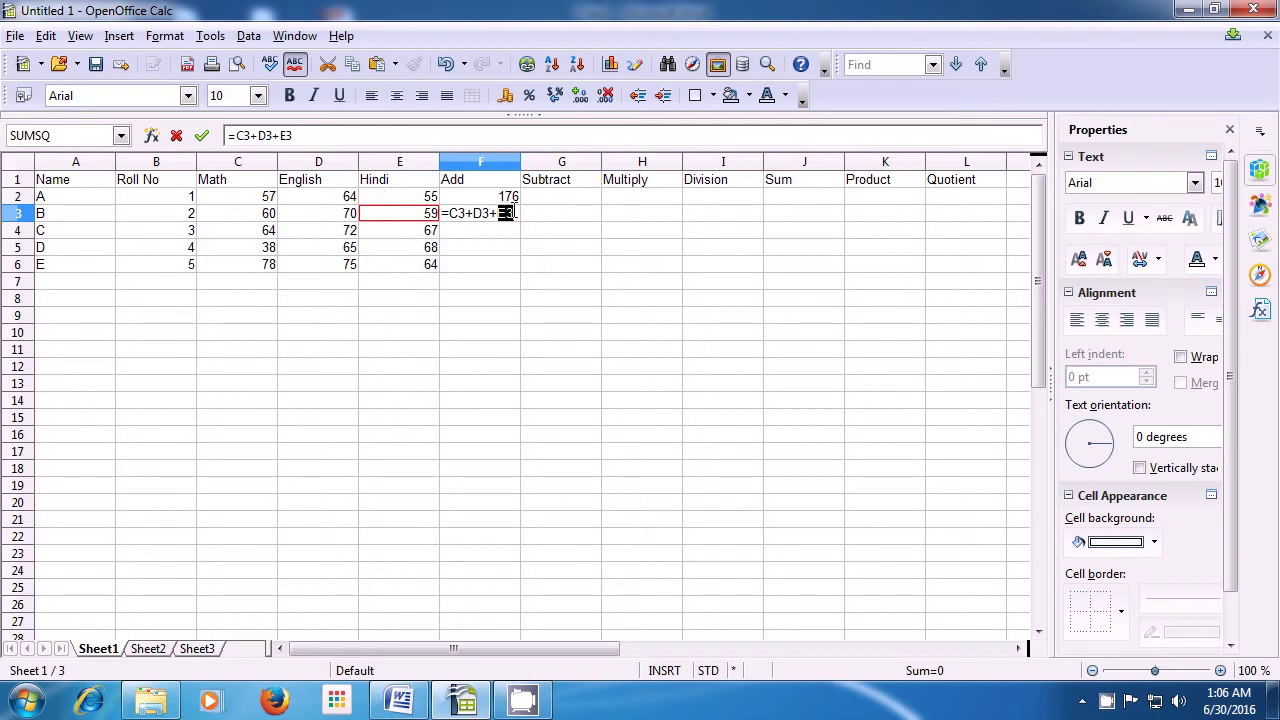
pyautogui.press('Return')
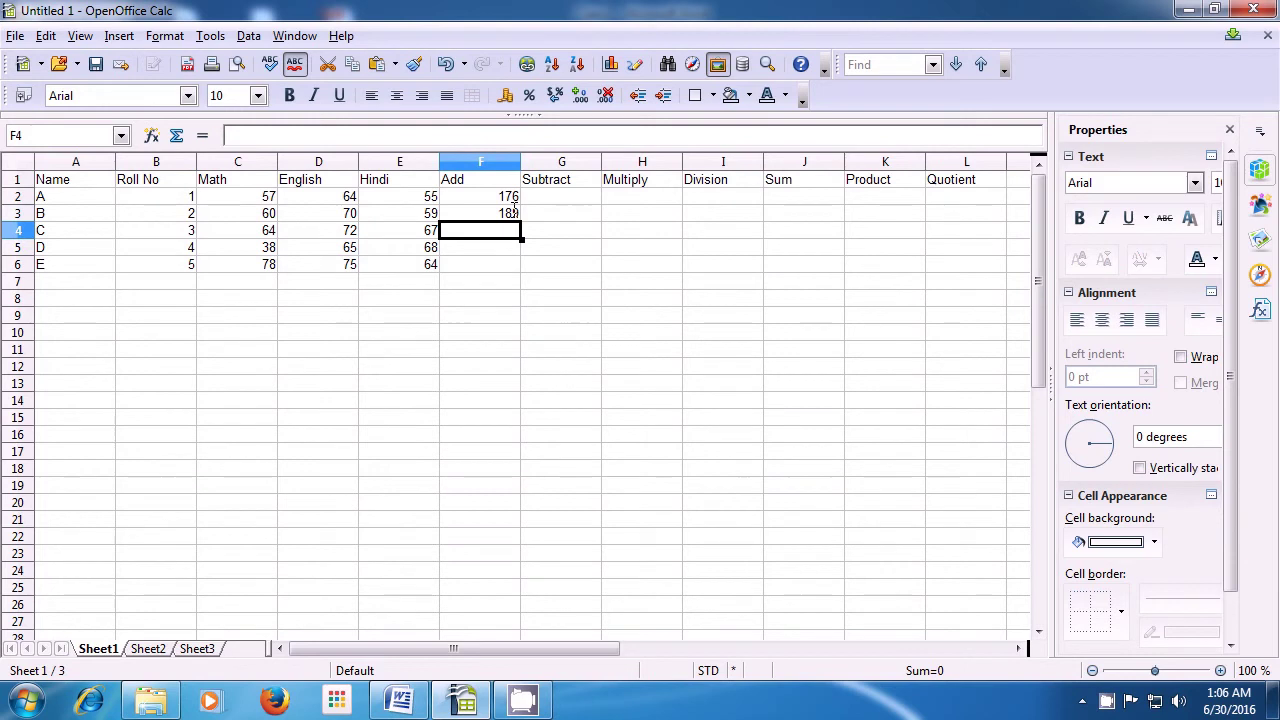
# Step: Fill the addition formula from F3 down through F6
pyautogui.click(480, 216)
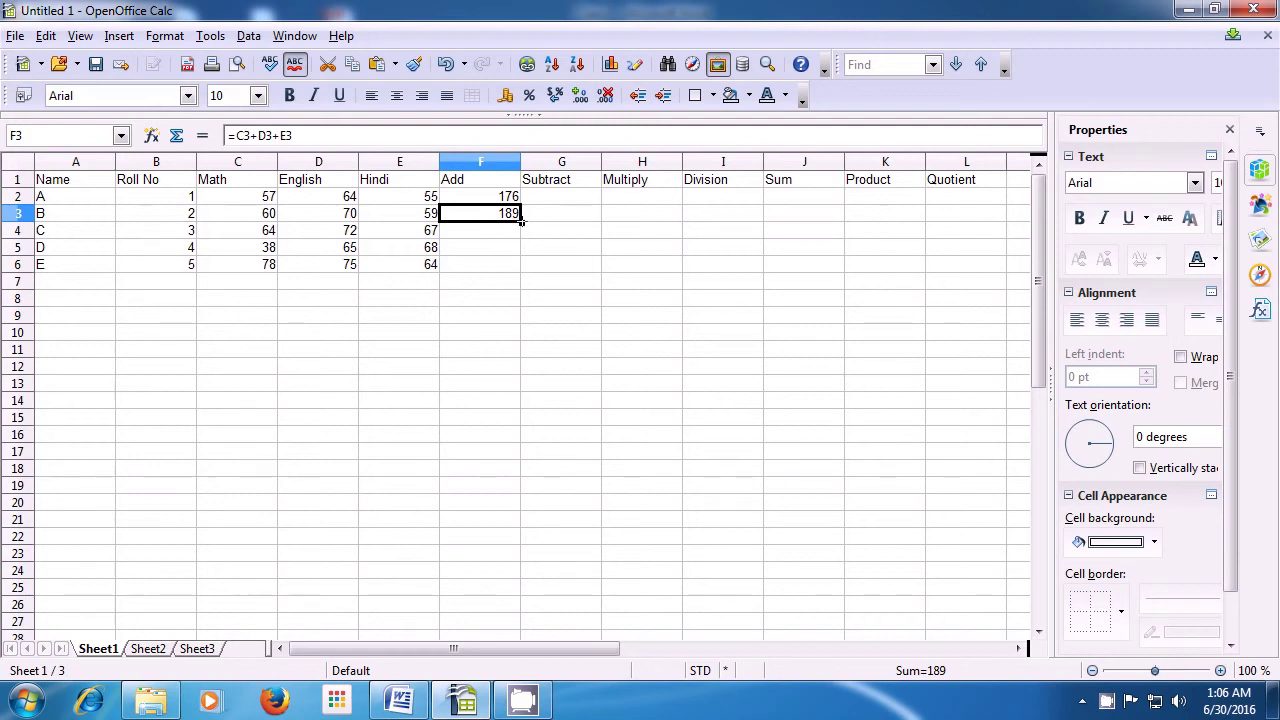
pyautogui.moveTo(521, 221); pyautogui.dragTo(528, 267)
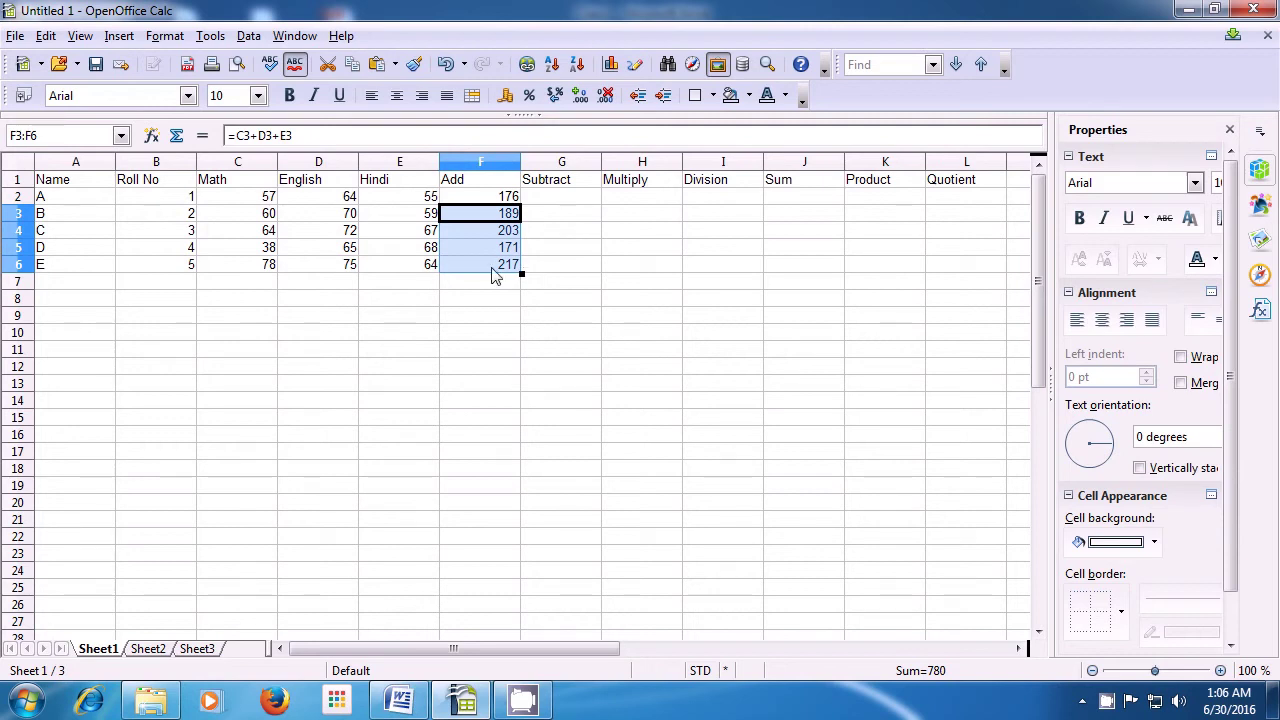
pyautogui.click(494, 276)
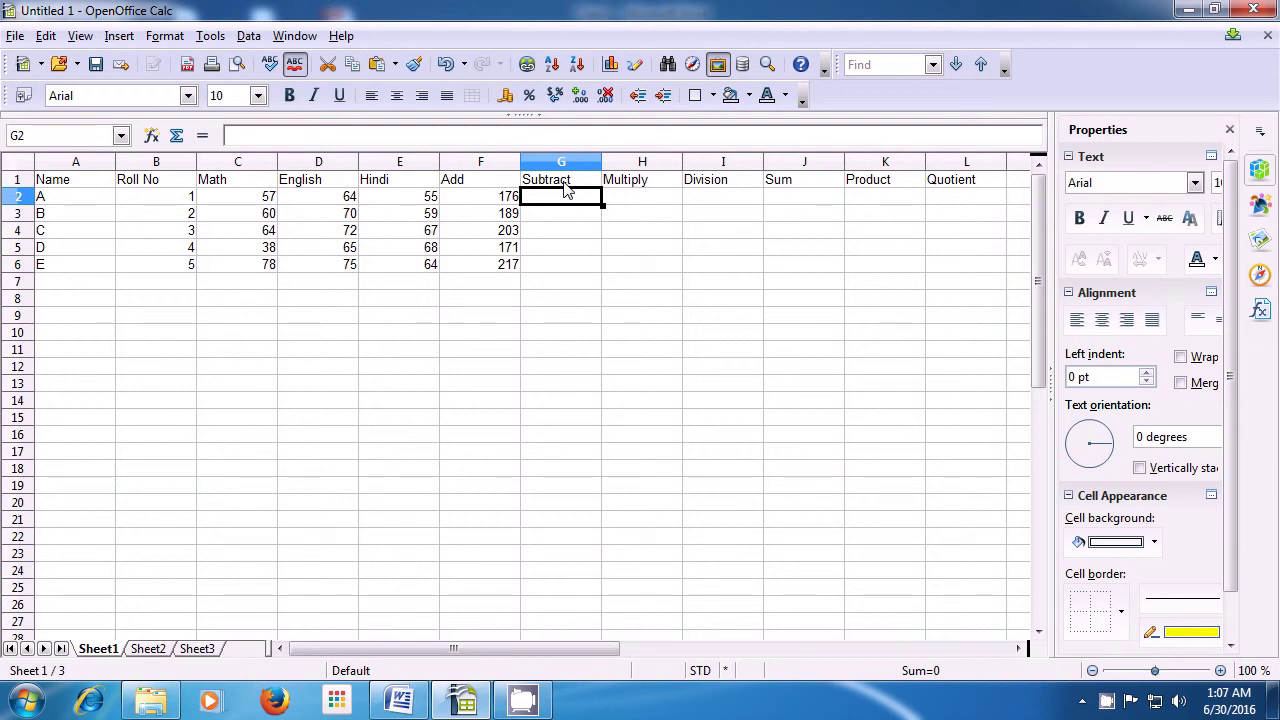
# Step: Enter the formula =C2-E2 in G2 to subtract the Hindi mark from the Math mark
pyautogui.write('=')
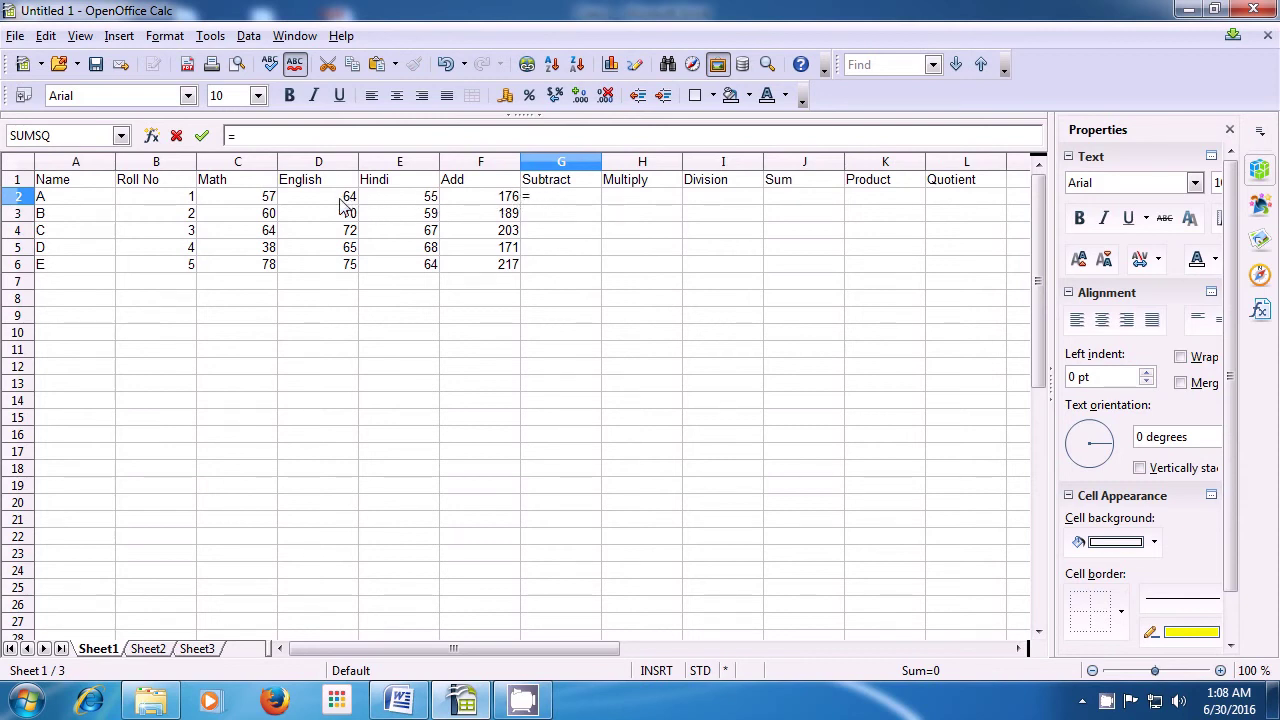
pyautogui.click(270, 203)
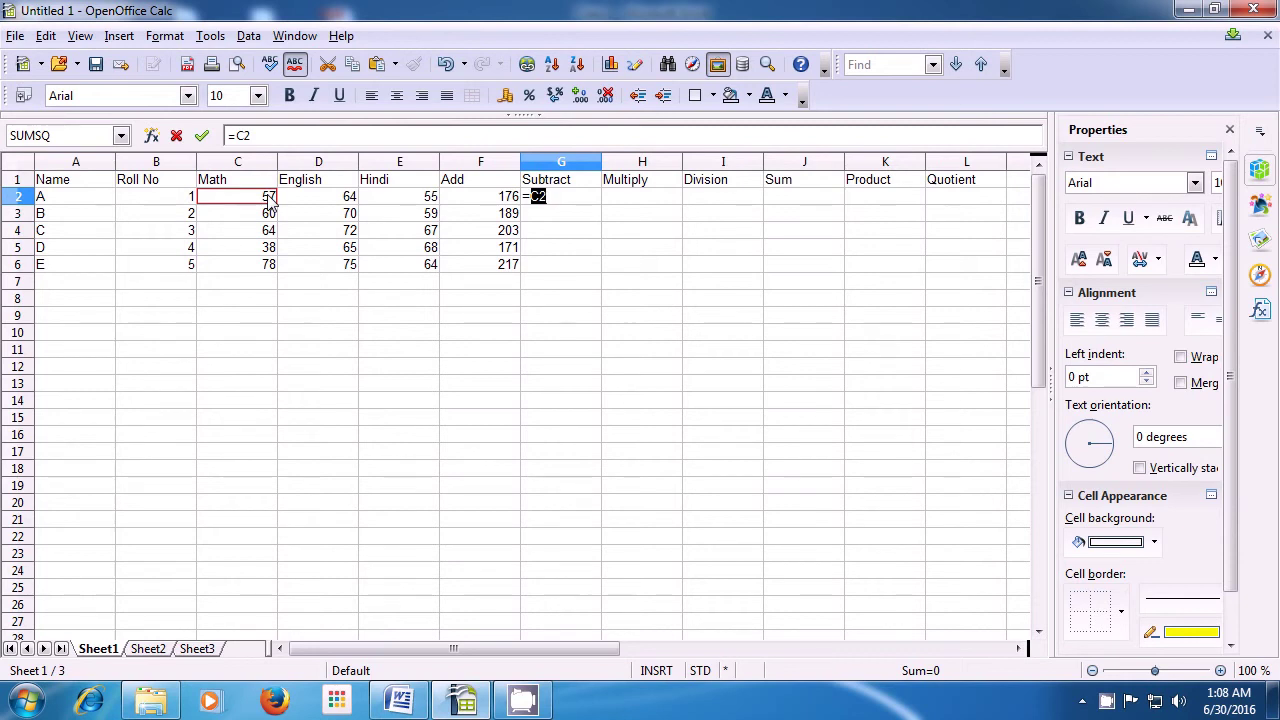
pyautogui.write('-')
pyautogui.click(415, 203)
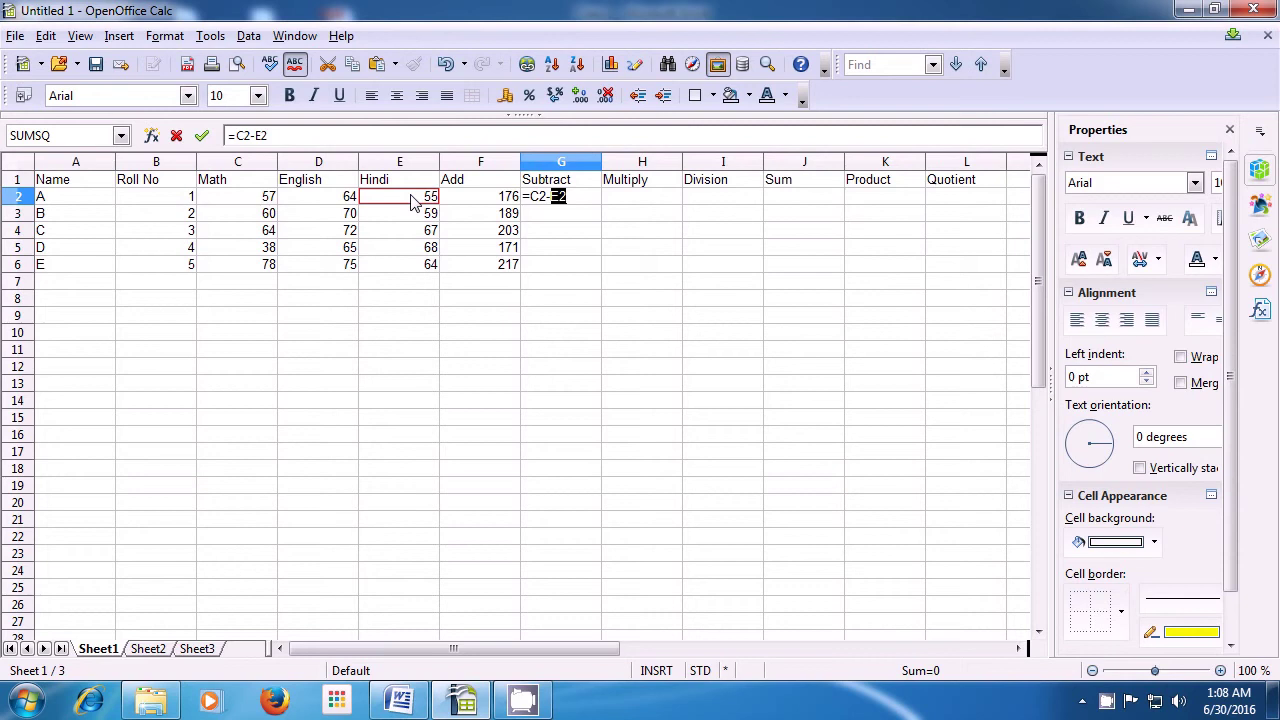
pyautogui.press('Return')
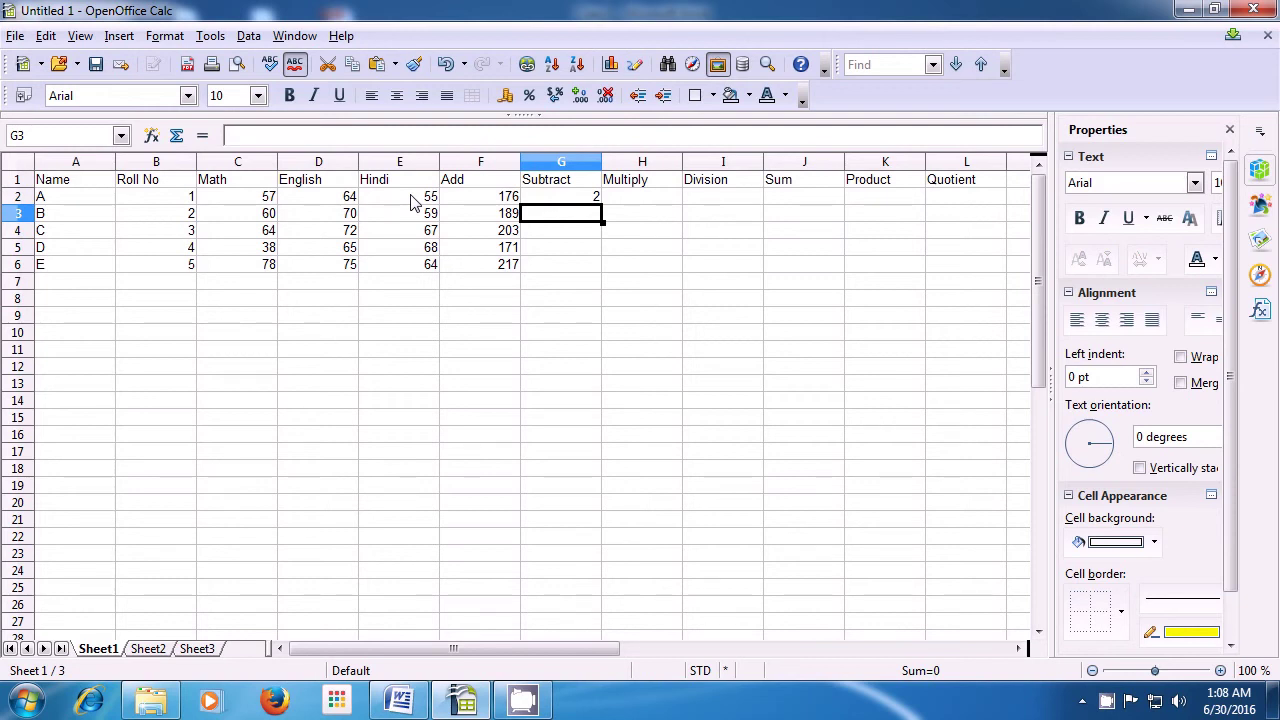
# Step: Enter the formula =C3-E3 in G3 to subtract student B's Hindi mark from the Math mark
pyautogui.write('=')
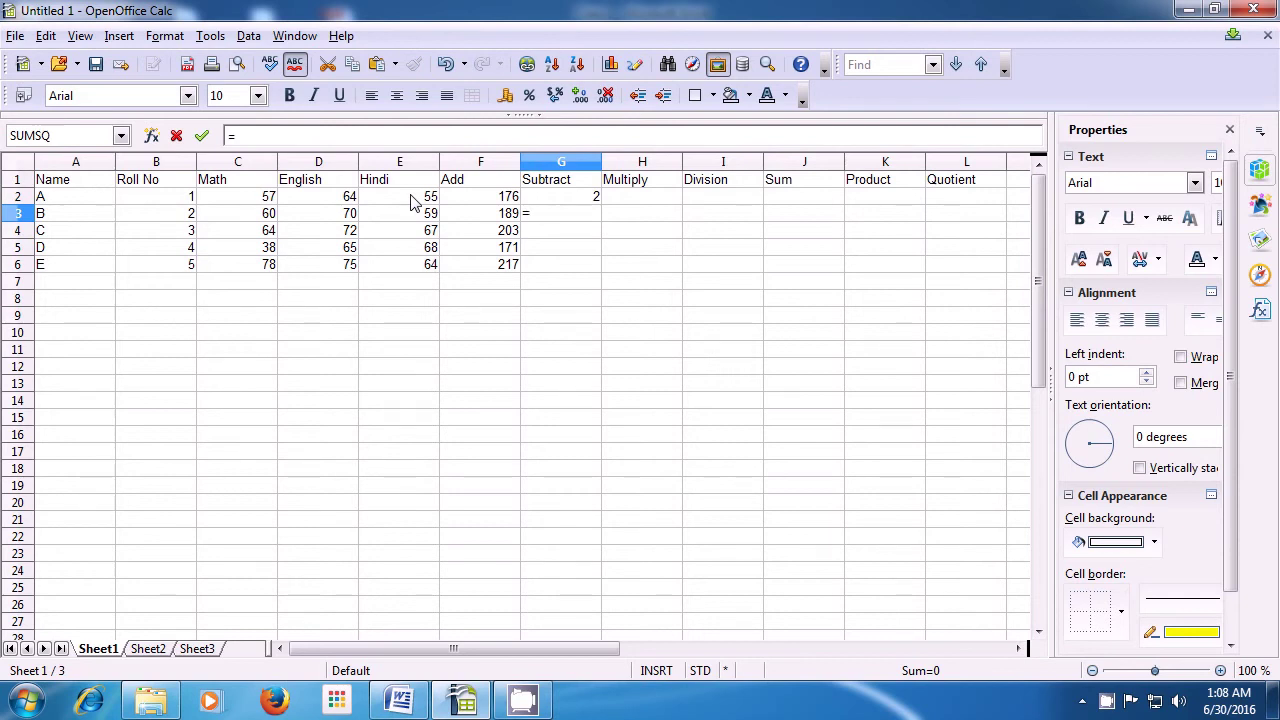
pyautogui.press('Left')
pyautogui.press('Left')
pyautogui.press('Left')
pyautogui.press('Left')
pyautogui.write('-')
pyautogui.press('Right')
pyautogui.press('Right')
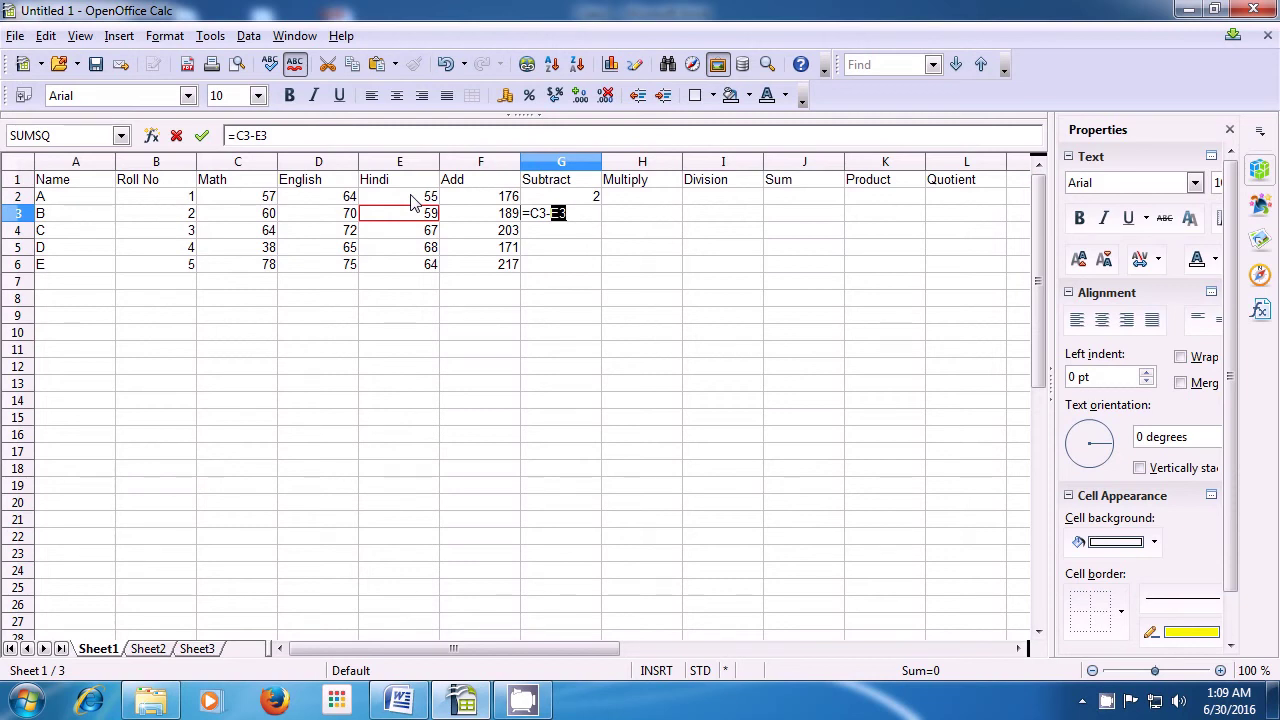
pyautogui.press('Return')
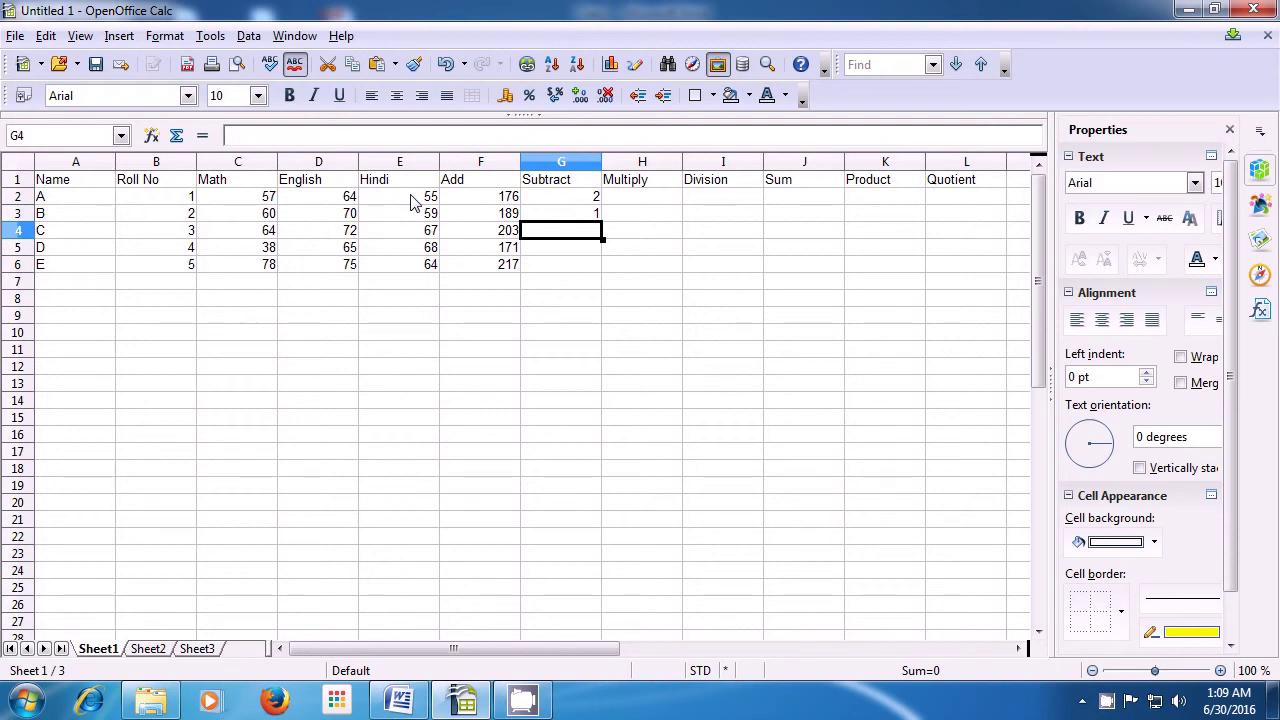
# Step: Fill the subtraction formula from G3 down through G6
pyautogui.click(568, 216)
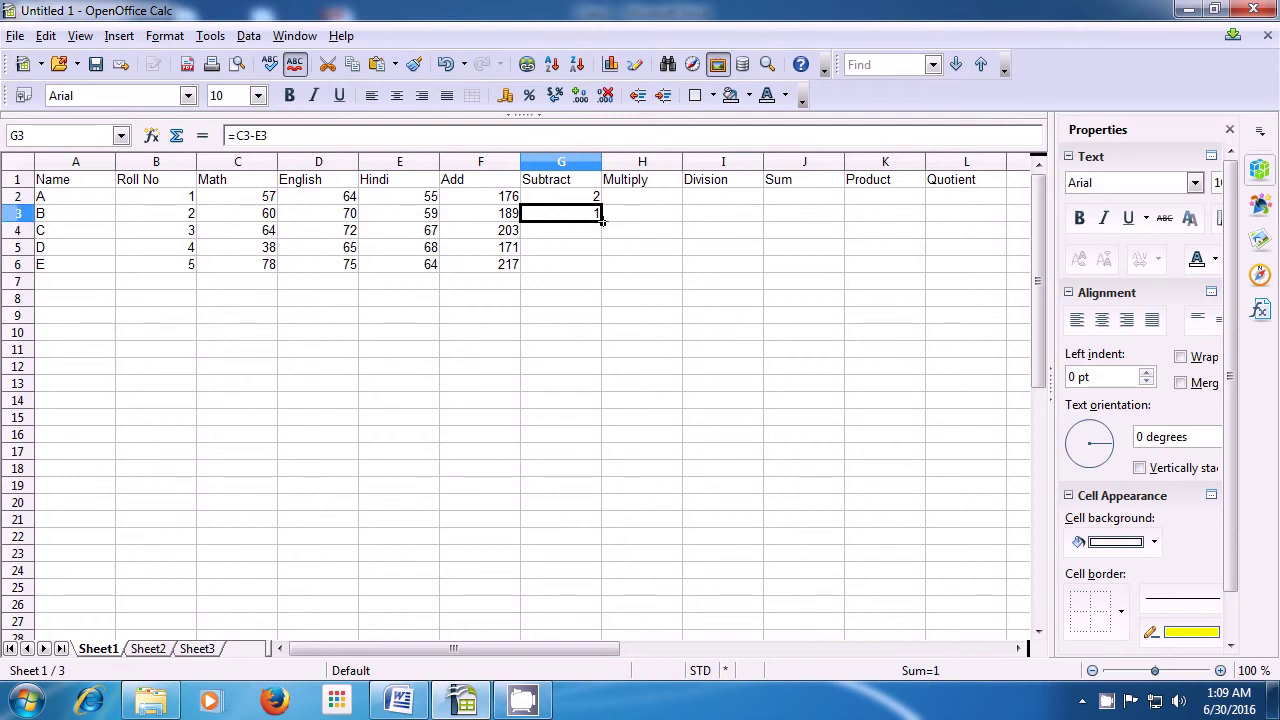
pyautogui.moveTo(602, 221); pyautogui.dragTo(603, 270)
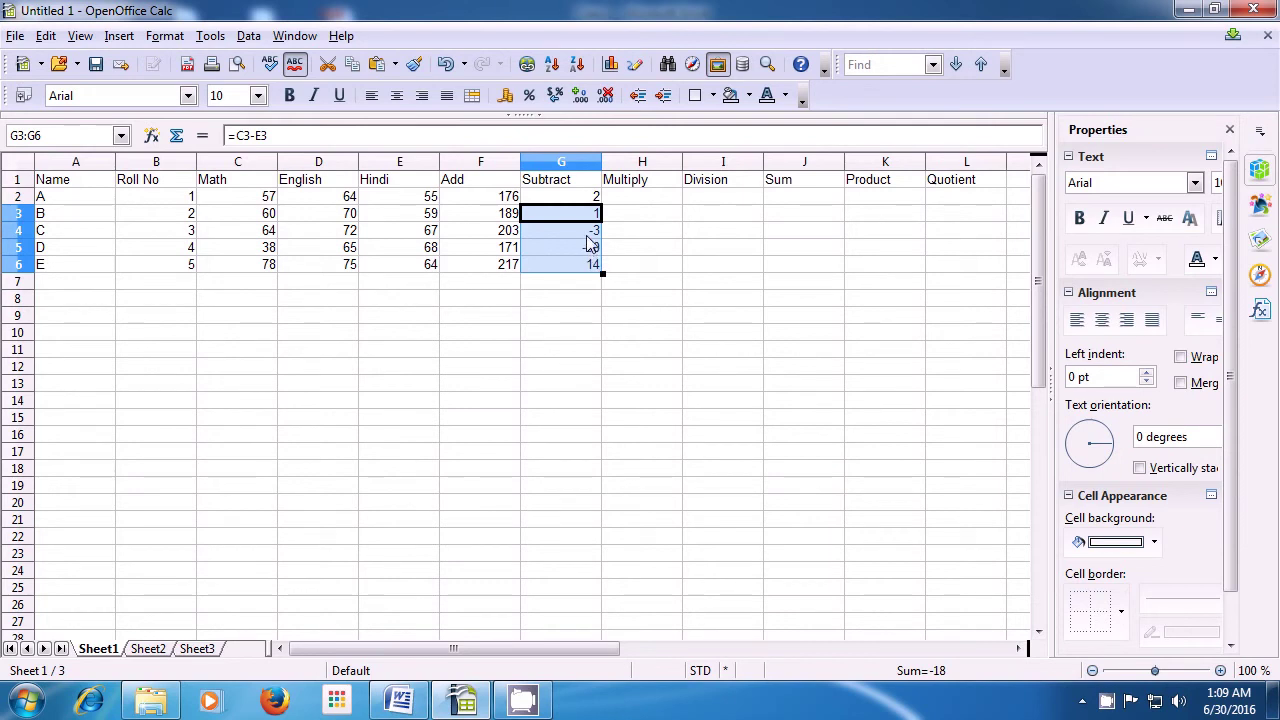
pyautogui.click(588, 236)
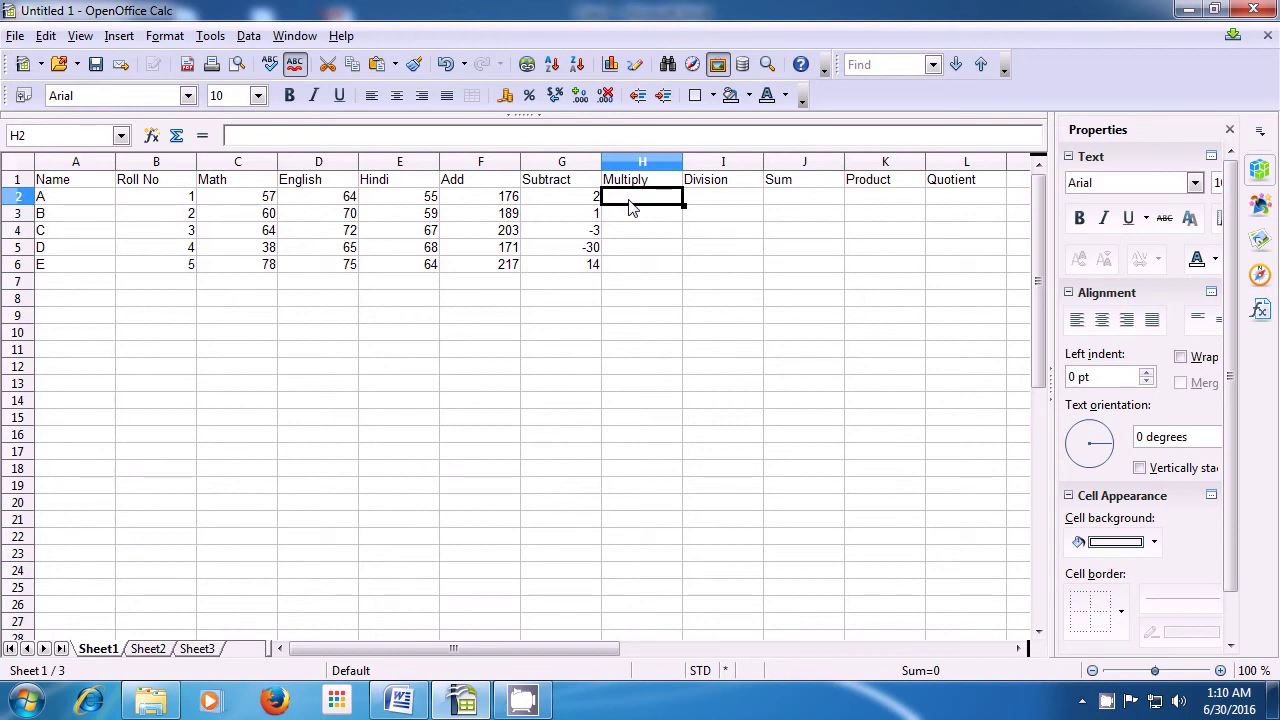
# Step: Enter the formula =C2*D2*E2 in H2 to multiply student A's three marks
pyautogui.write('=')
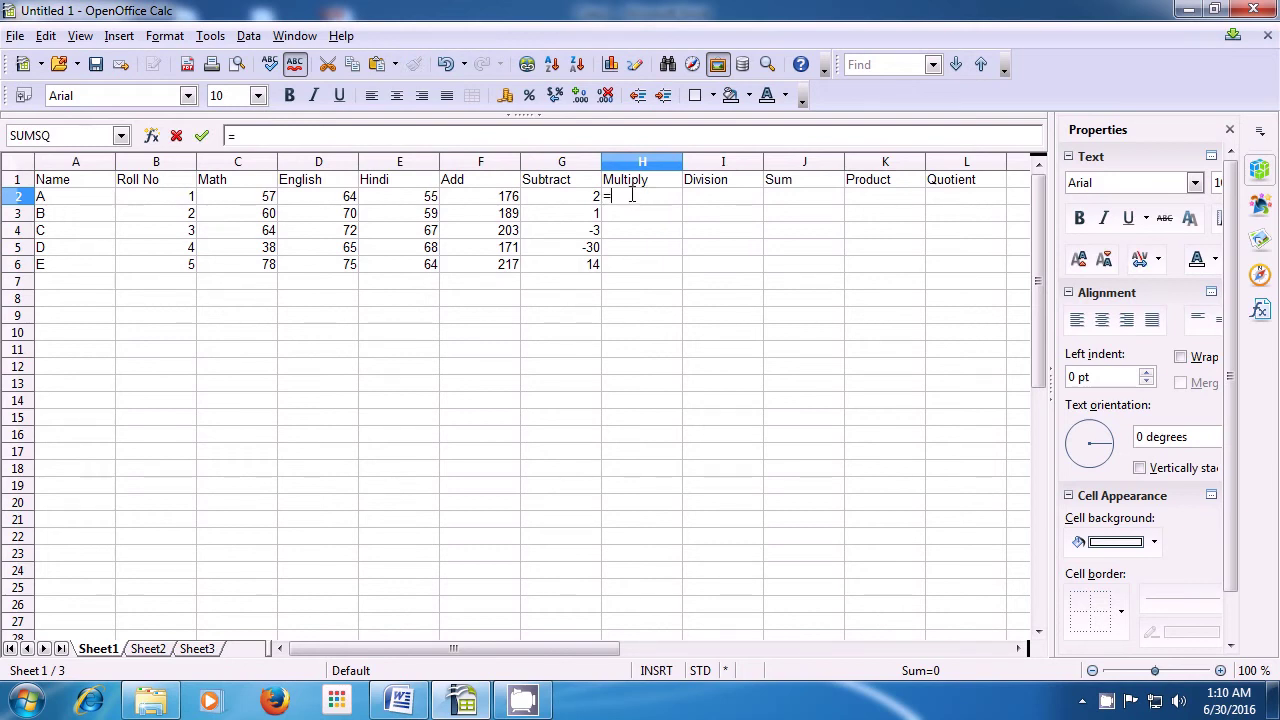
pyautogui.click(260, 204)
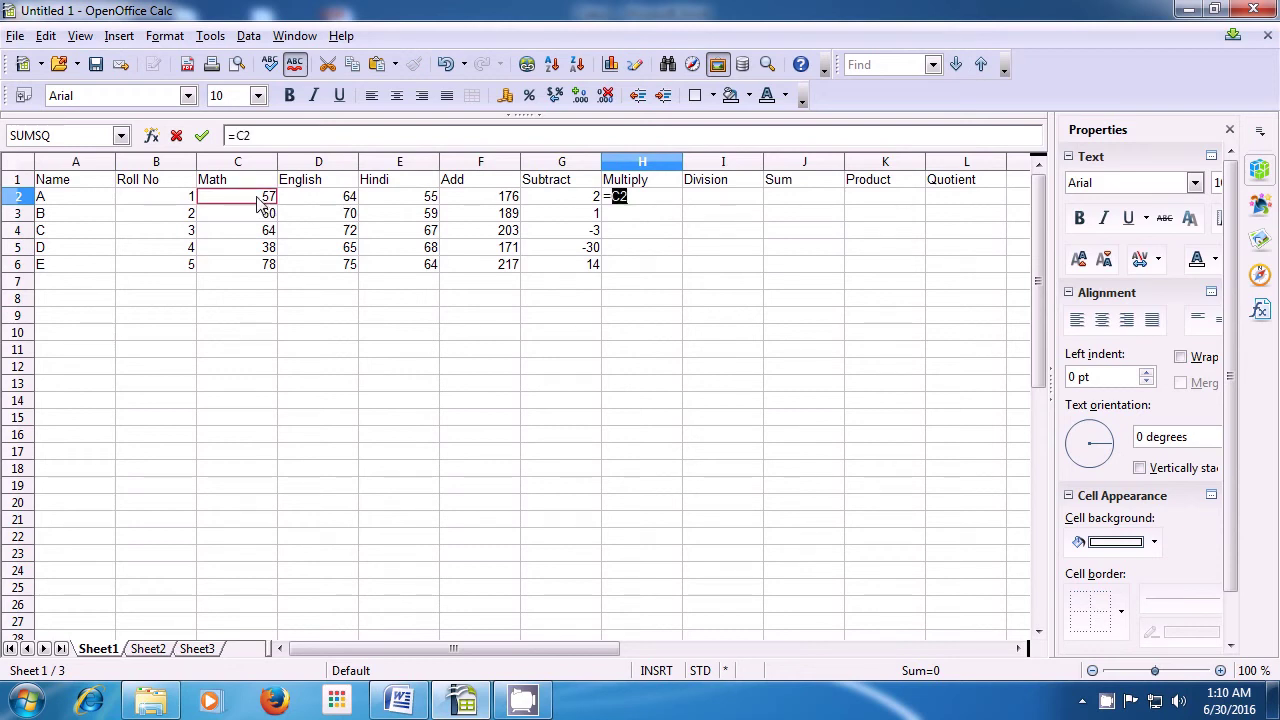
pyautogui.write('*')
pyautogui.click(336, 204)
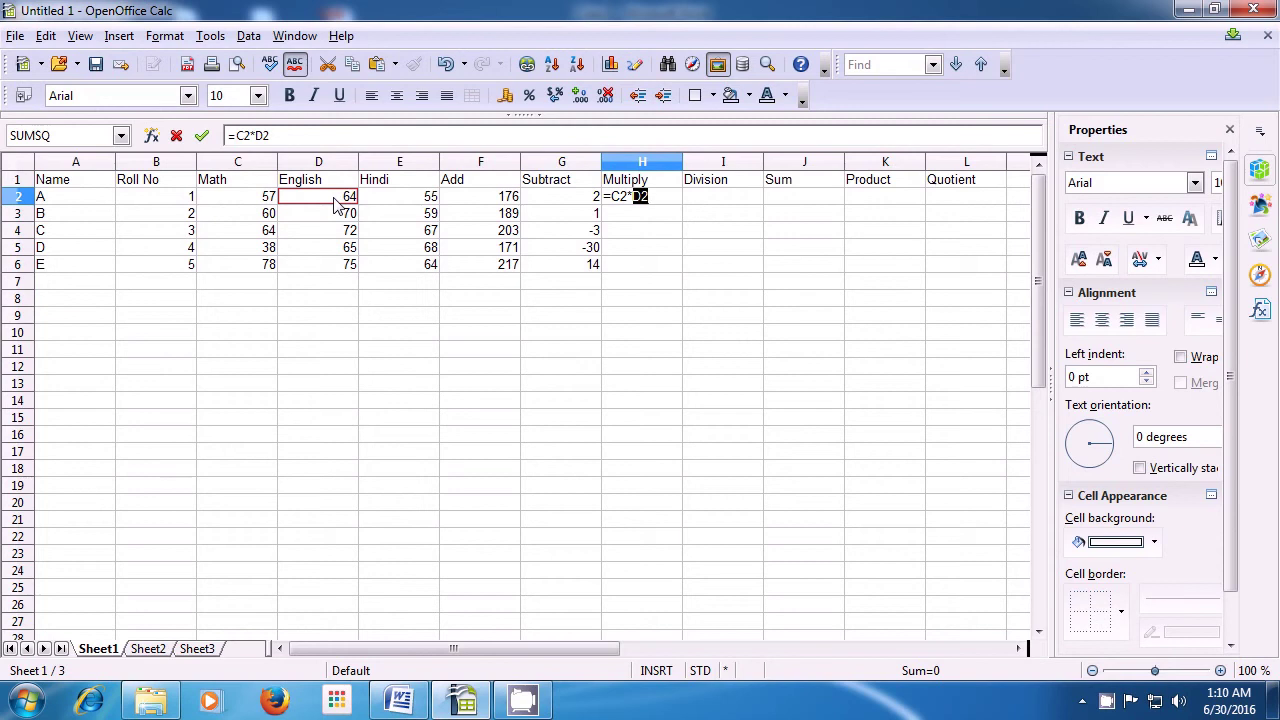
pyautogui.write('*')
pyautogui.click(388, 207)
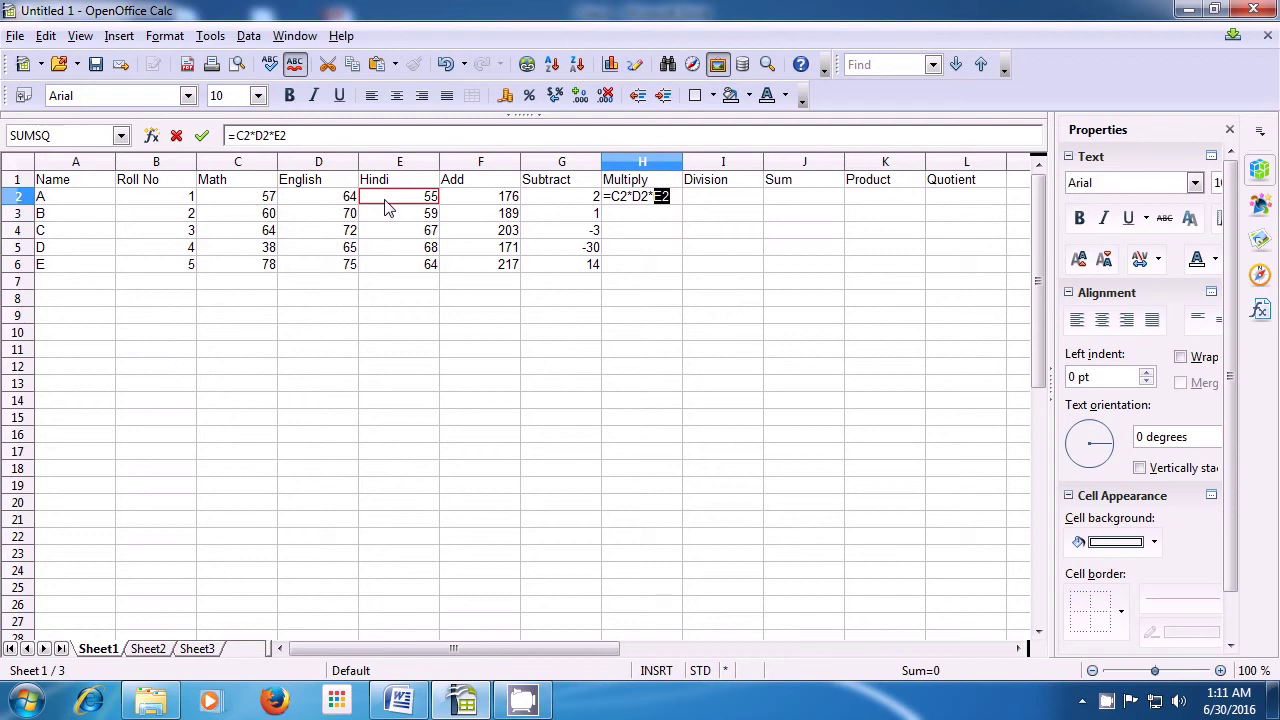
pyautogui.press('Return')
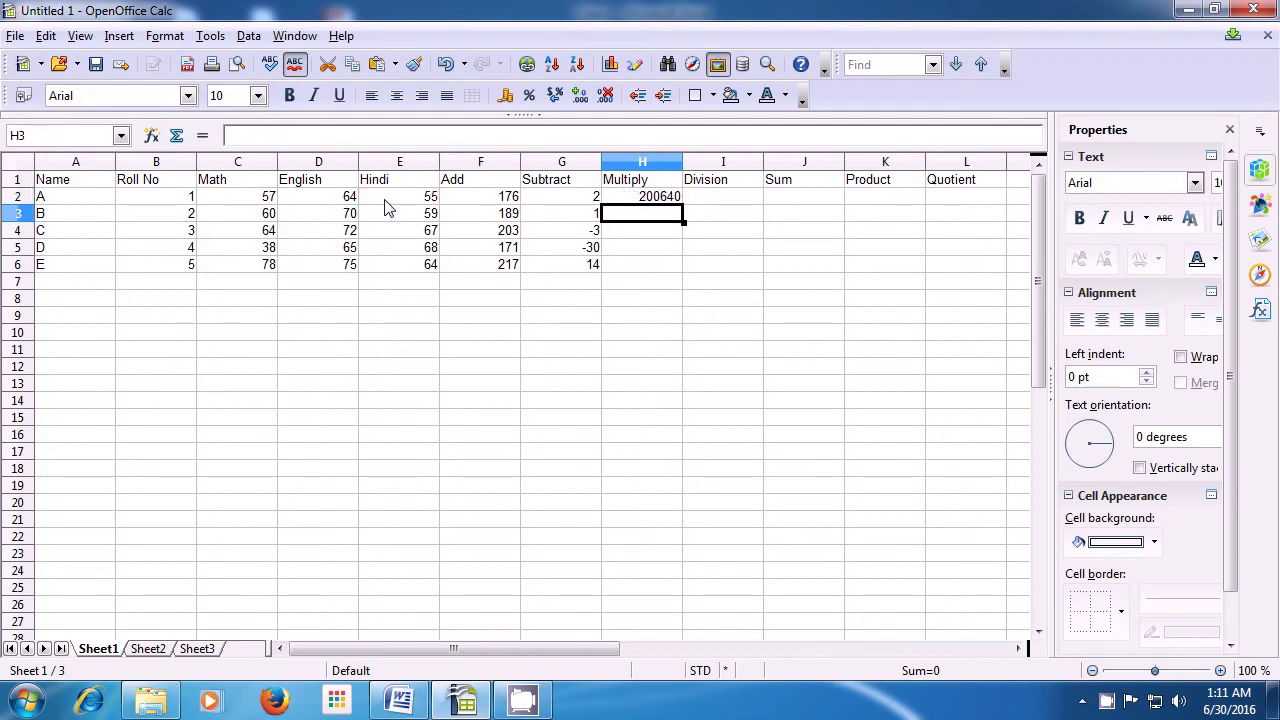
# Step: Enter the formula =C3*D3*E3 in H3 to multiply student B's three marks
pyautogui.write('=')
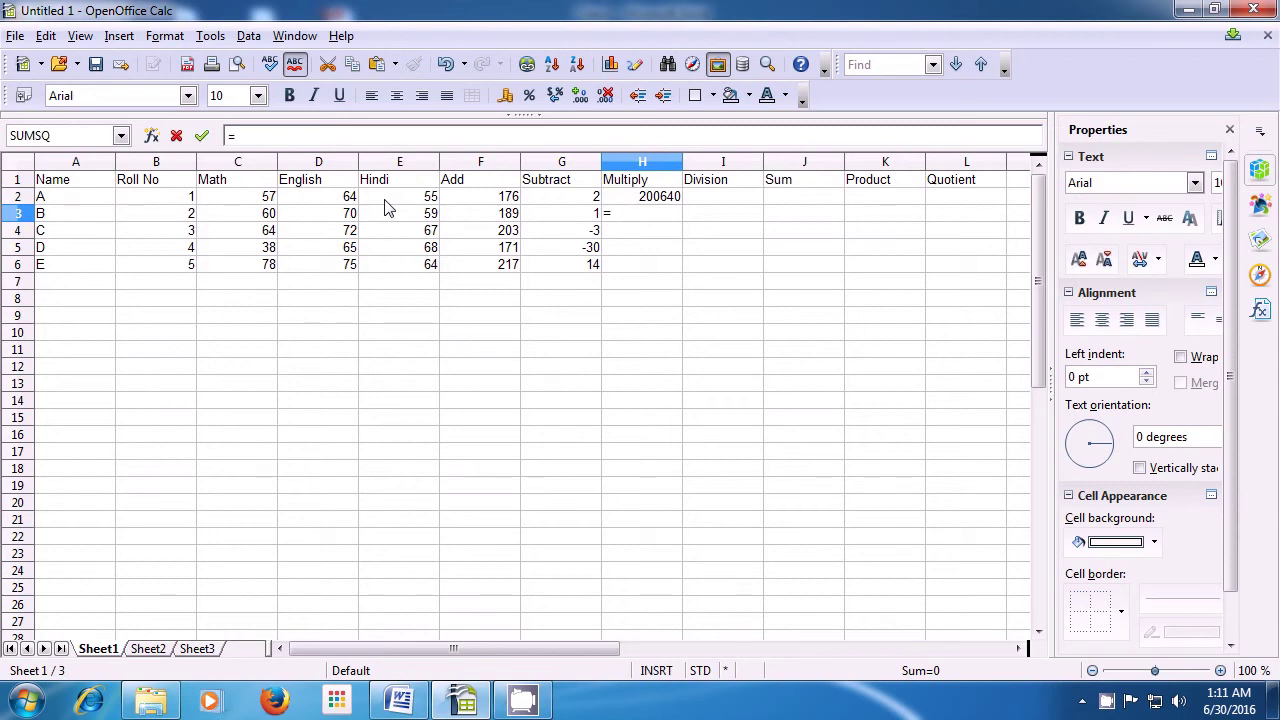
pyautogui.press('Left')
pyautogui.press('Left')
pyautogui.press('Left')
pyautogui.press('Left')
pyautogui.press('Left')
pyautogui.write('*')
pyautogui.press('Left')
pyautogui.press('Left')
pyautogui.press('Left')
pyautogui.press('Left')
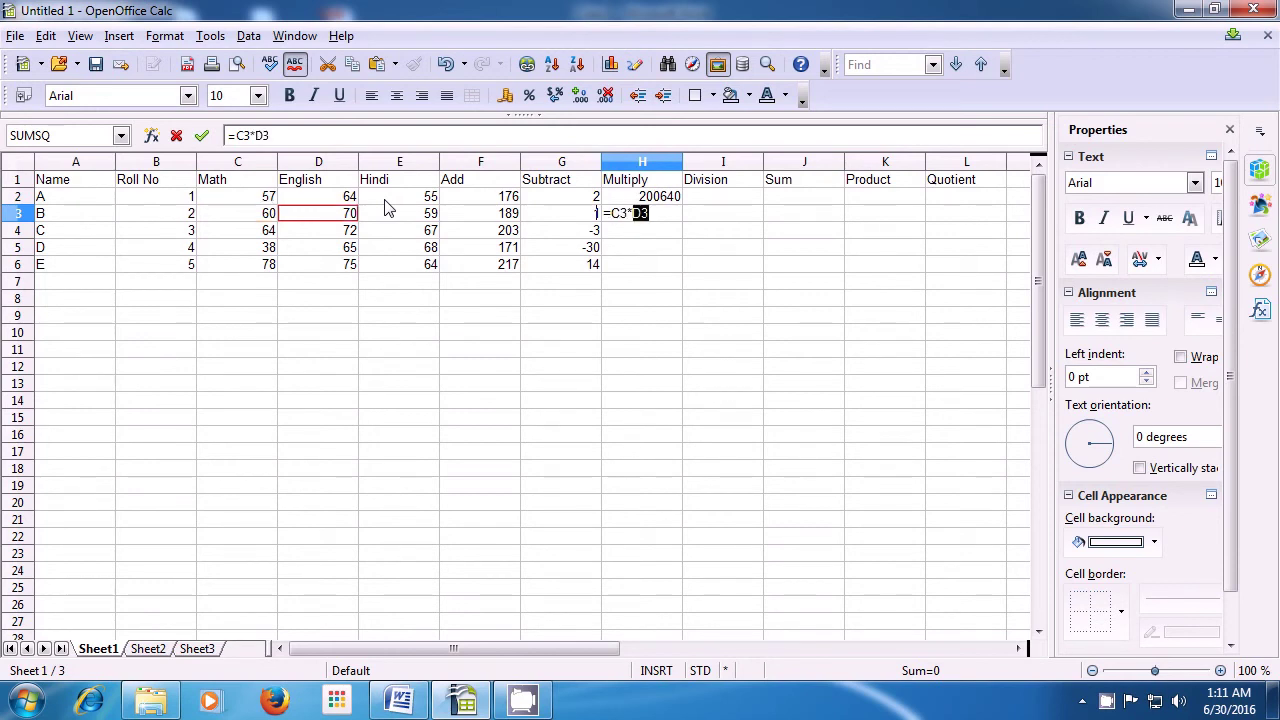
pyautogui.write('*')
pyautogui.click(390, 207)
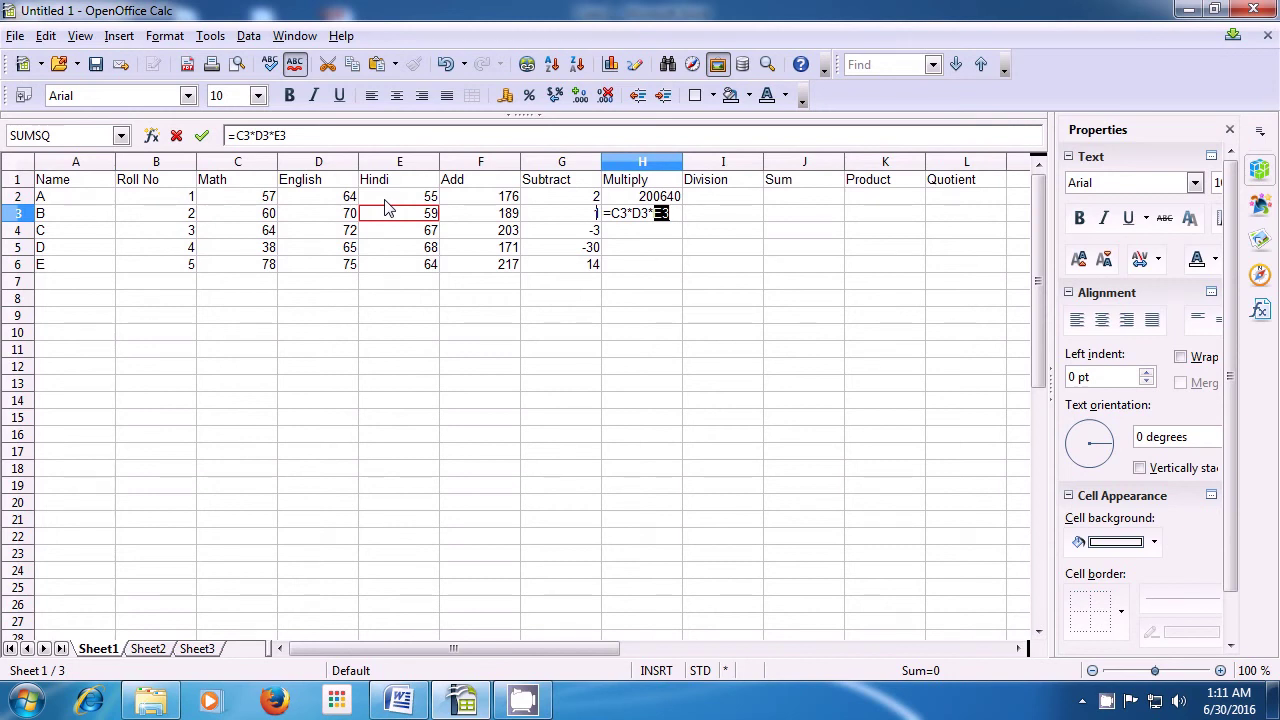
pyautogui.press('Return')
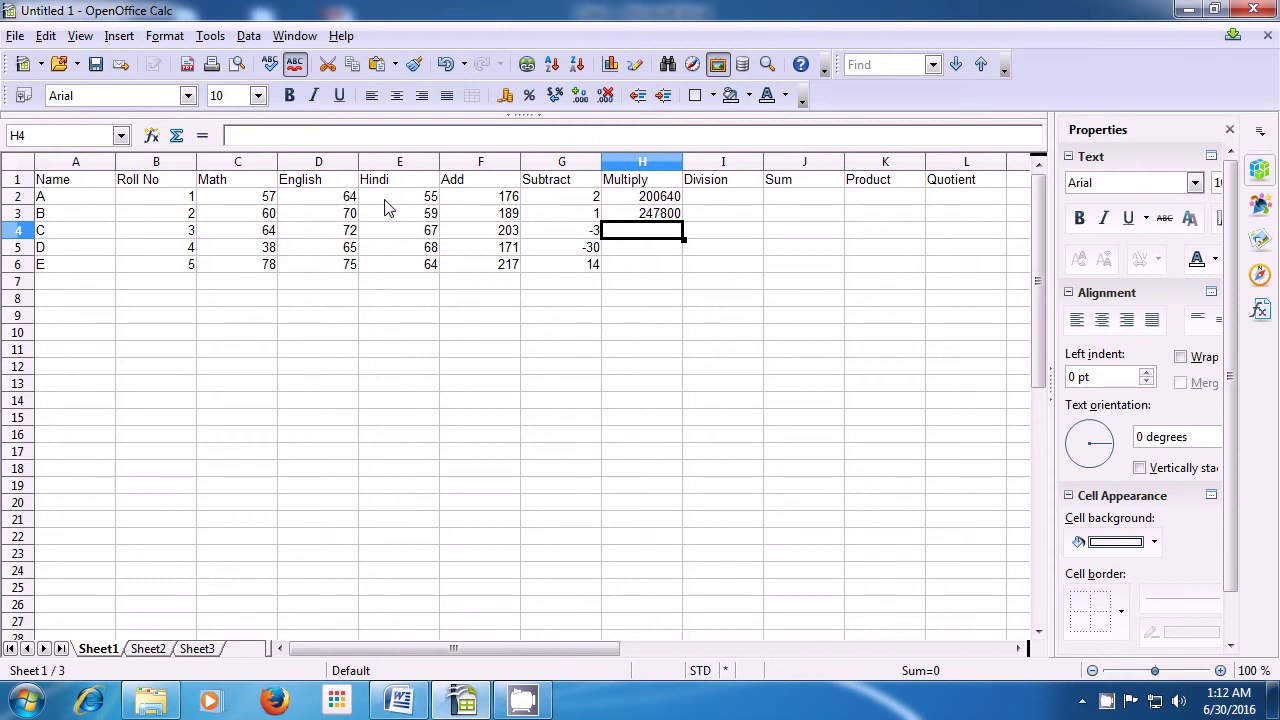
# Step: Fill the multiplication formula from H3 down through H6
pyautogui.click(645, 216)
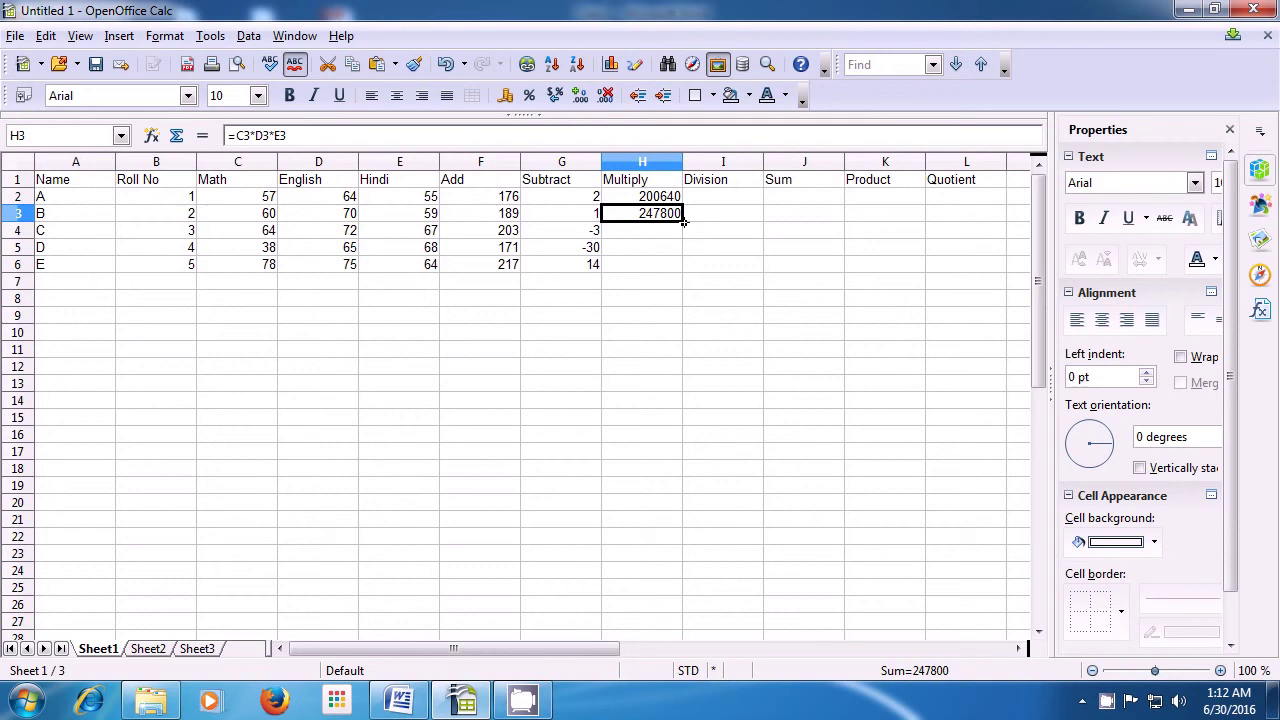
pyautogui.moveTo(684, 222); pyautogui.dragTo(684, 269)
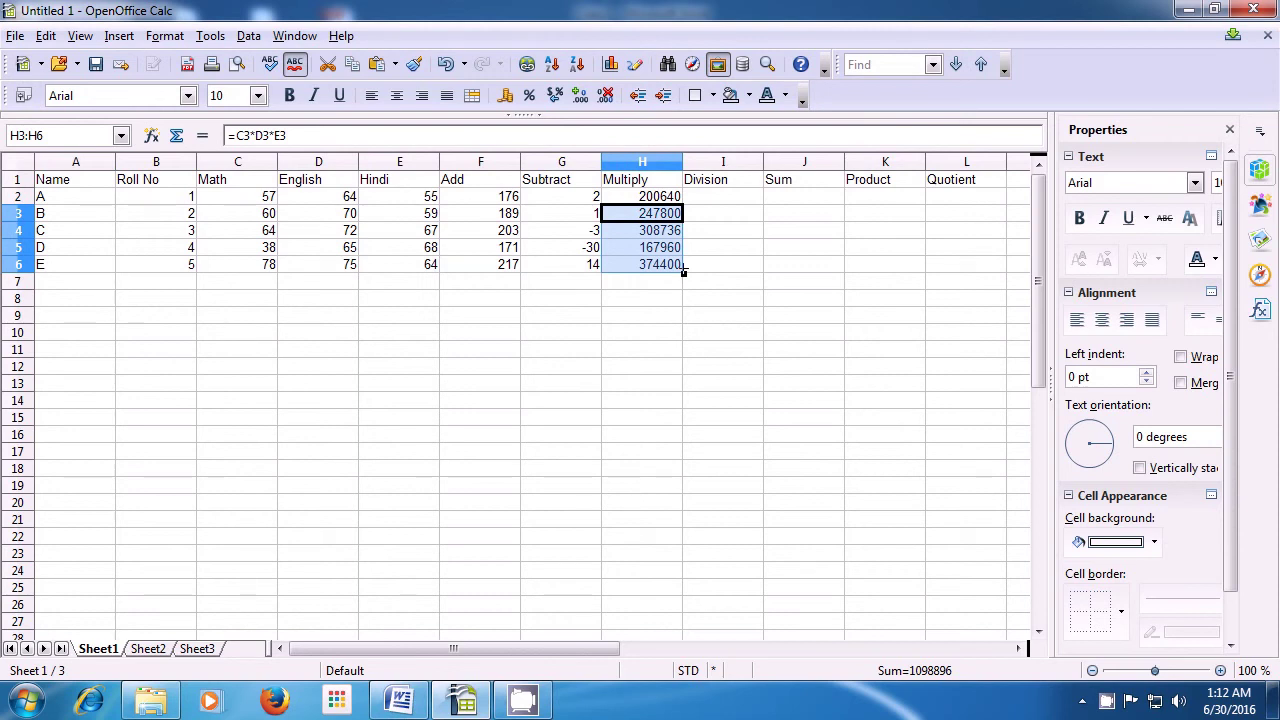
pyautogui.click(712, 265)
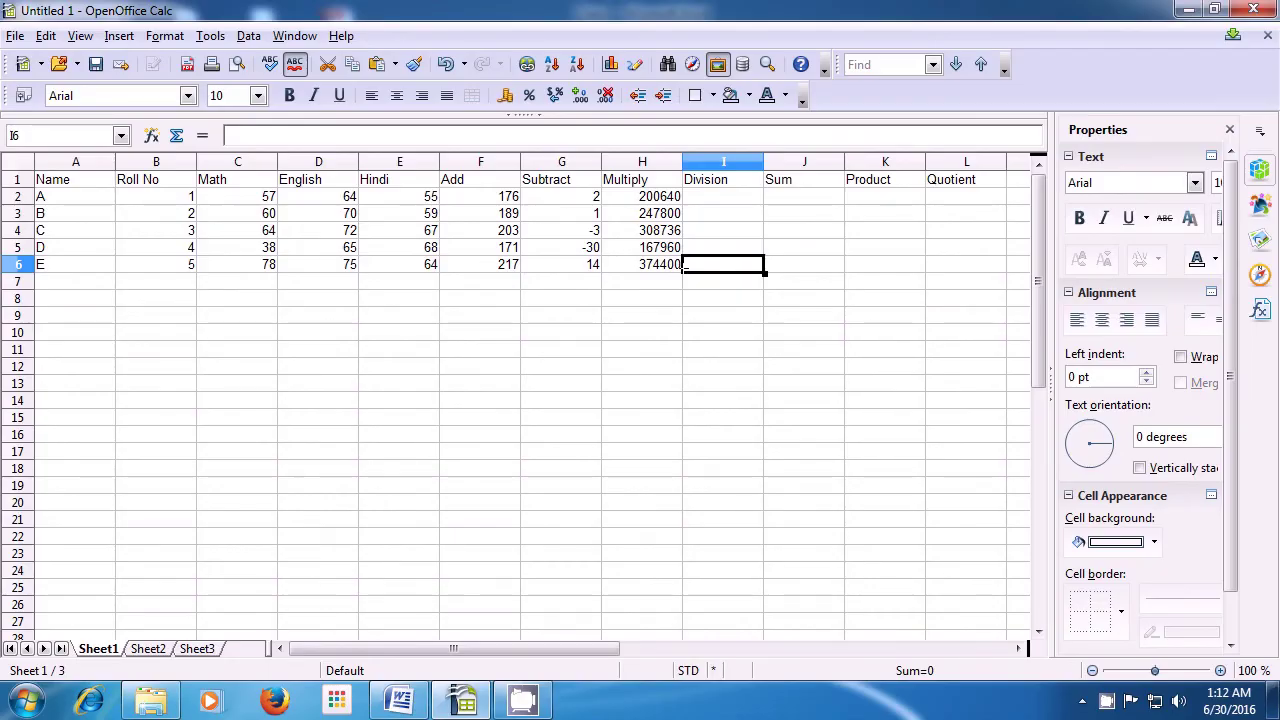
# Step: Enter the formula =F2/D2 in I2 to divide student A's Add total by the English mark
pyautogui.click(705, 200)
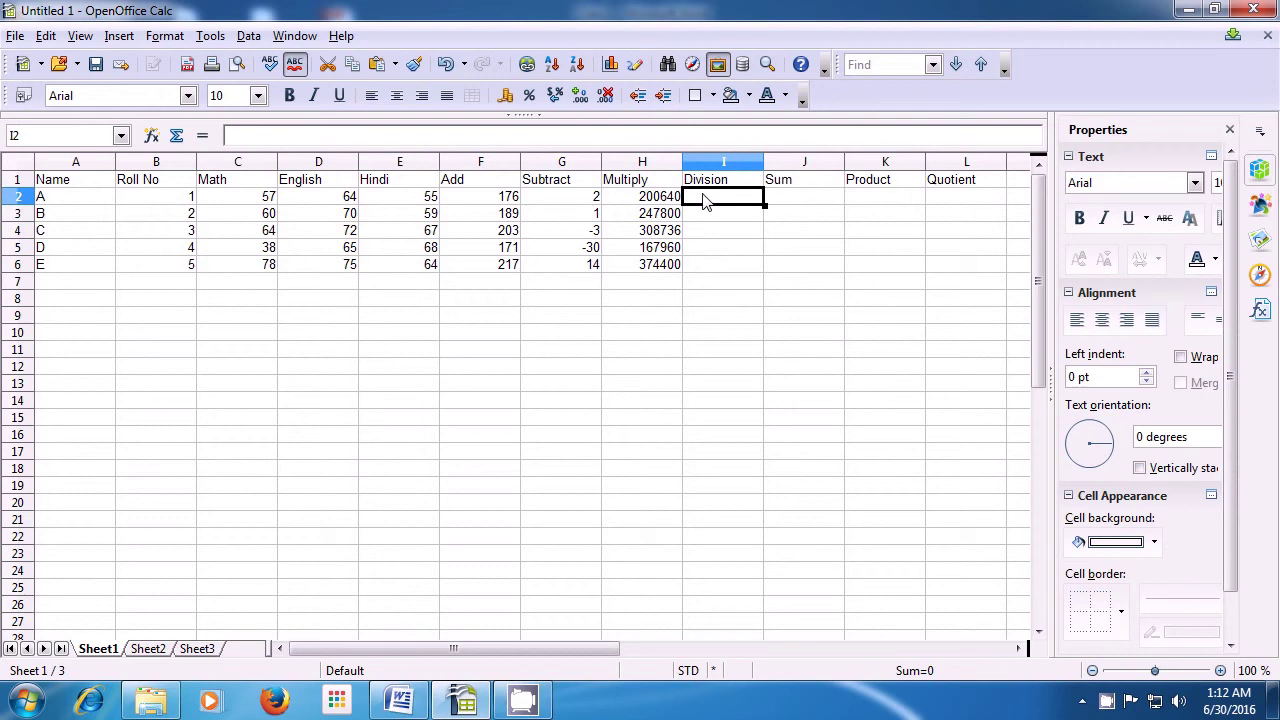
pyautogui.write('=')
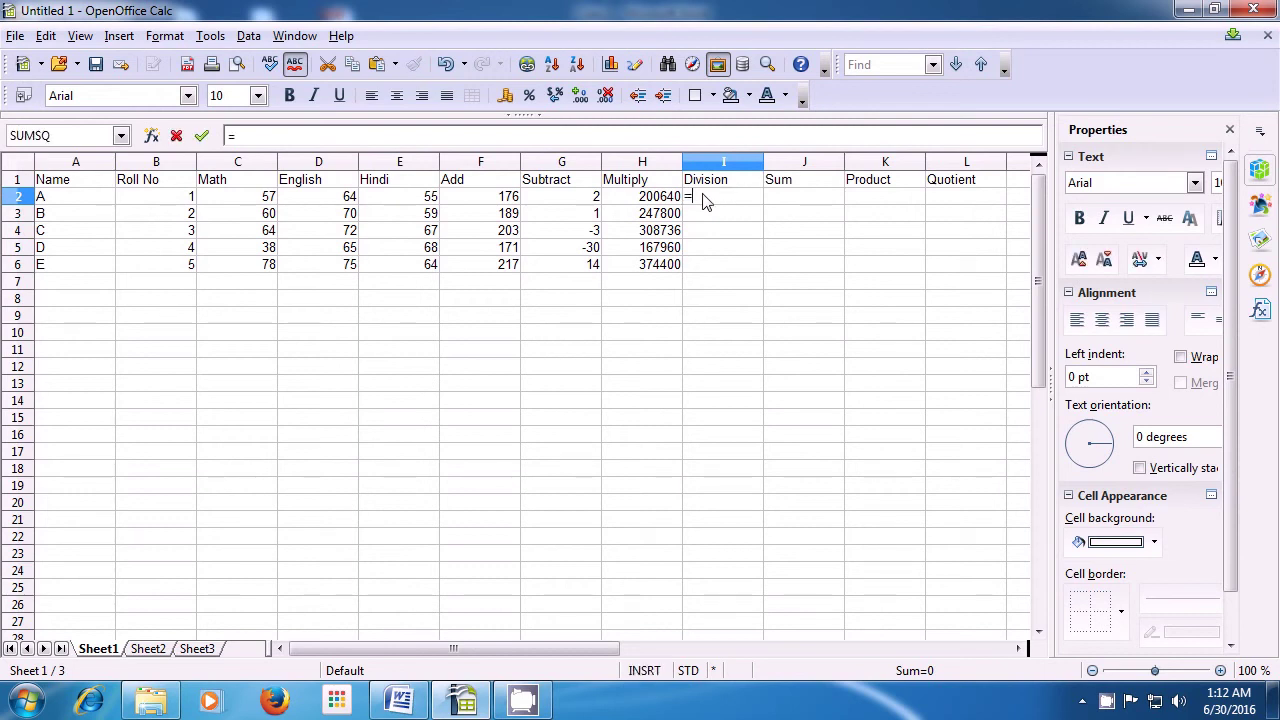
pyautogui.click(505, 197)
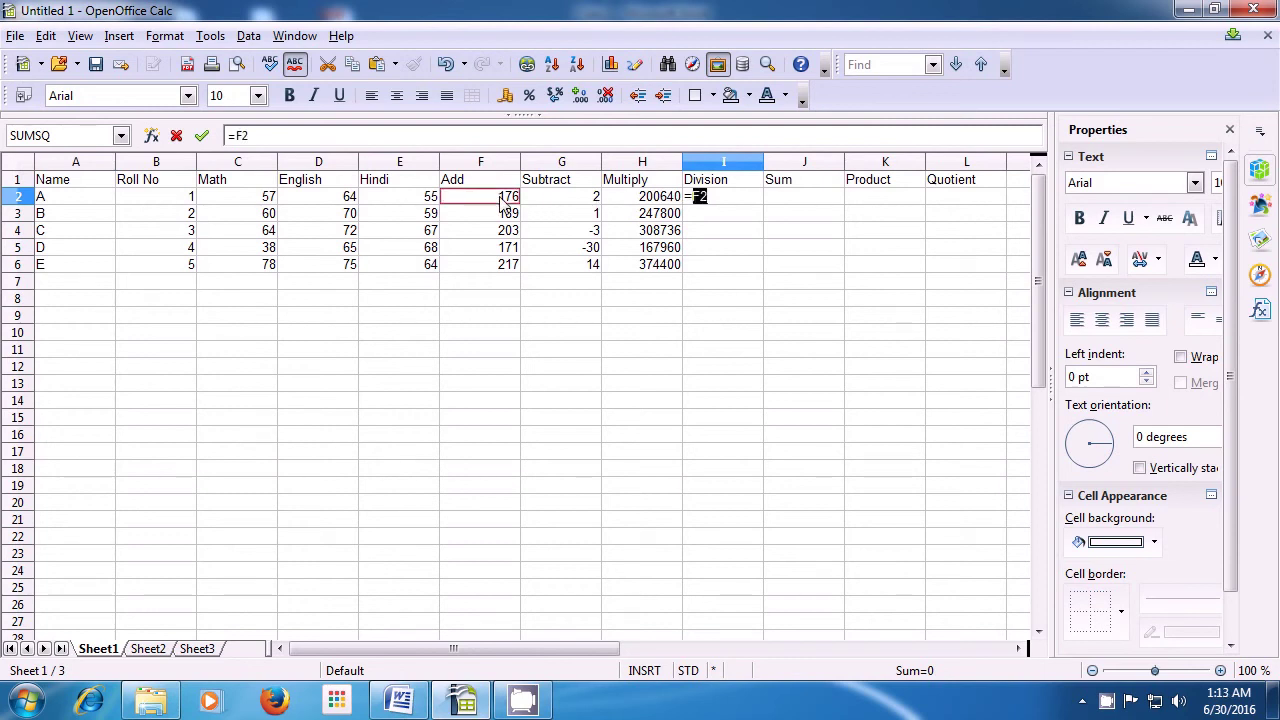
pyautogui.write('/')
pyautogui.click(327, 201)
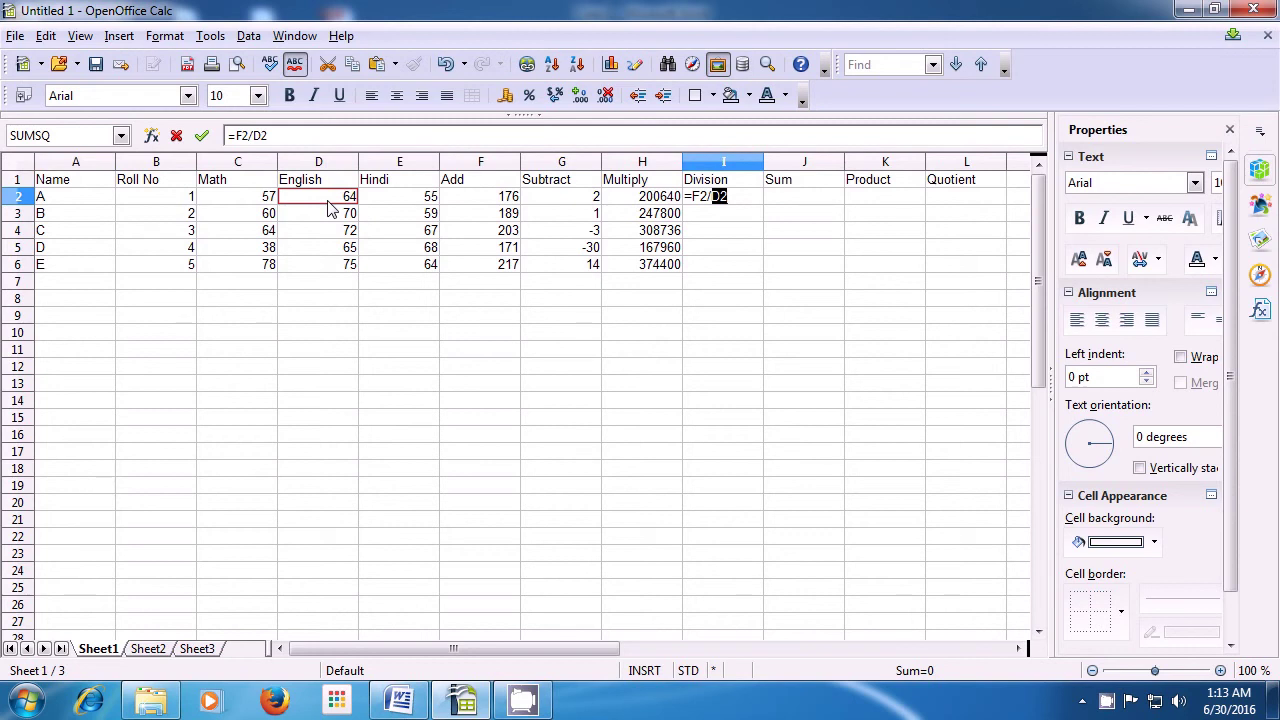
pyautogui.press('Return')
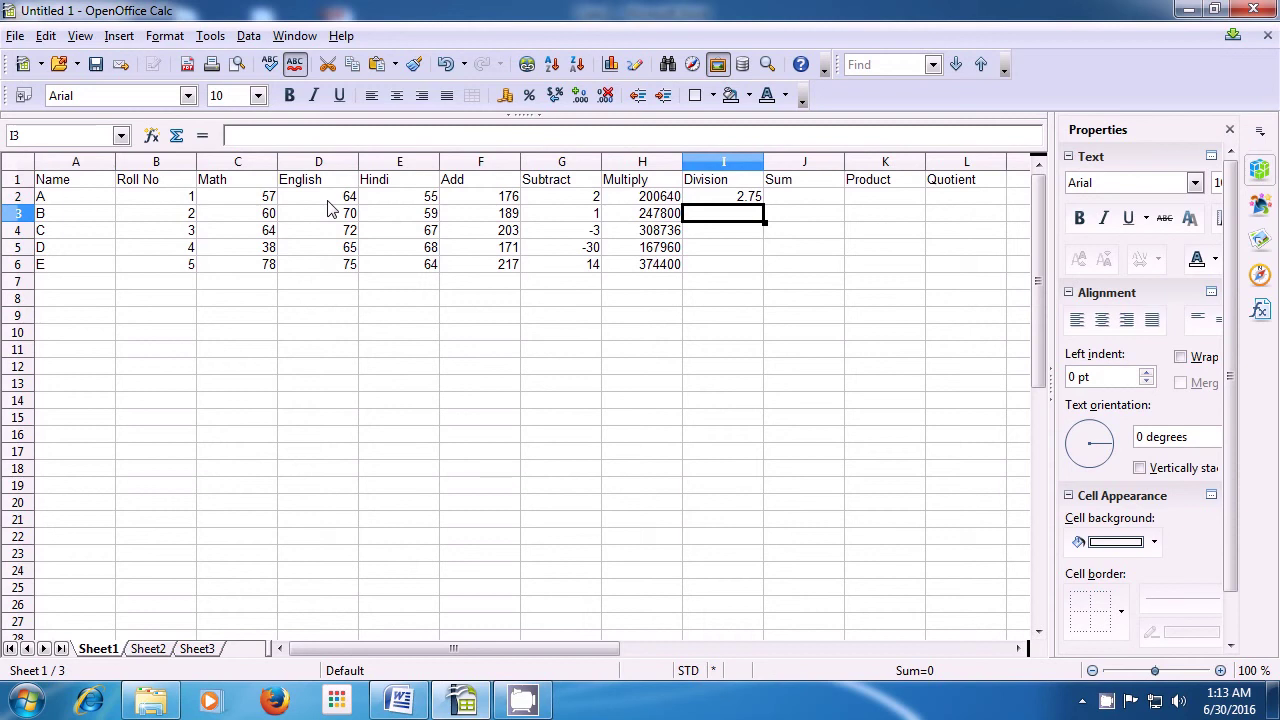
# Step: Enter the formula =H3/F3 in I3 to divide student B's Multiply value by the Add total
pyautogui.write('=')
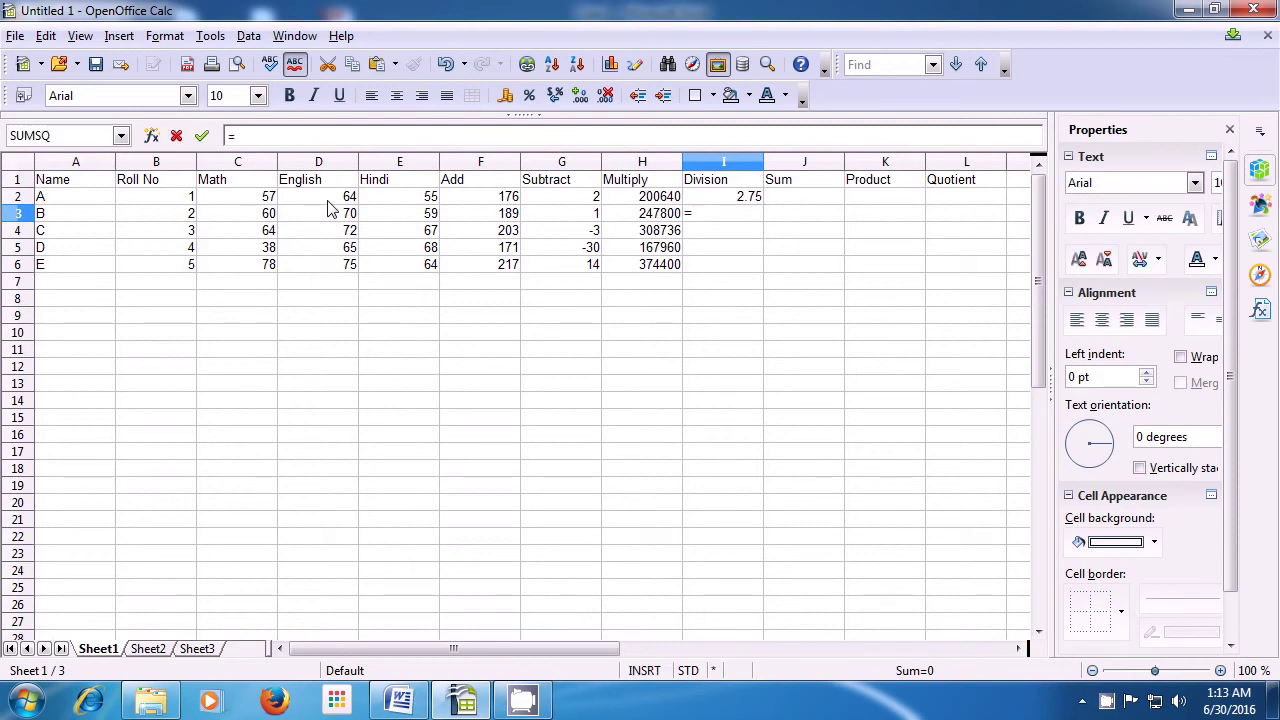
pyautogui.press('Left')
pyautogui.write('/')
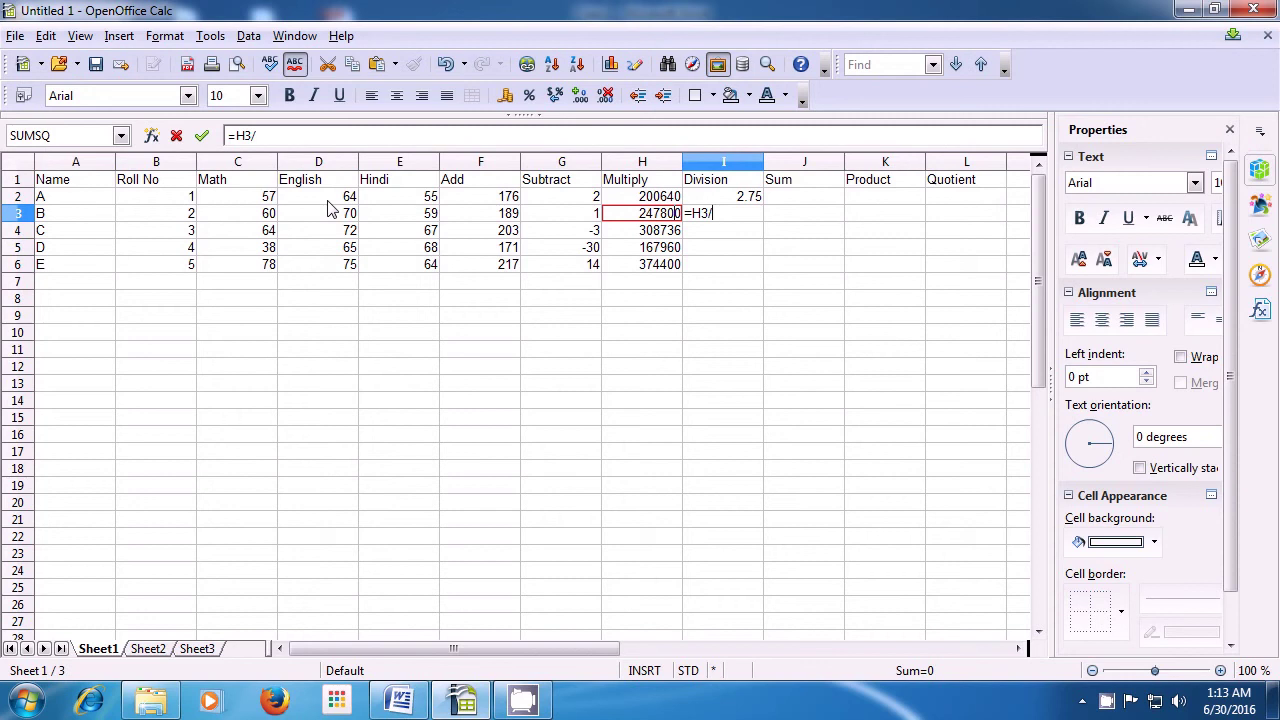
pyautogui.press('Left')
pyautogui.press('Left')
pyautogui.press('Left')
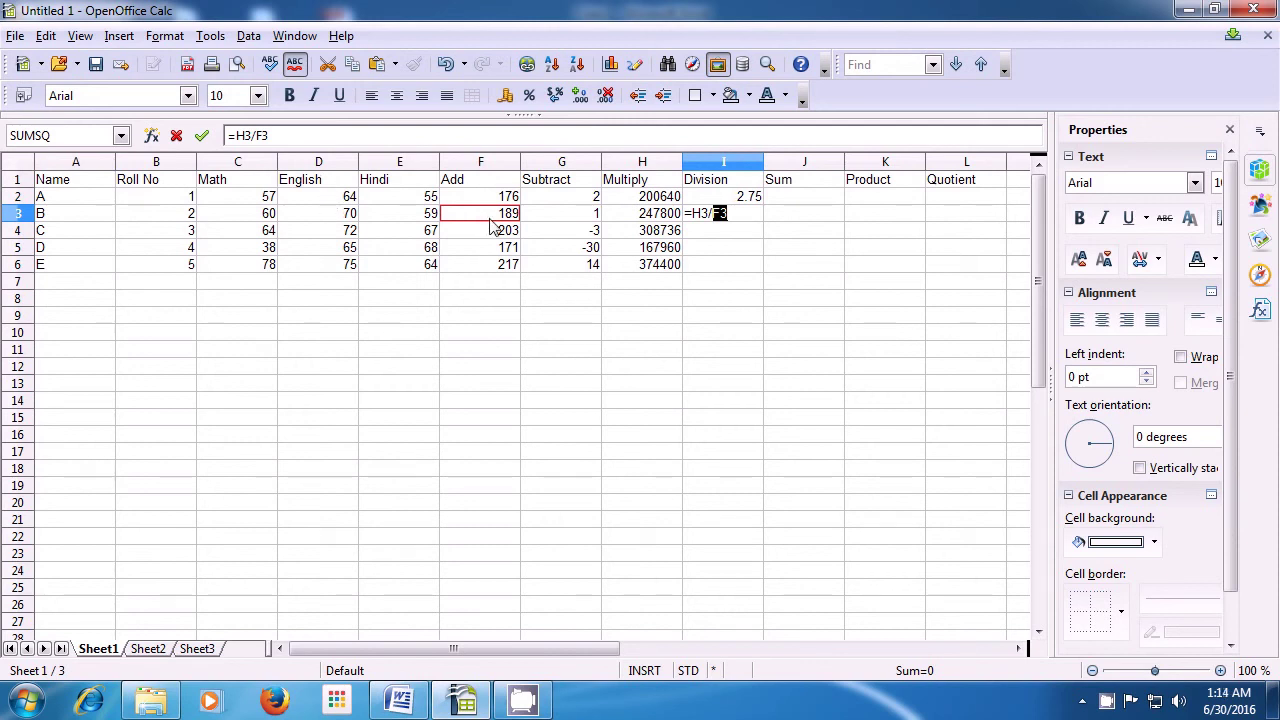
pyautogui.press('Return')
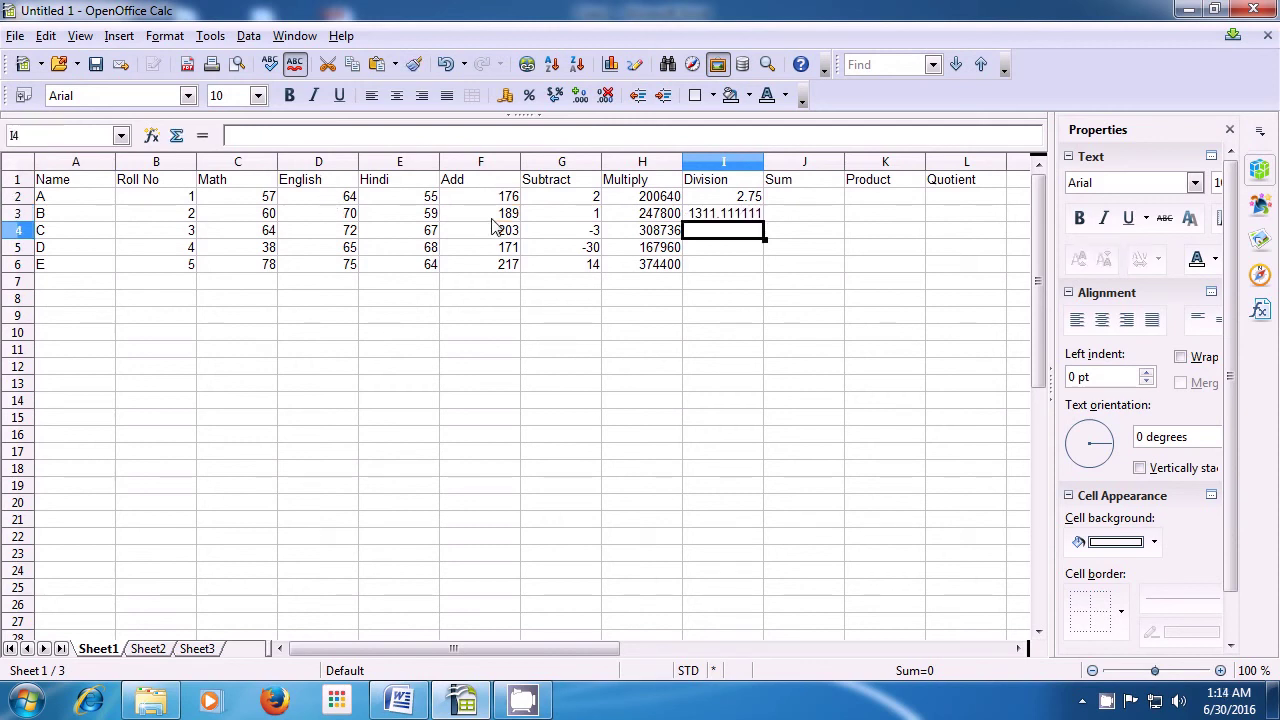
# Step: Fill the division formula from I3 down through I6
pyautogui.click(700, 219)
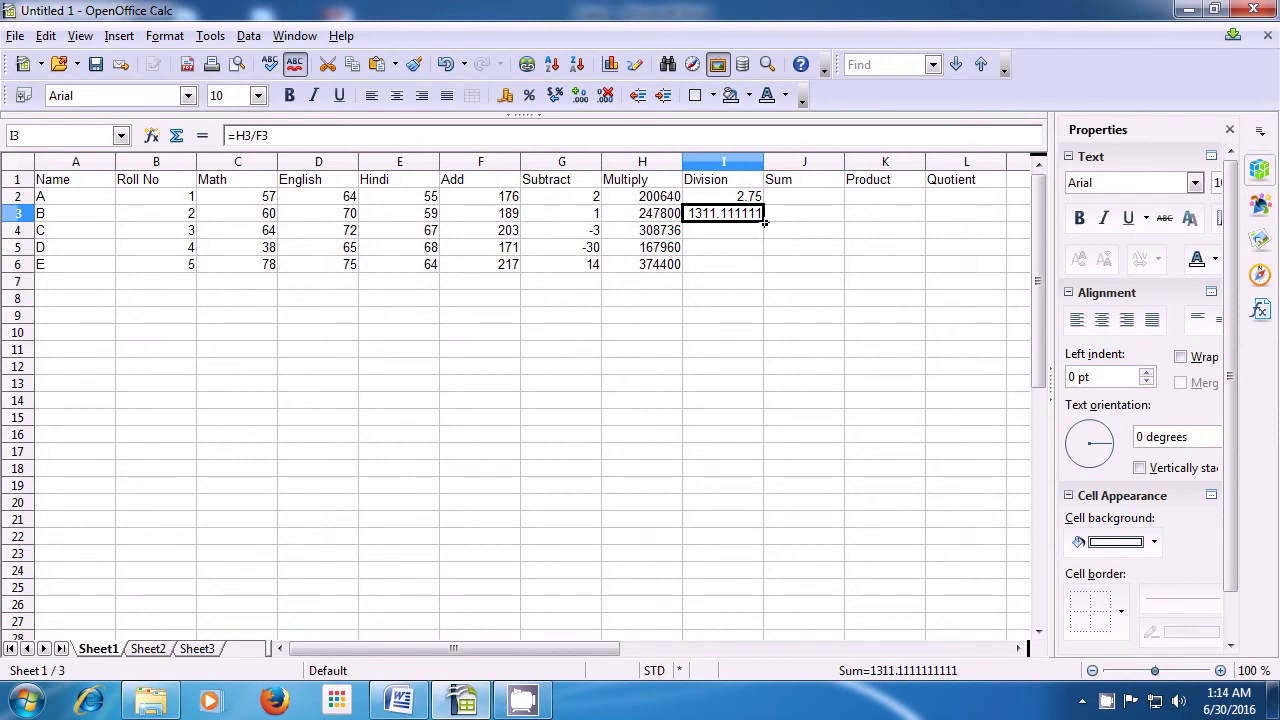
pyautogui.moveTo(764, 222); pyautogui.dragTo(764, 264)
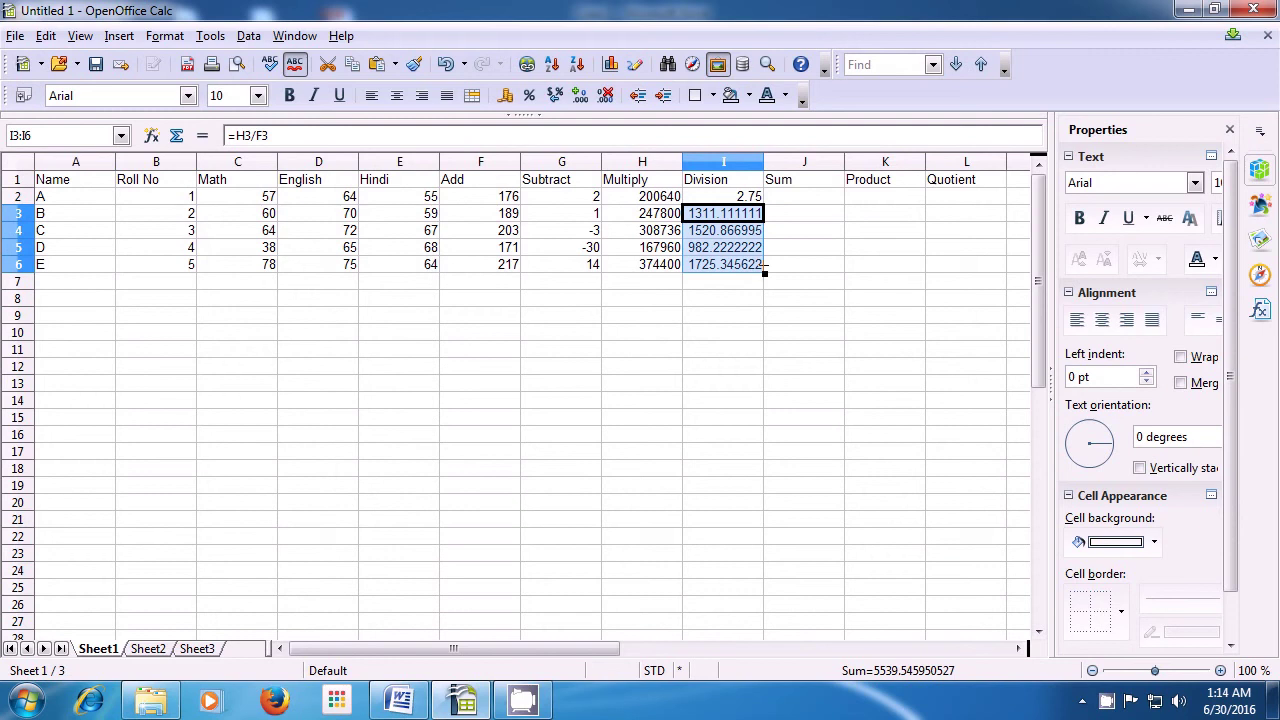
pyautogui.click(726, 269)
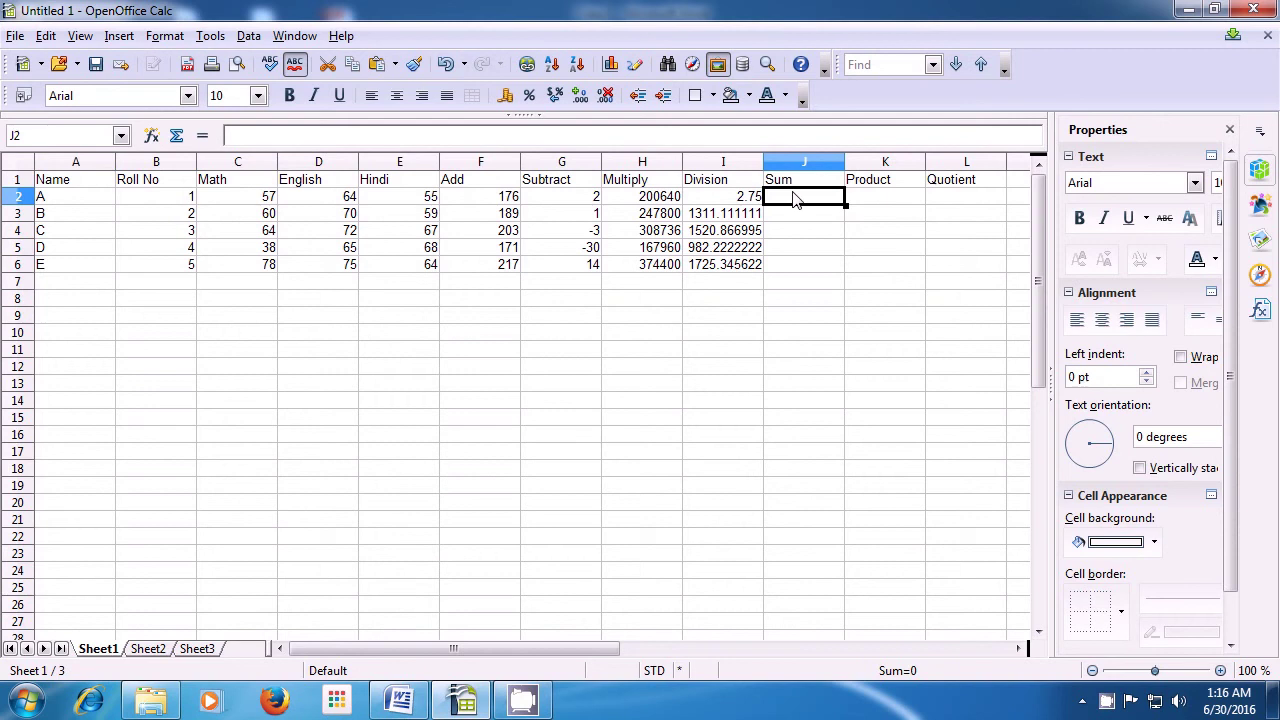
# Step: Enter the formula =sum(C2;D2;E2) in J2 to total student A's Math, English and Hindi marks as separate arguments
pyautogui.write('=')
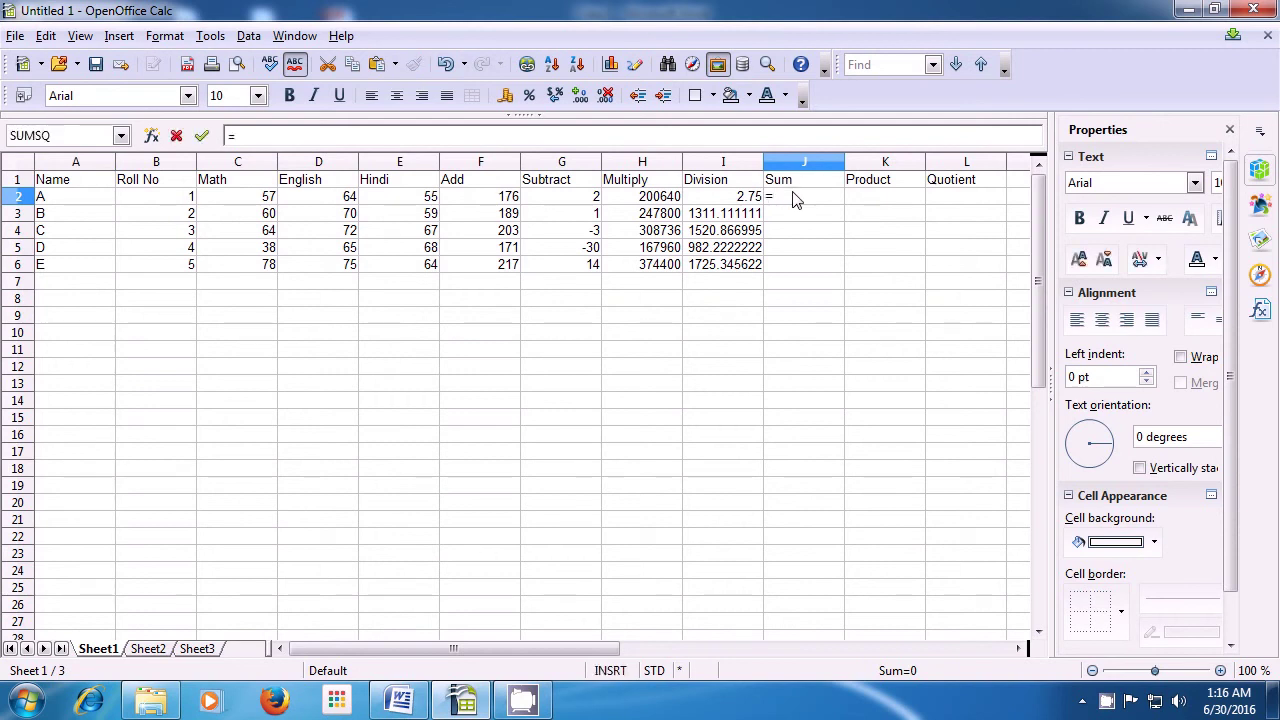
pyautogui.write('su')
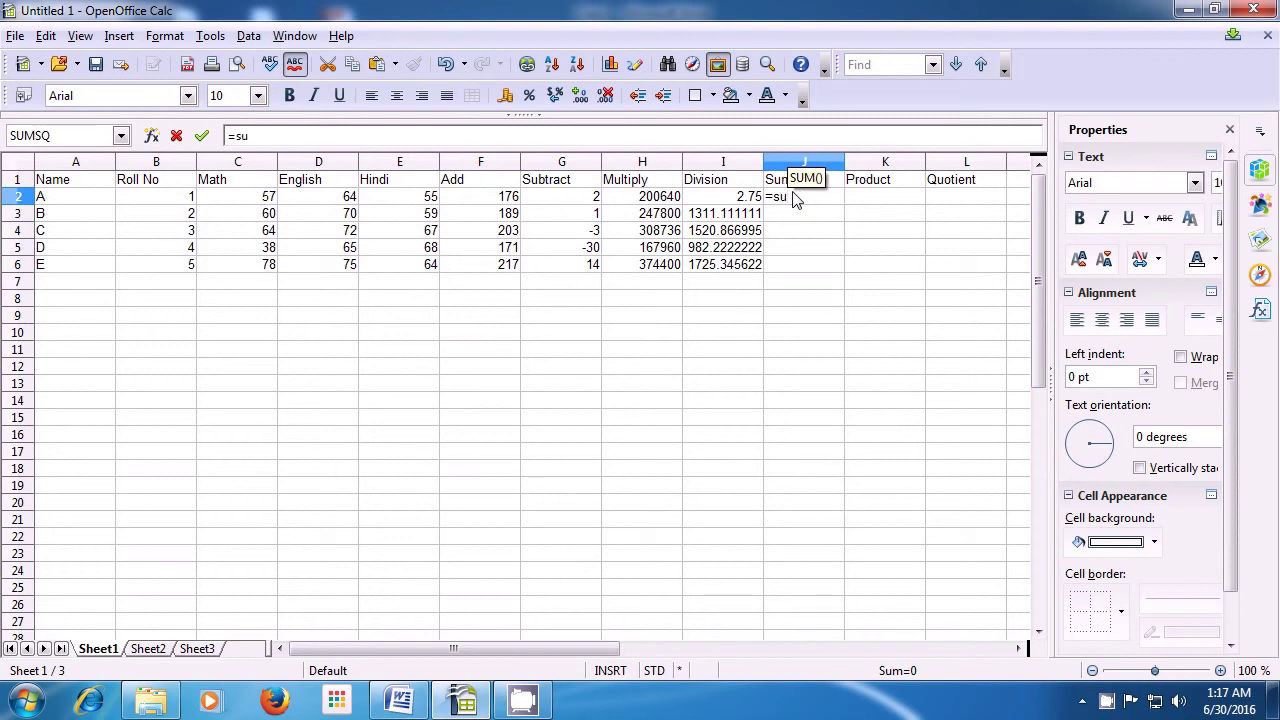
pyautogui.write('m')
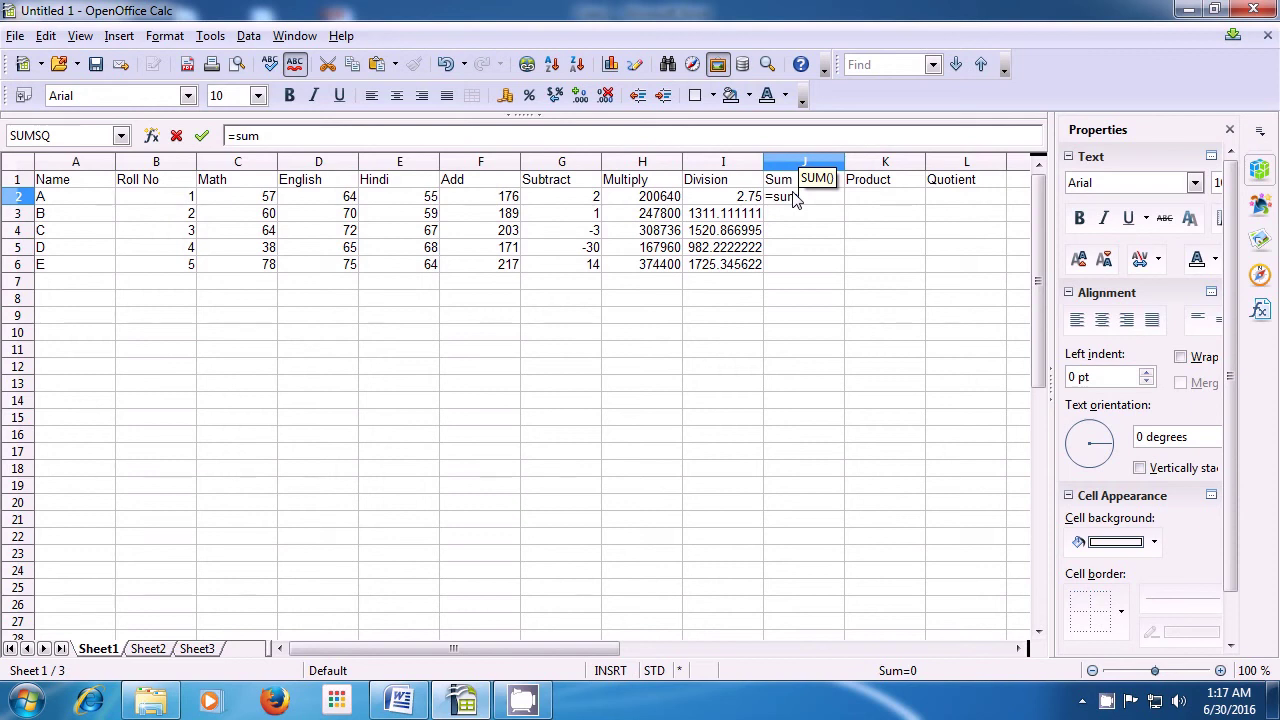
pyautogui.write('(')
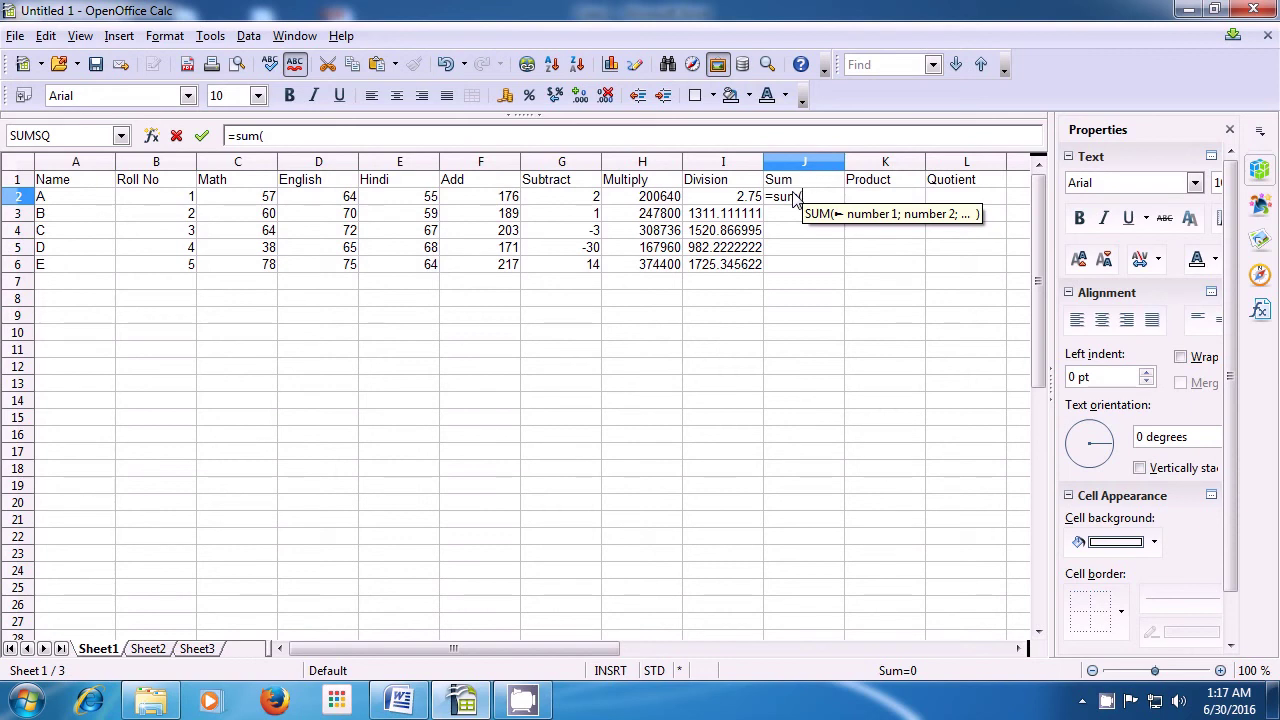
pyautogui.click(247, 199)
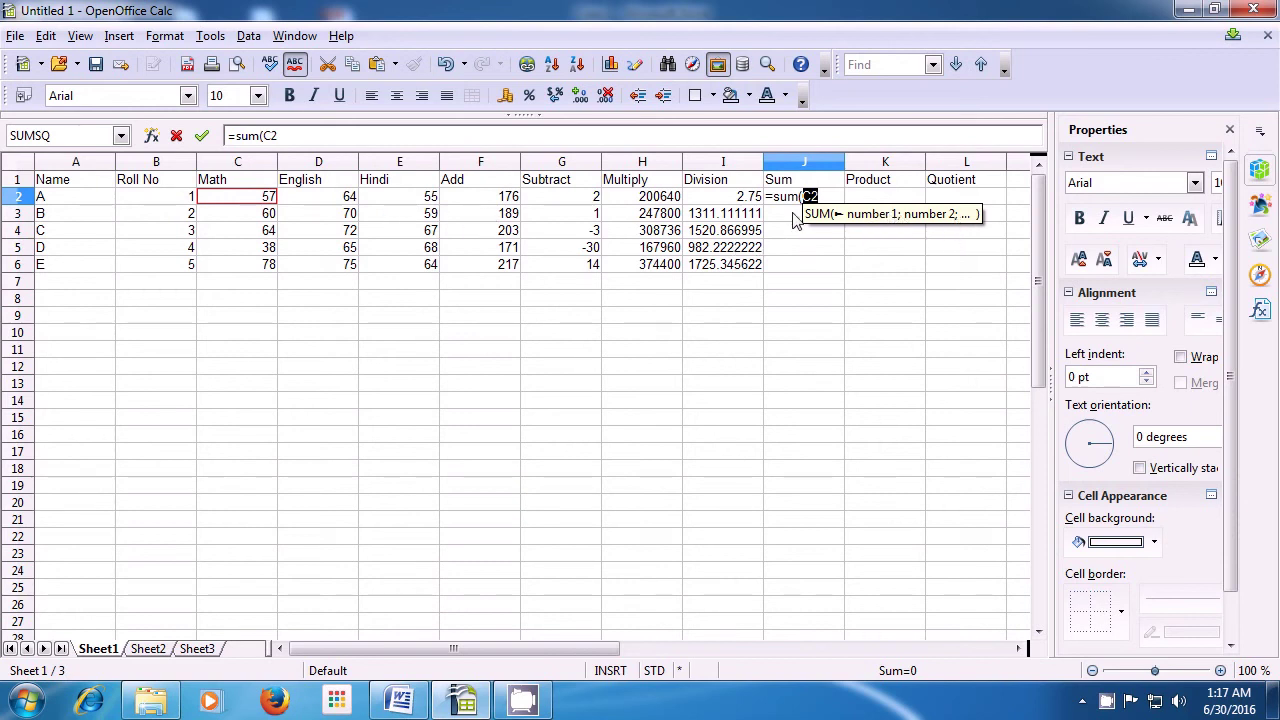
pyautogui.write(';')
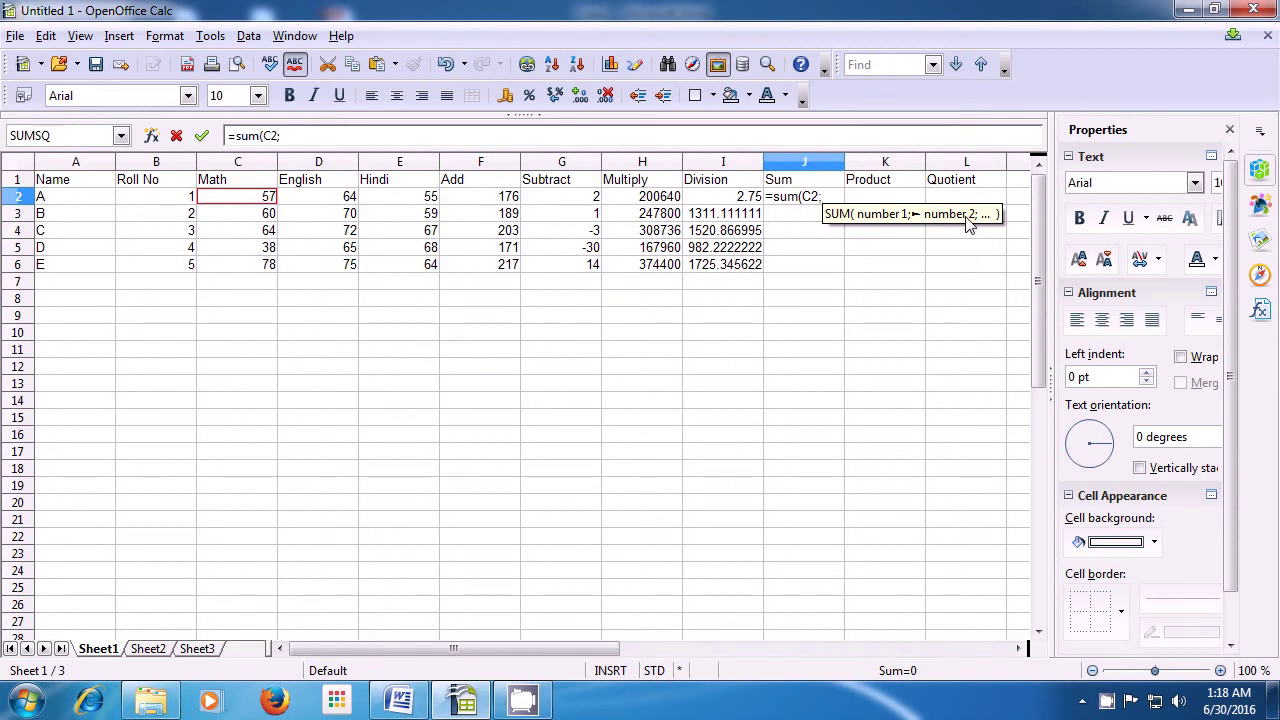
pyautogui.click(330, 198)
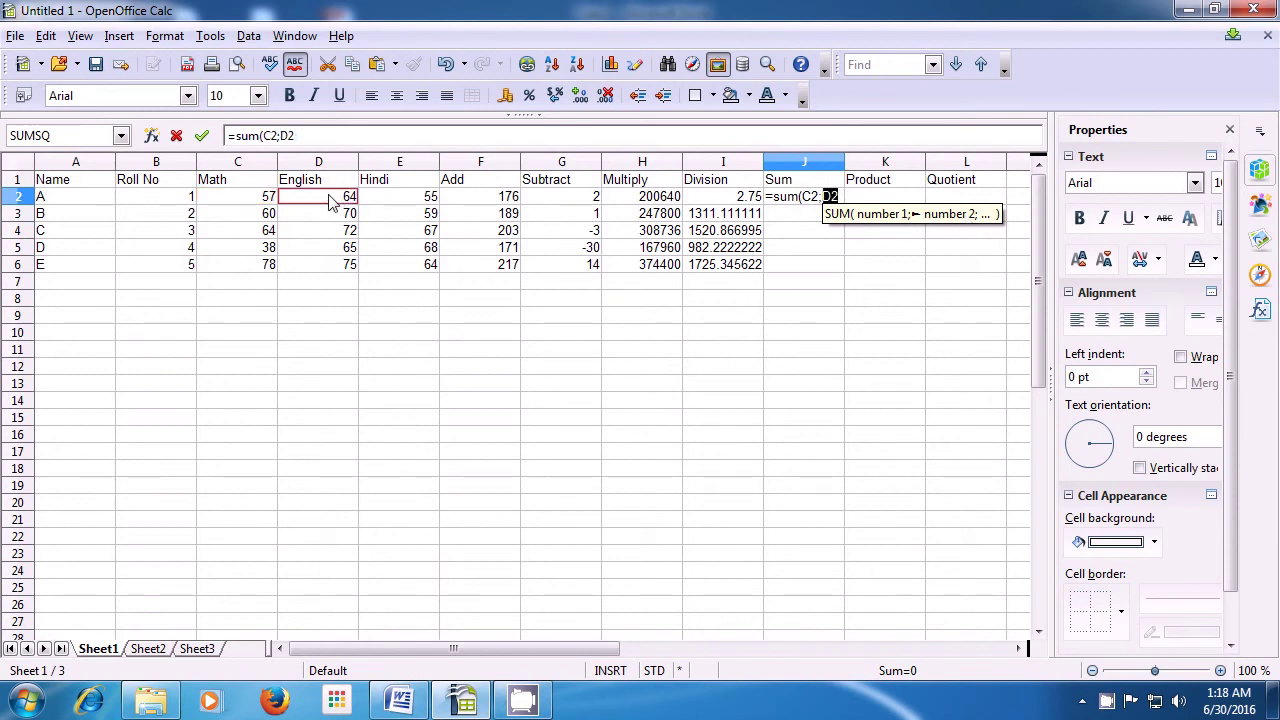
pyautogui.write(';')
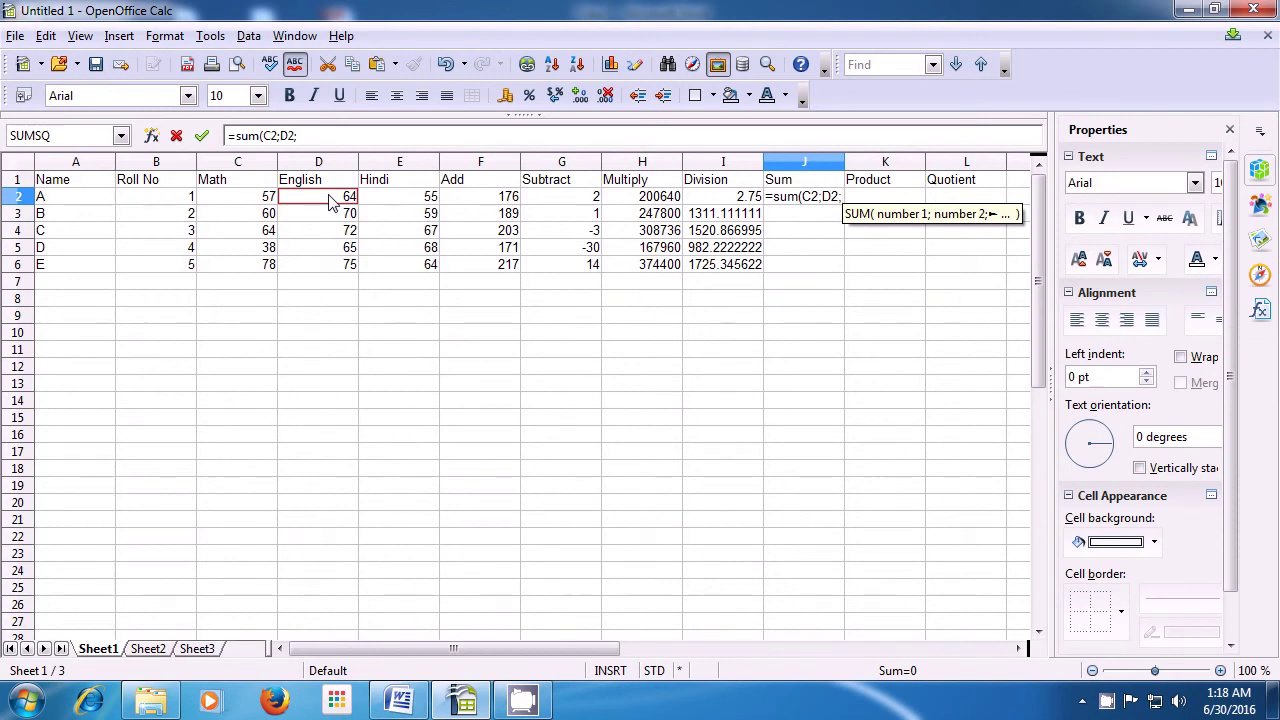
pyautogui.click(407, 203)
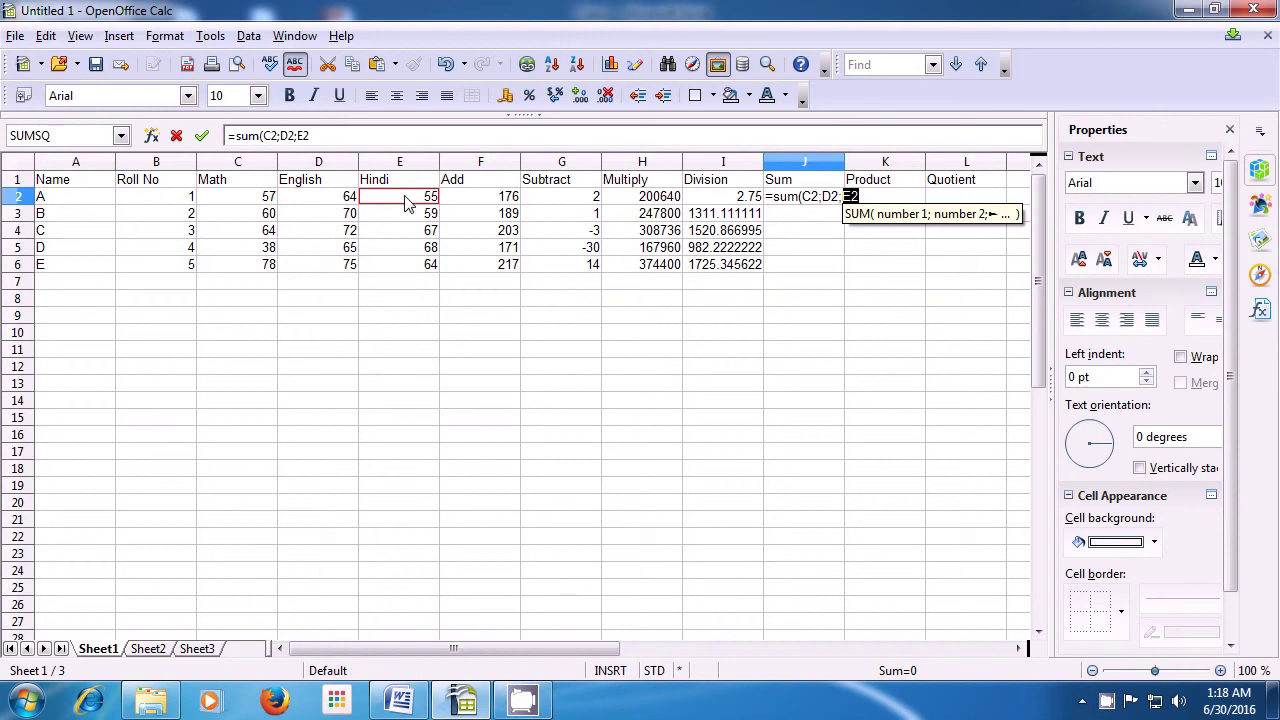
pyautogui.write(')')
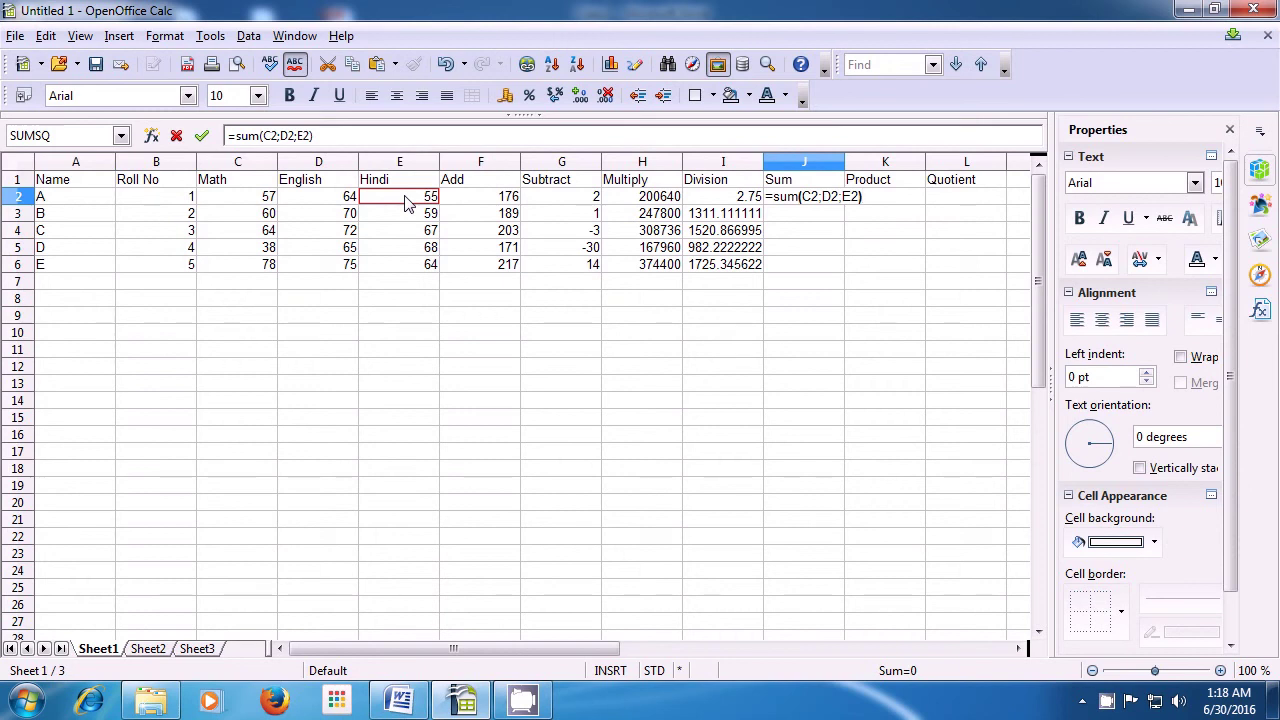
pyautogui.press('Return')
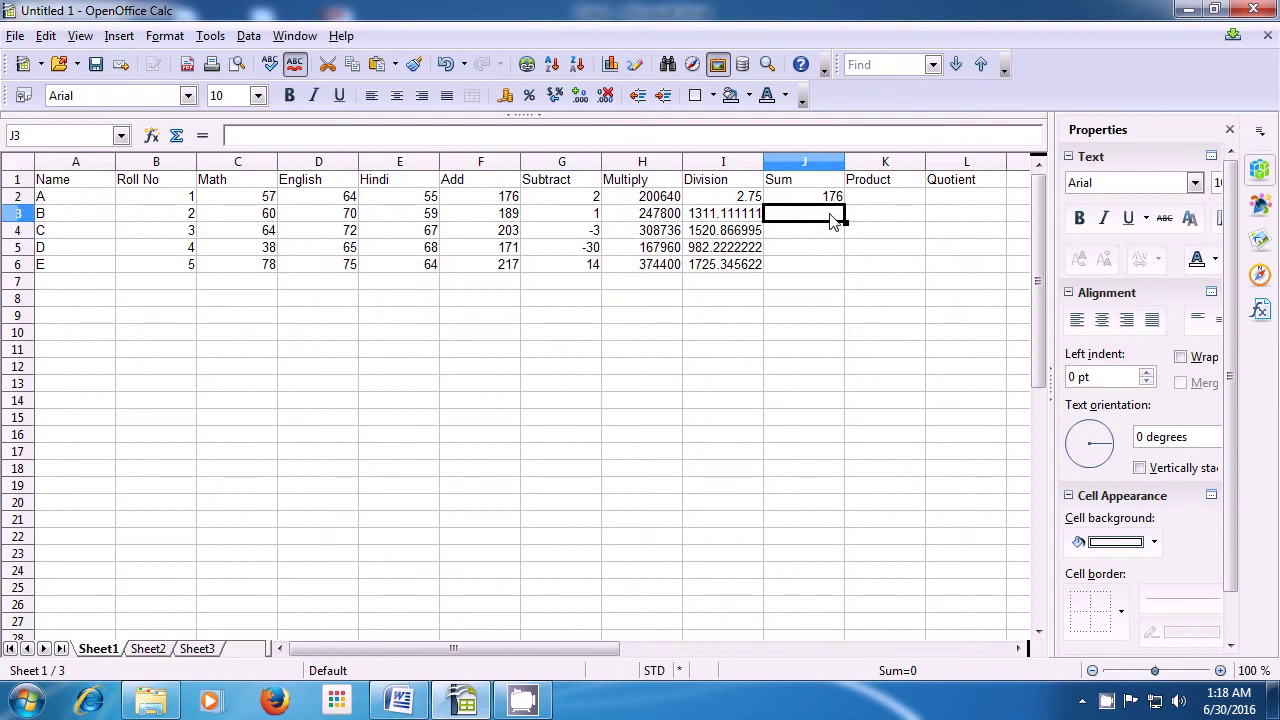
# Step: Enter the formula =sum(C3:E3) in J3 to total student B's three subject marks as a cell range
pyautogui.write('=')
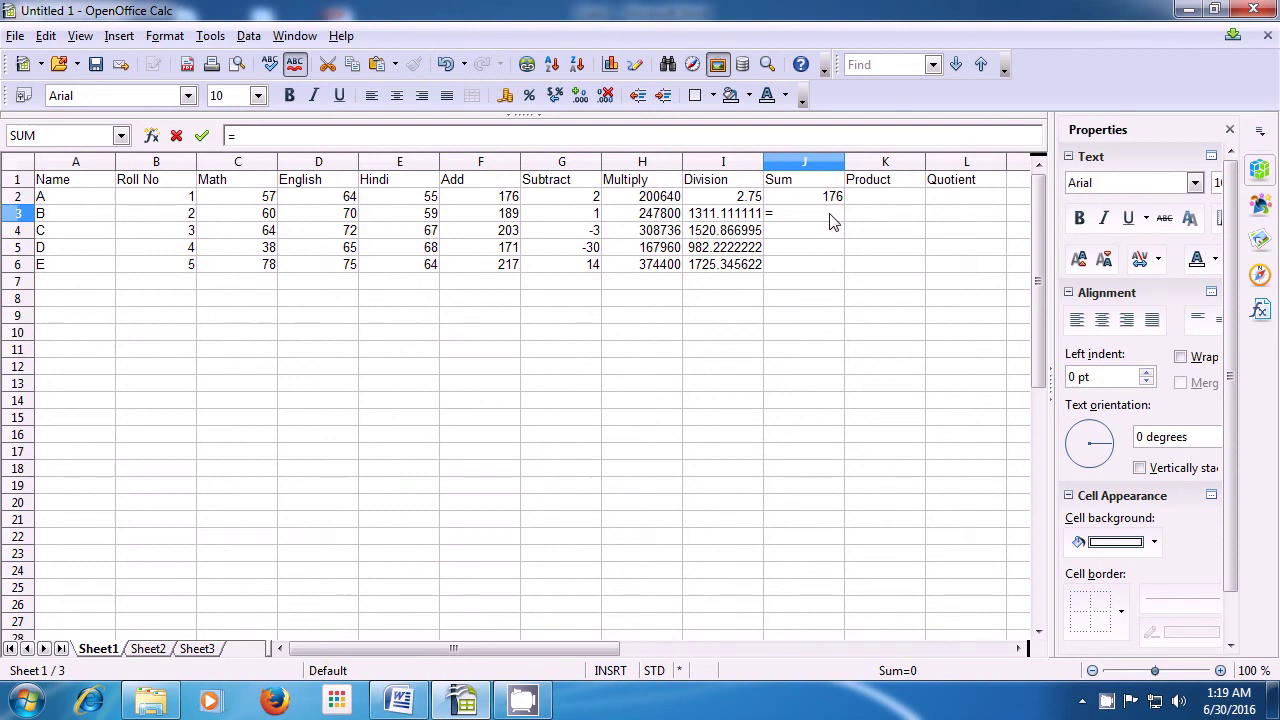
pyautogui.write('su')
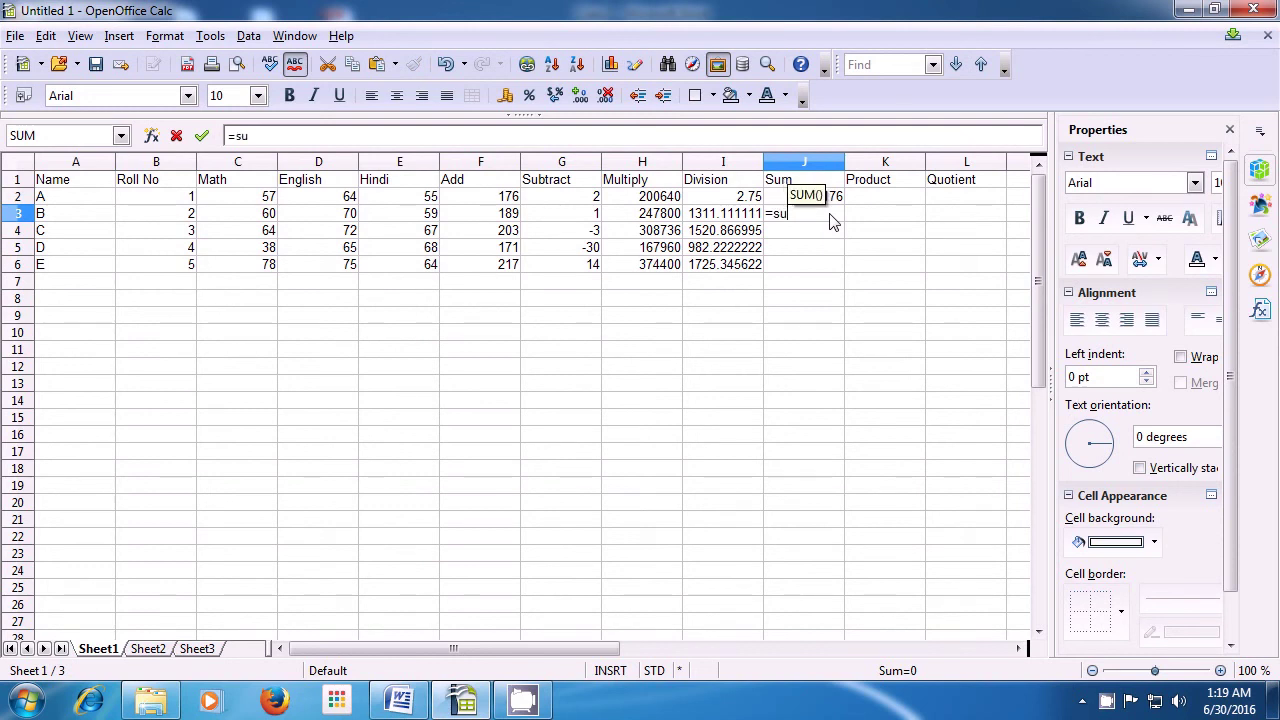
pyautogui.write('m')
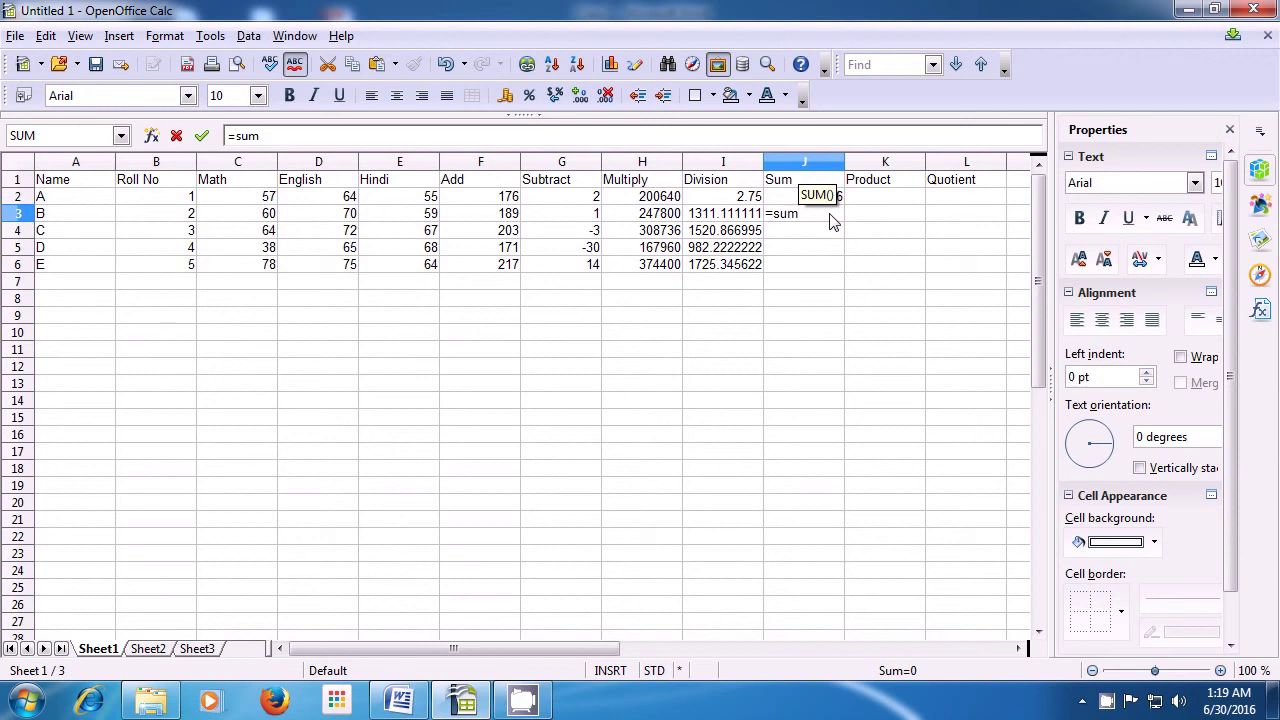
pyautogui.write('(')
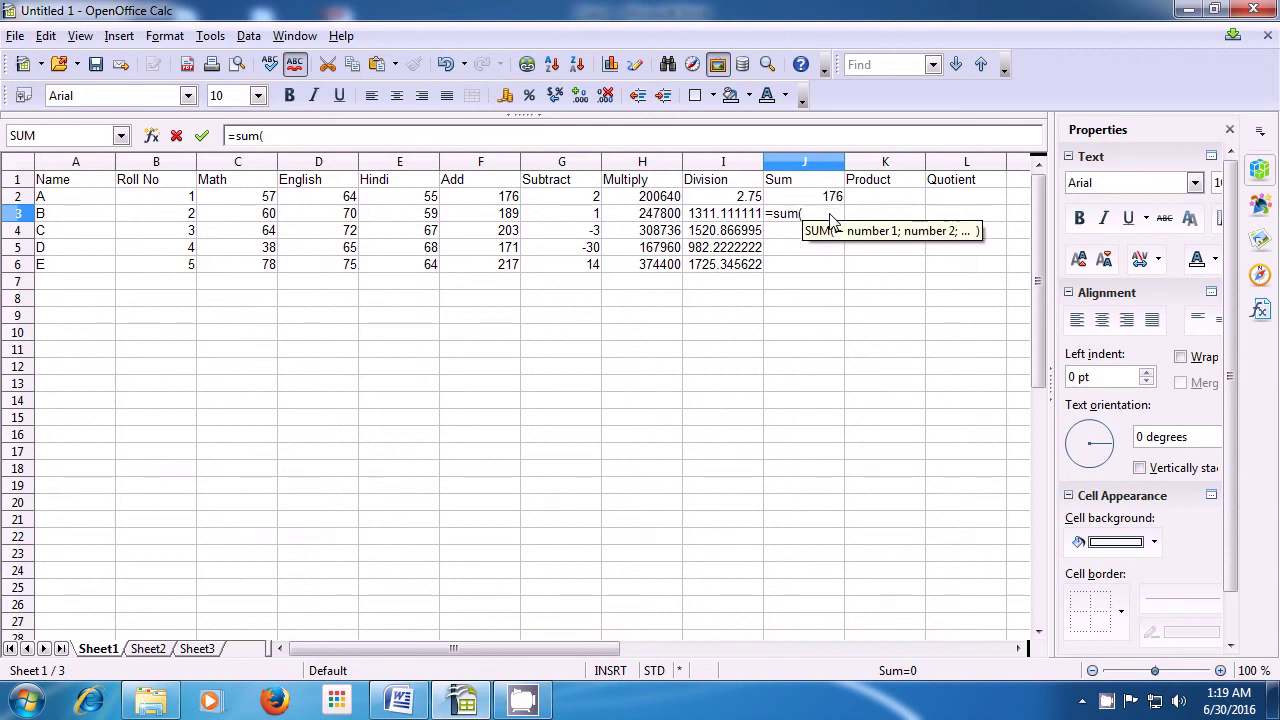
pyautogui.press('Left')
pyautogui.press('Left')
pyautogui.press('Left')
pyautogui.press('Left')
pyautogui.press('Left')
pyautogui.press('Left')
pyautogui.press('Left')
pyautogui.hotkey('shift', 'Right')
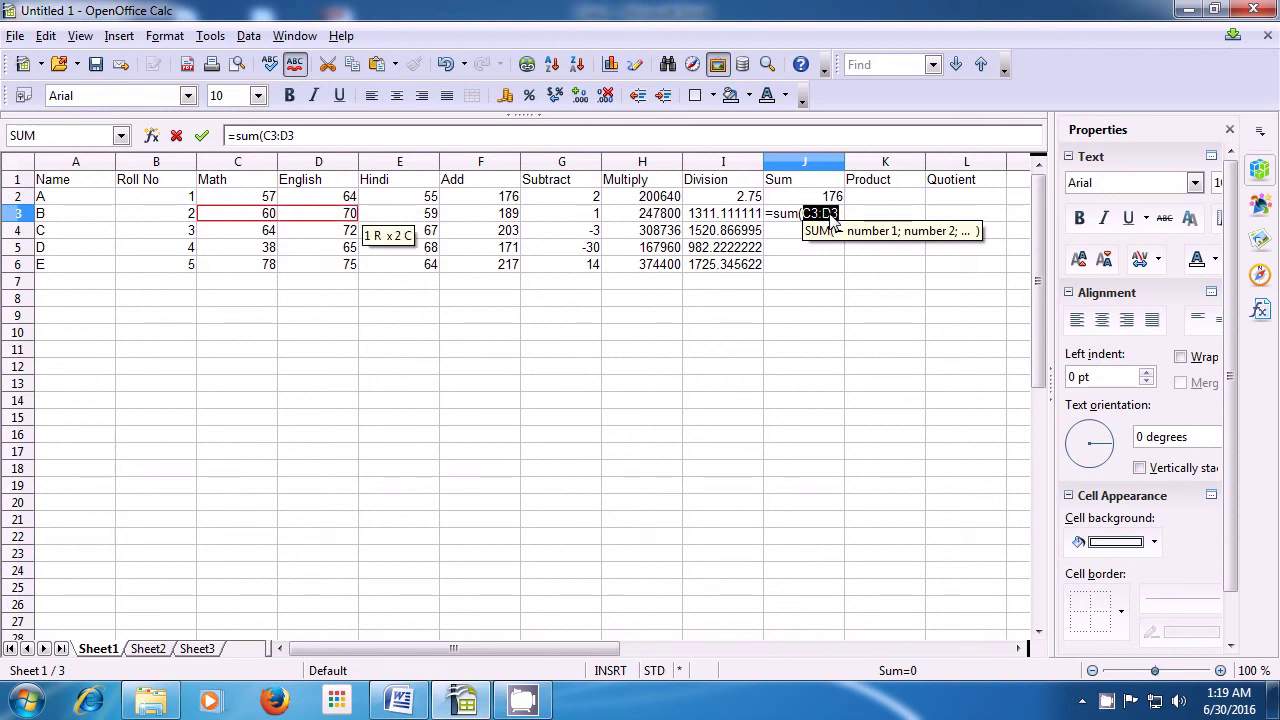
pyautogui.hotkey('shift', 'Right')
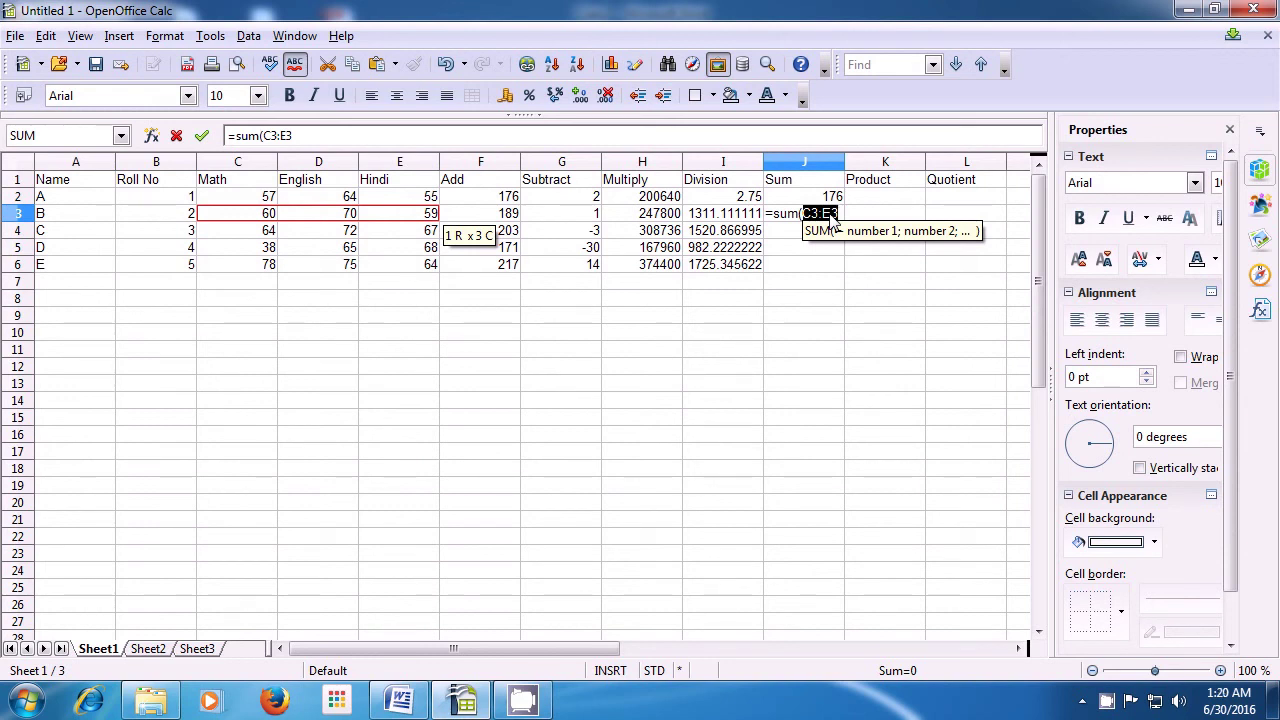
pyautogui.write(')')
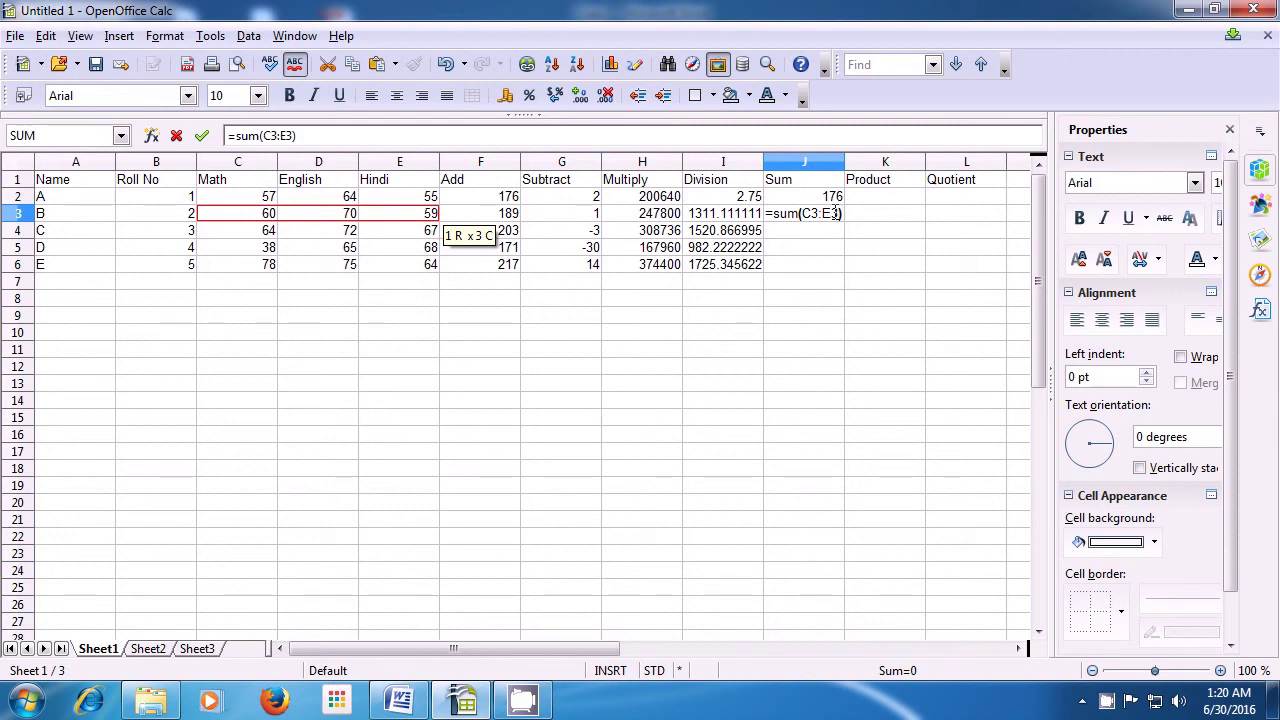
pyautogui.press('Return')
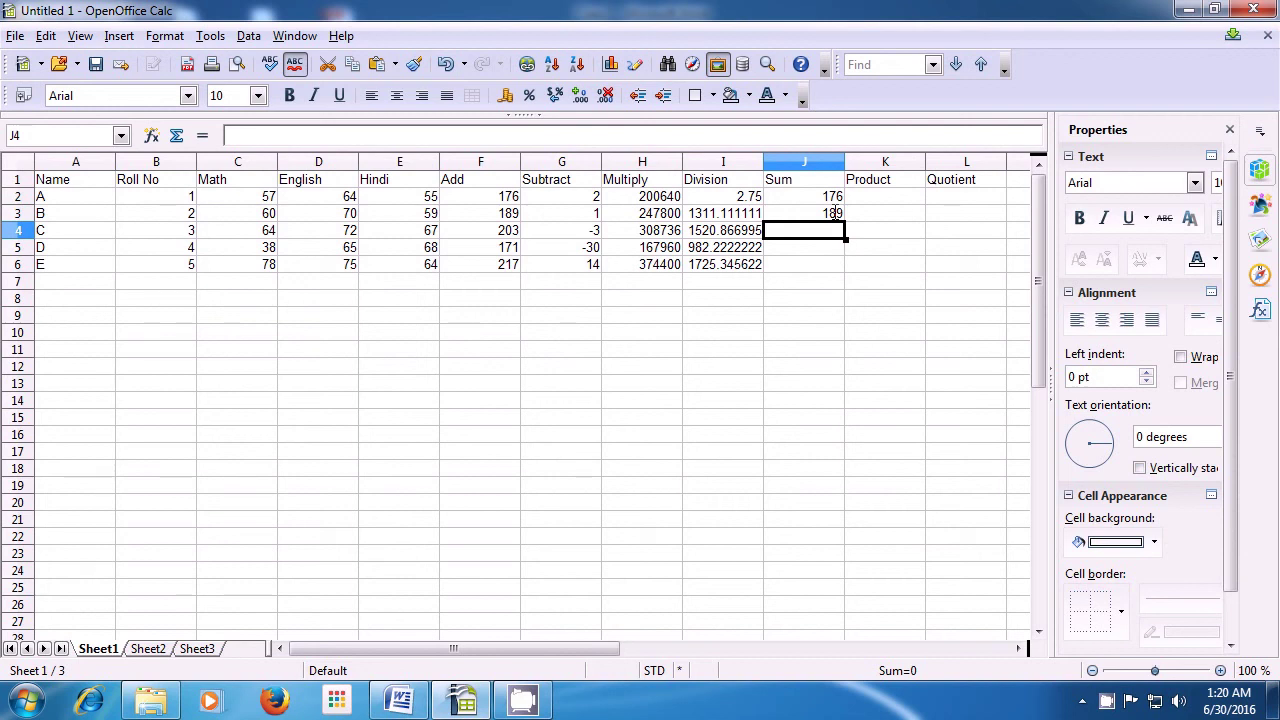
# Step: Enter the formula =sum(C4:E4) in J4 for student C and fill it down through J6
pyautogui.write('=sum')
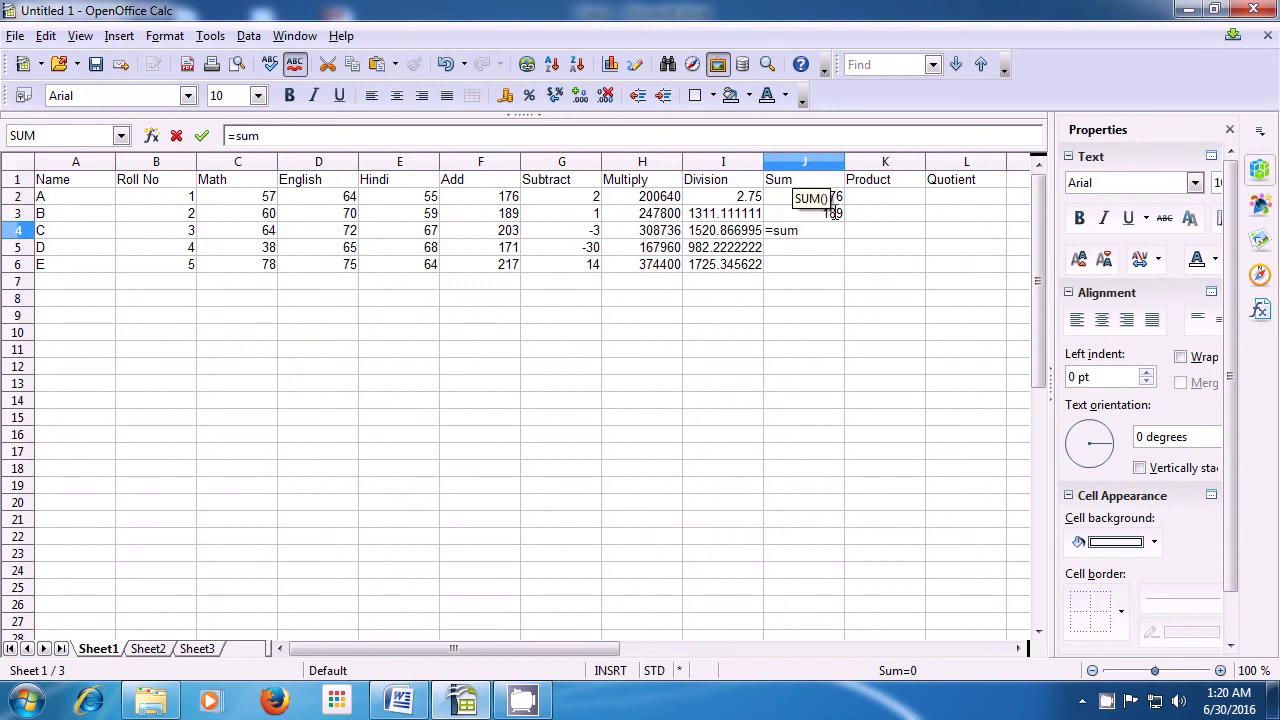
pyautogui.write('(')
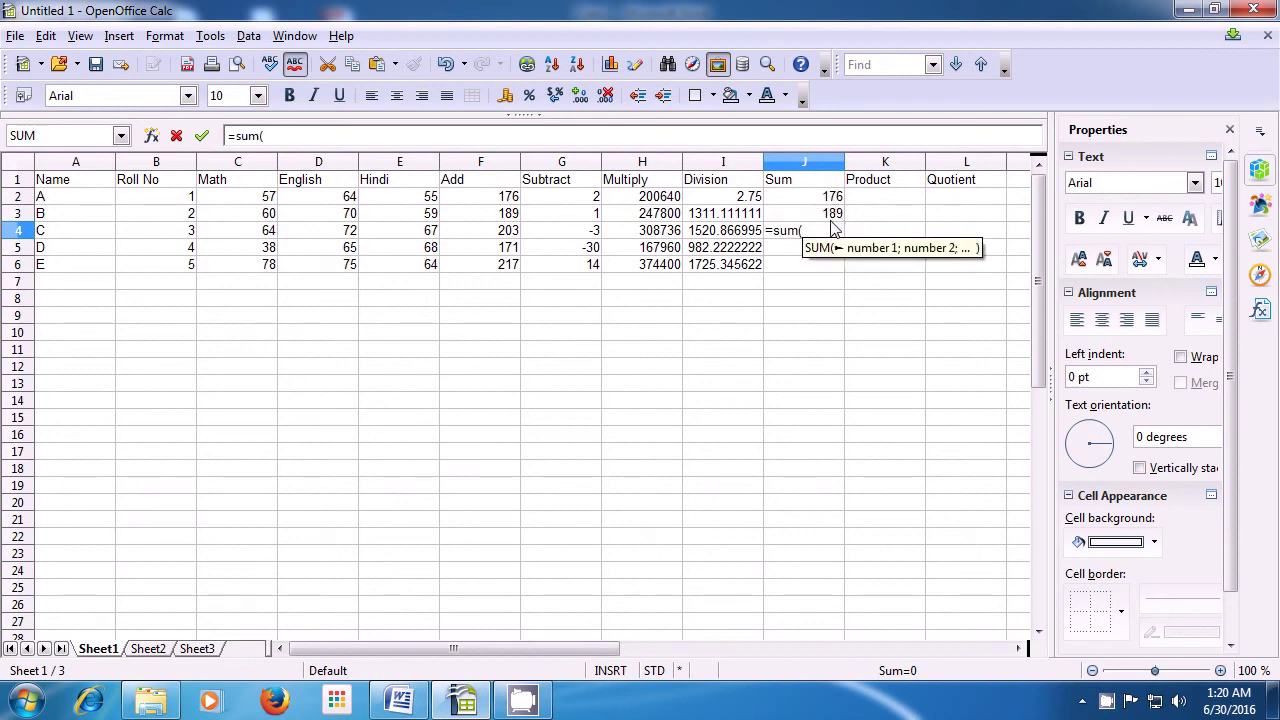
pyautogui.click(240, 238)
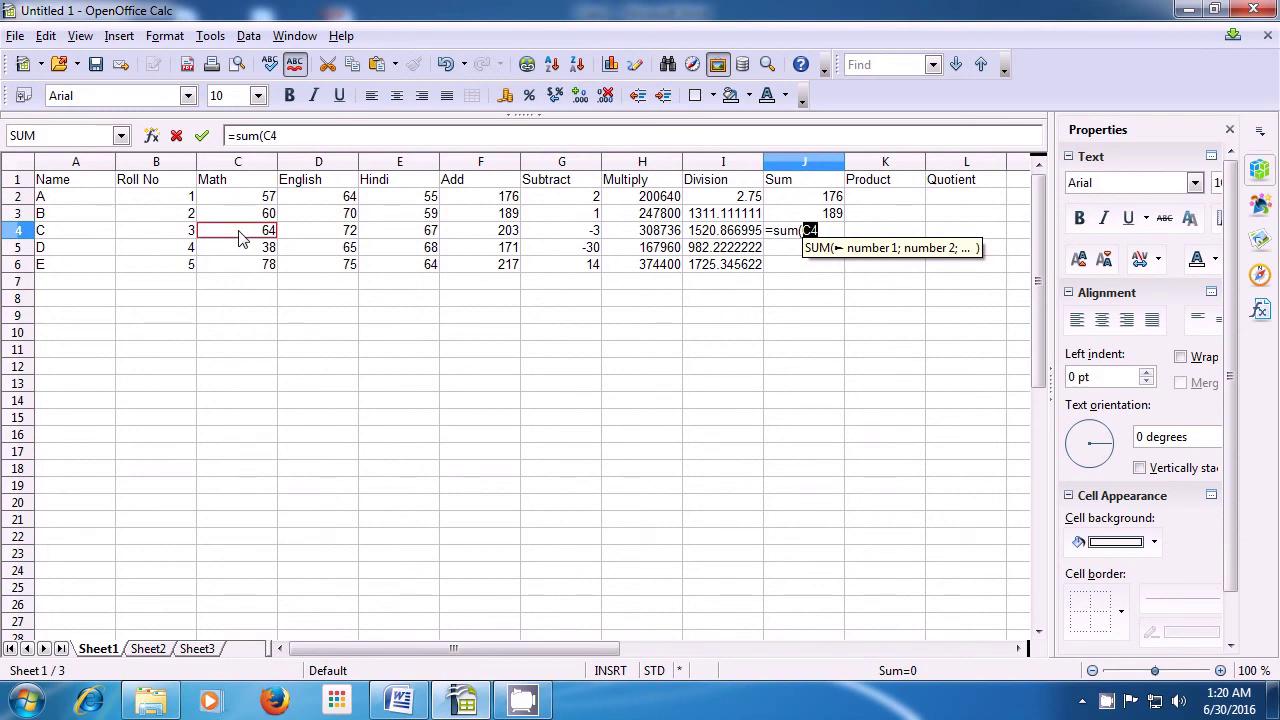
pyautogui.moveTo(240, 238); pyautogui.dragTo(400, 234)
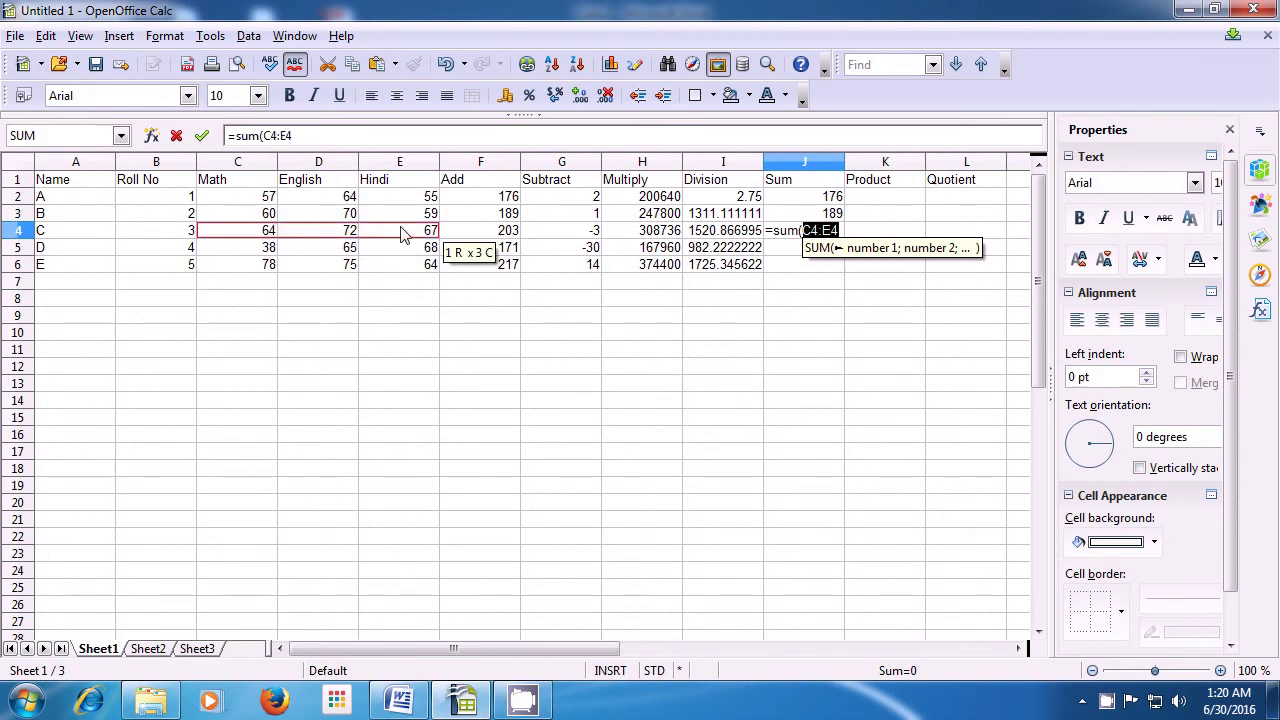
pyautogui.write(')')
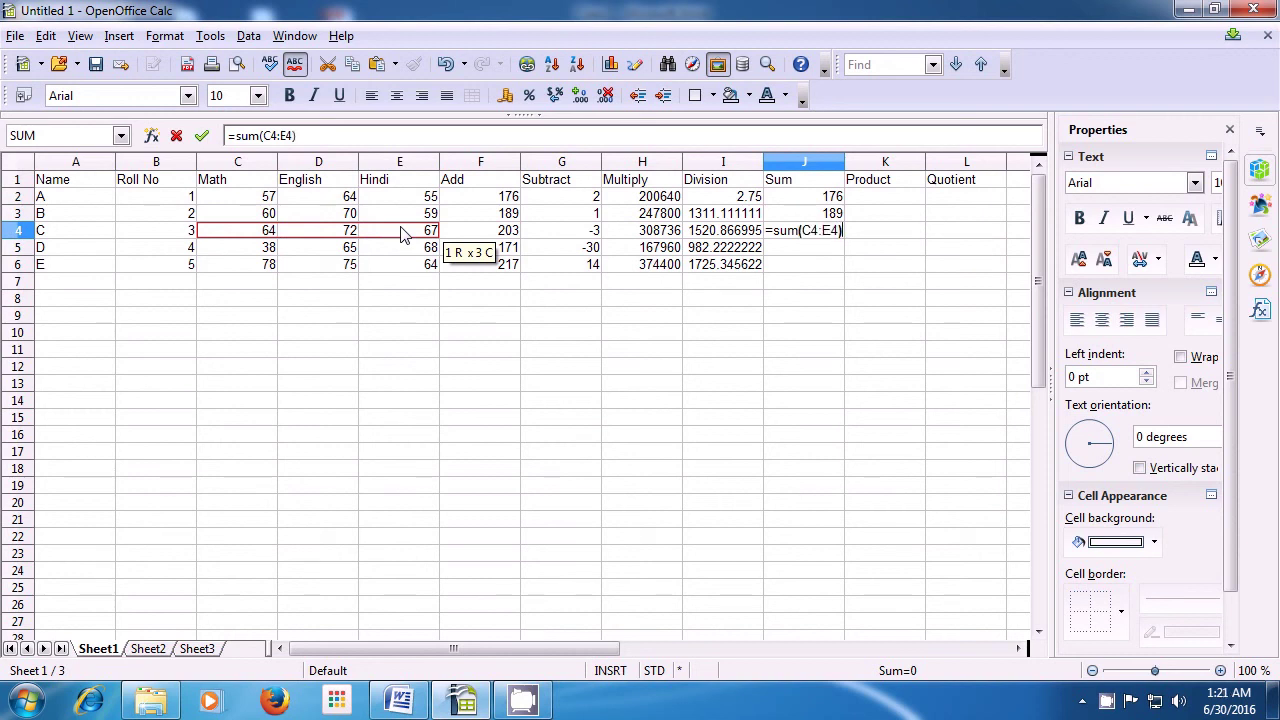
pyautogui.press('Return')
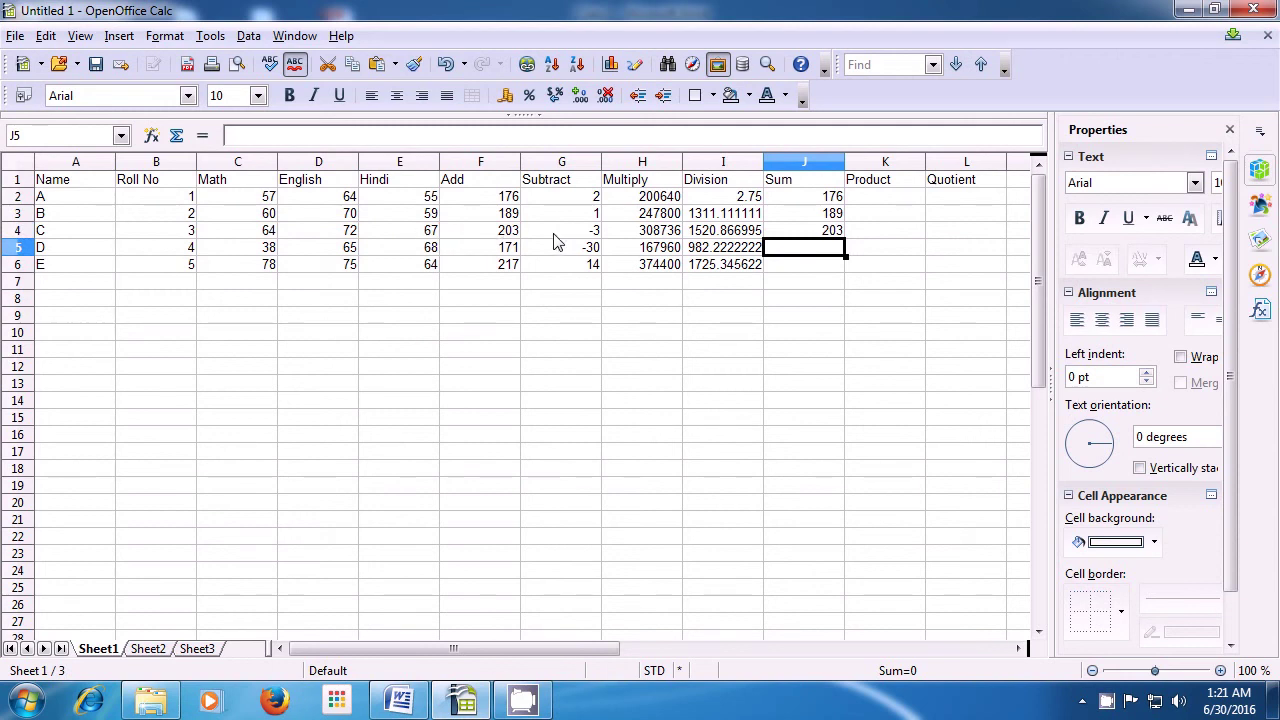
pyautogui.click(831, 231)
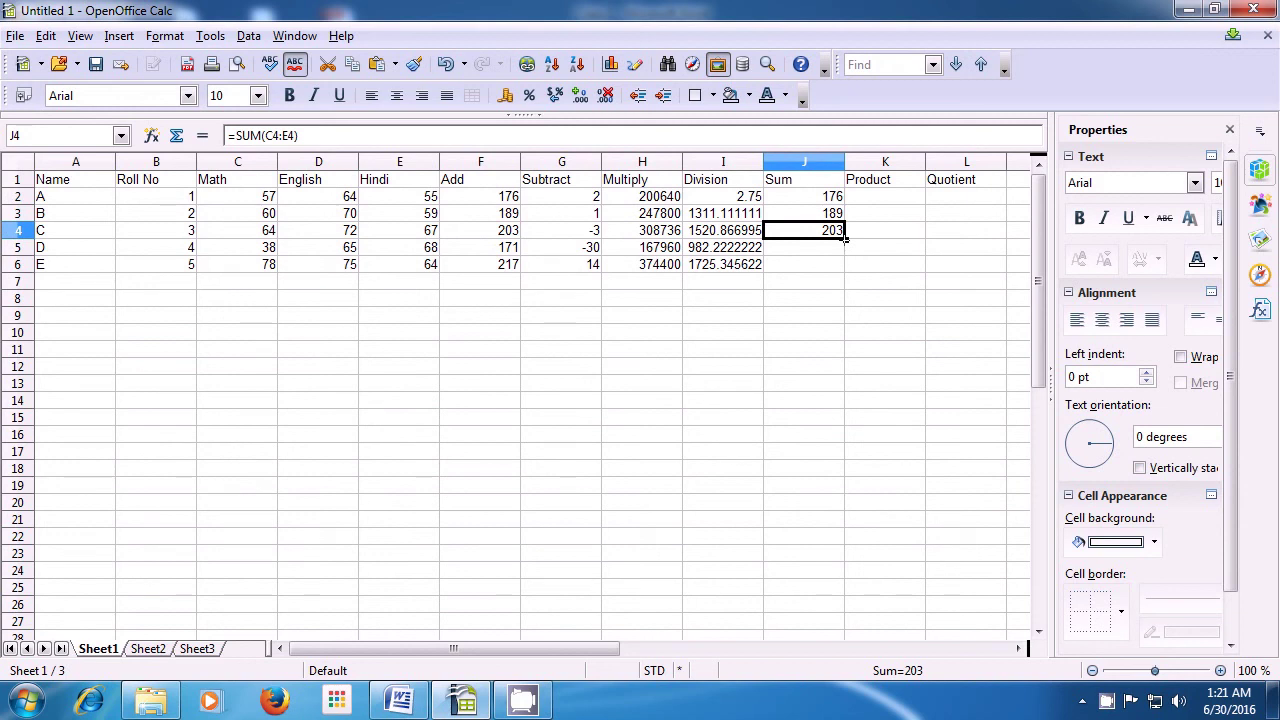
pyautogui.moveTo(845, 238); pyautogui.dragTo(845, 270)
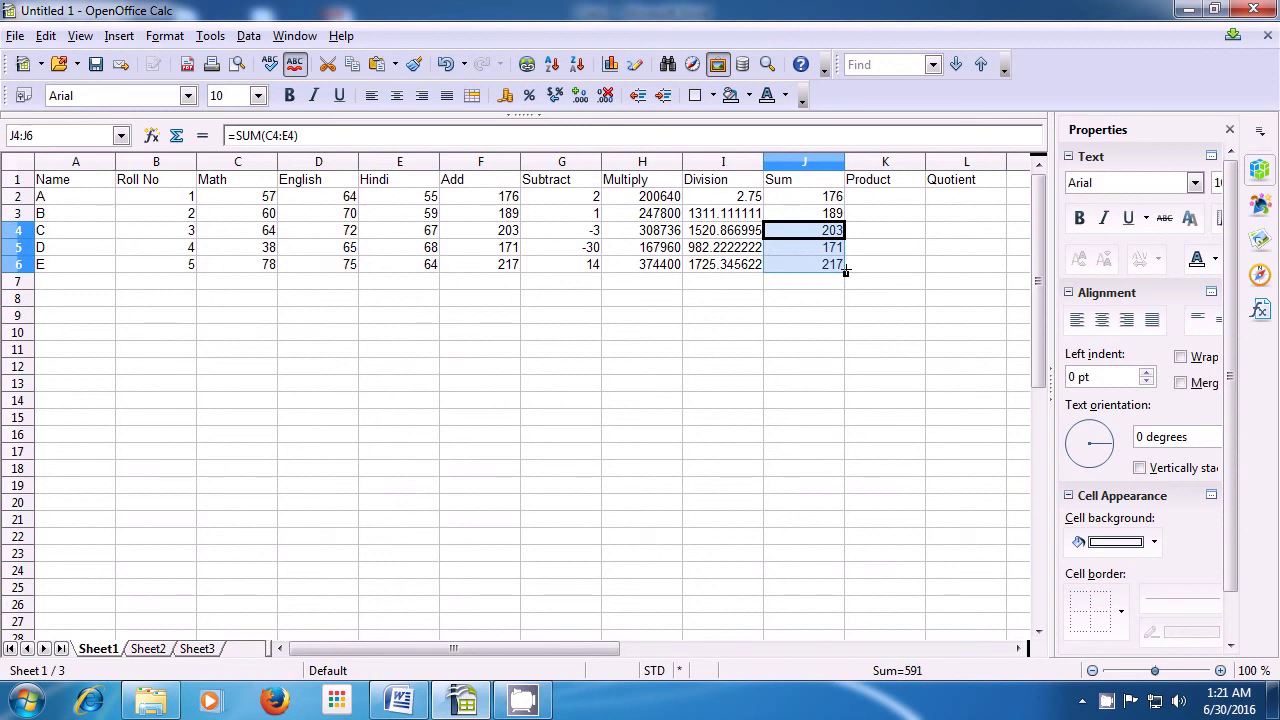
# Step: Enter the formula =sum(F2:F6) in F7 to total the Add column for all students
pyautogui.click(490, 284)
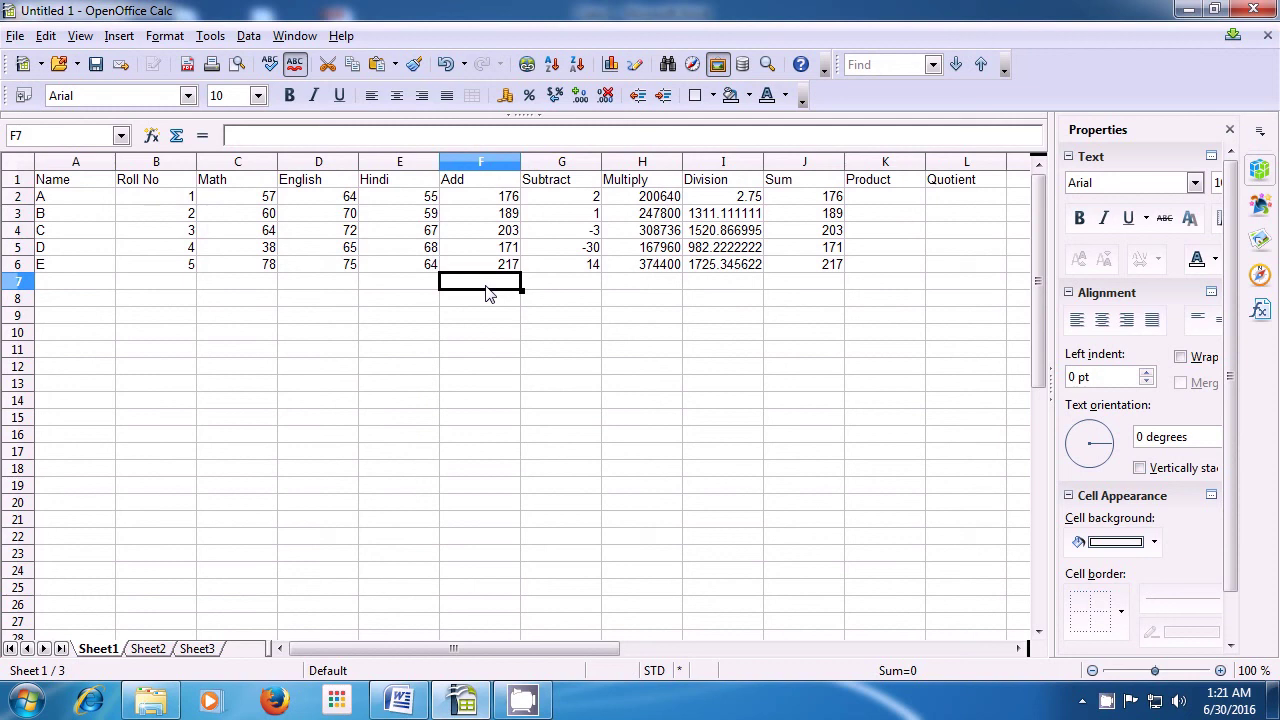
pyautogui.write('=')
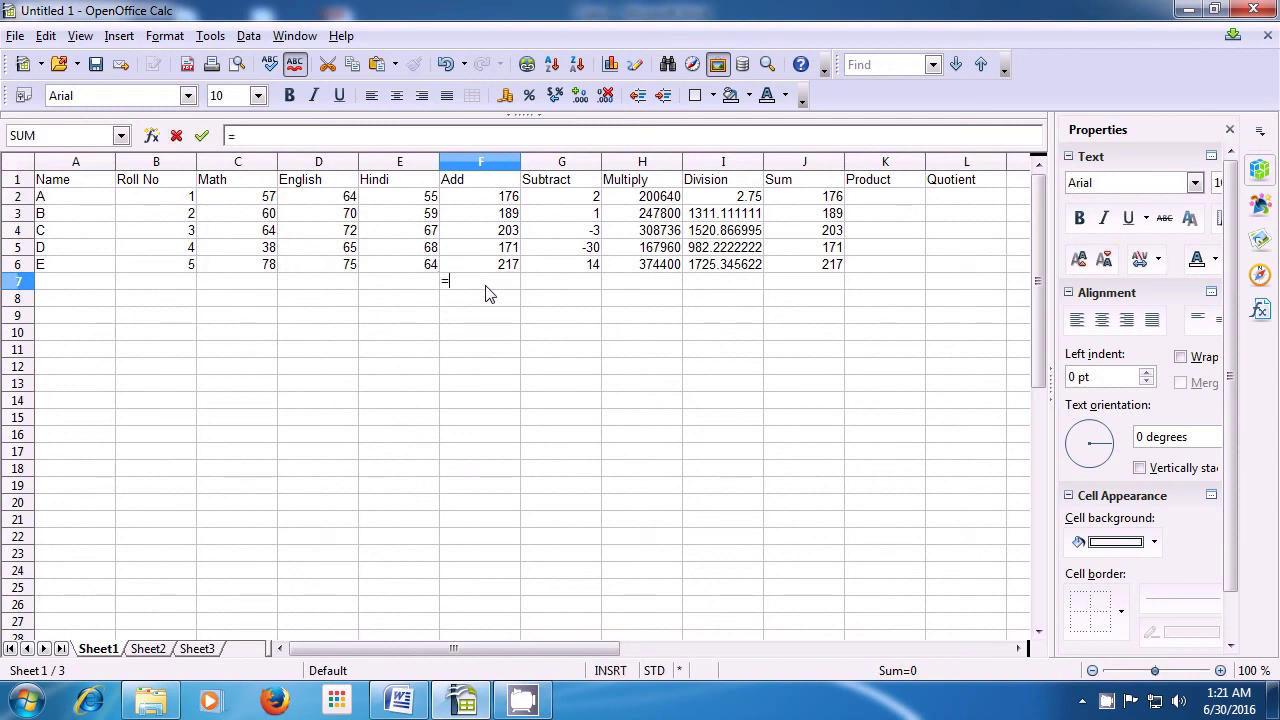
pyautogui.write('sum')
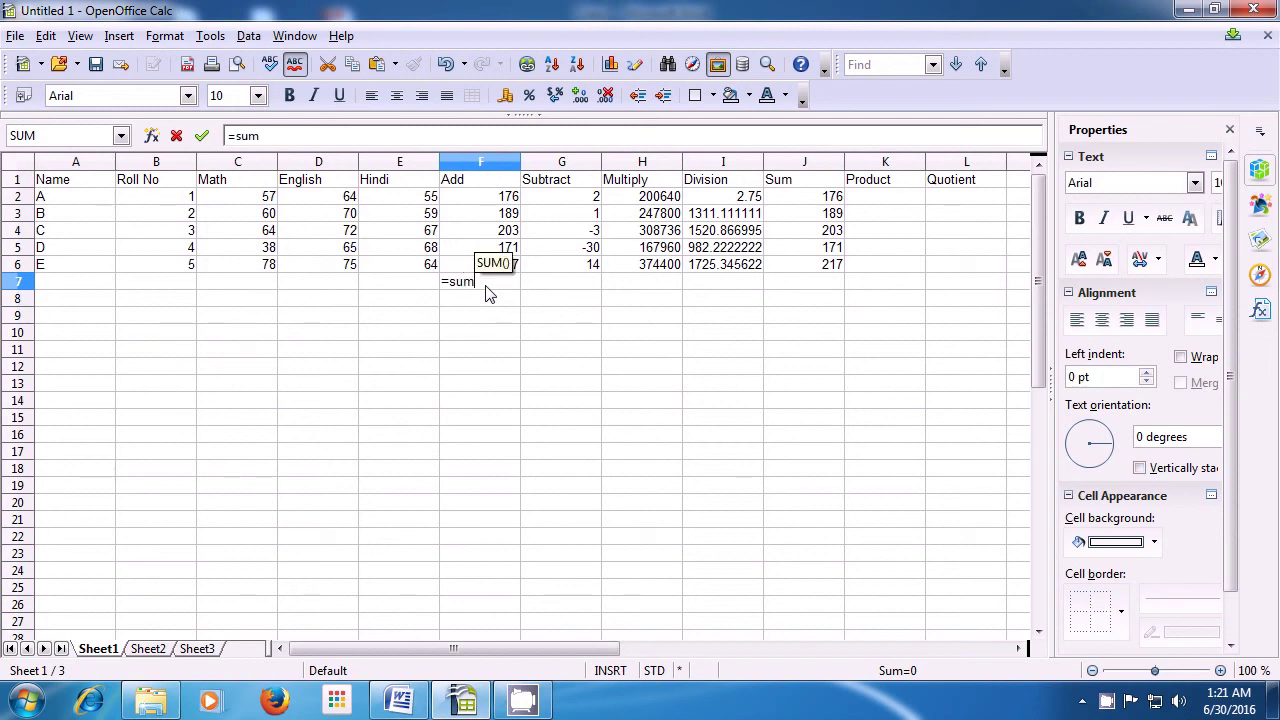
pyautogui.write('(')
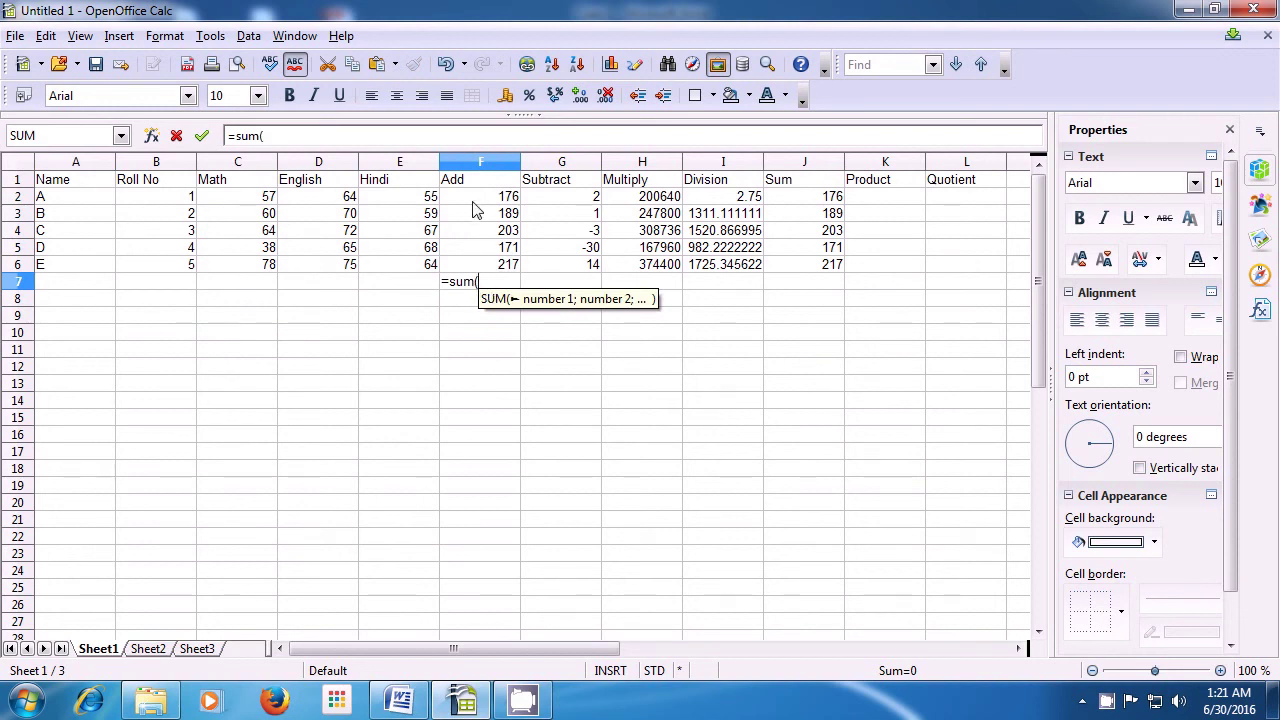
pyautogui.moveTo(478, 198); pyautogui.dragTo(479, 265)
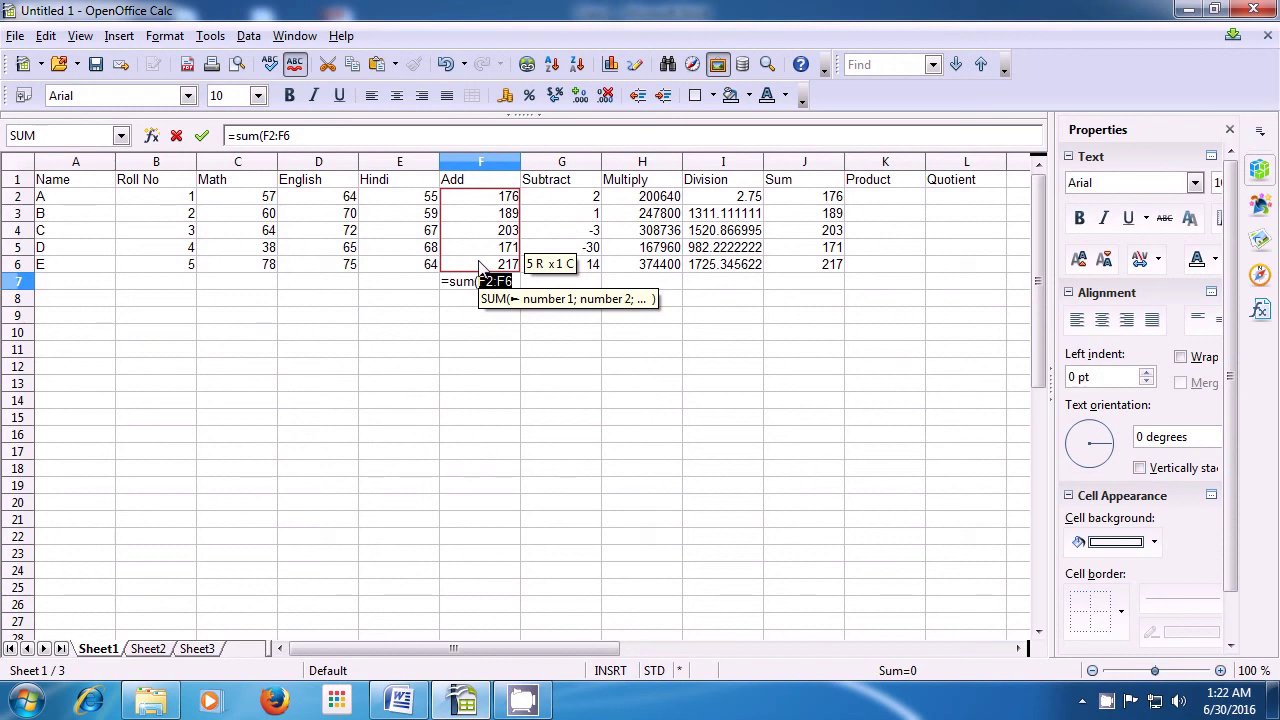
pyautogui.write(')')
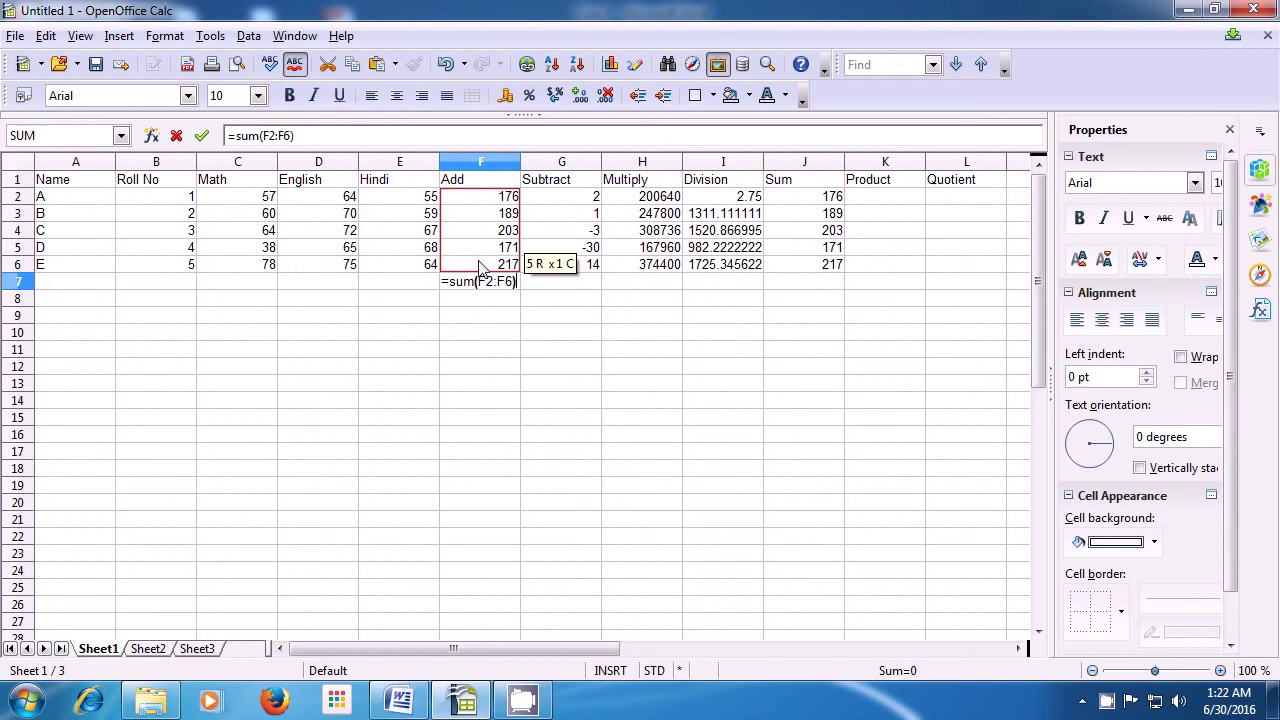
pyautogui.press('Return')
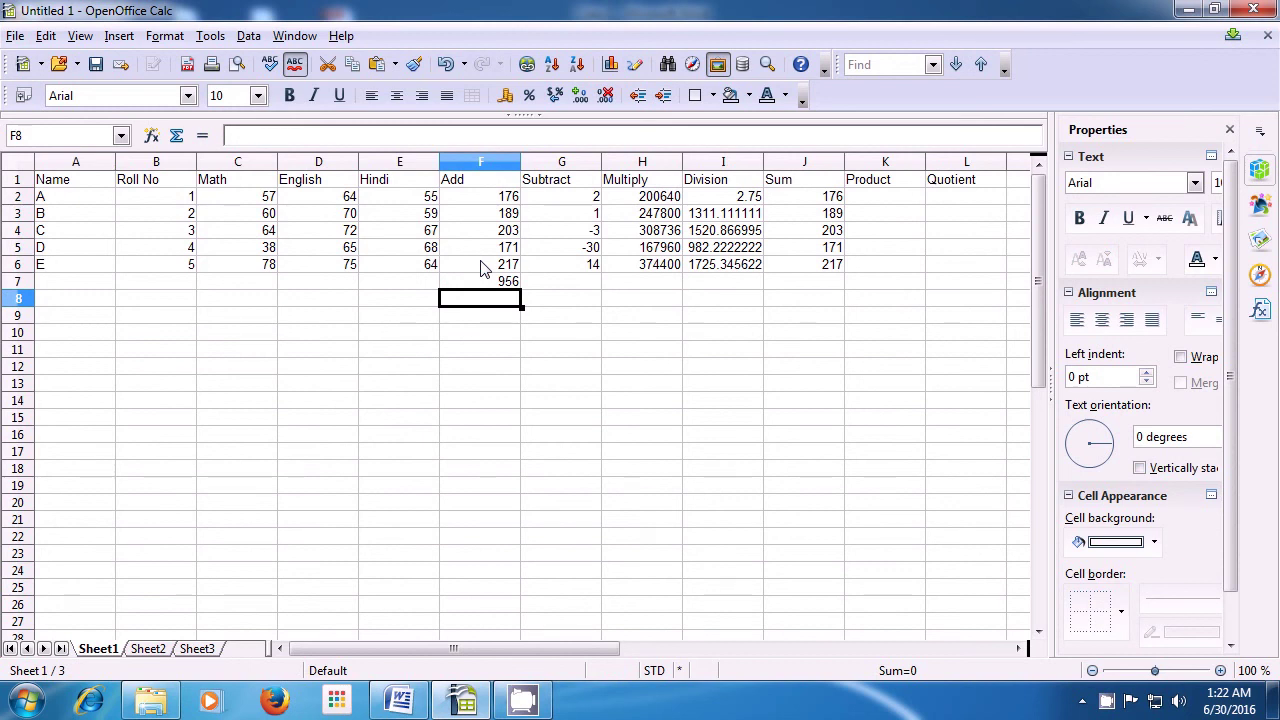
# Step: Enter the formula =product(C2;E2) in K2 to multiply student A's Math and Hindi marks
pyautogui.click(893, 202)
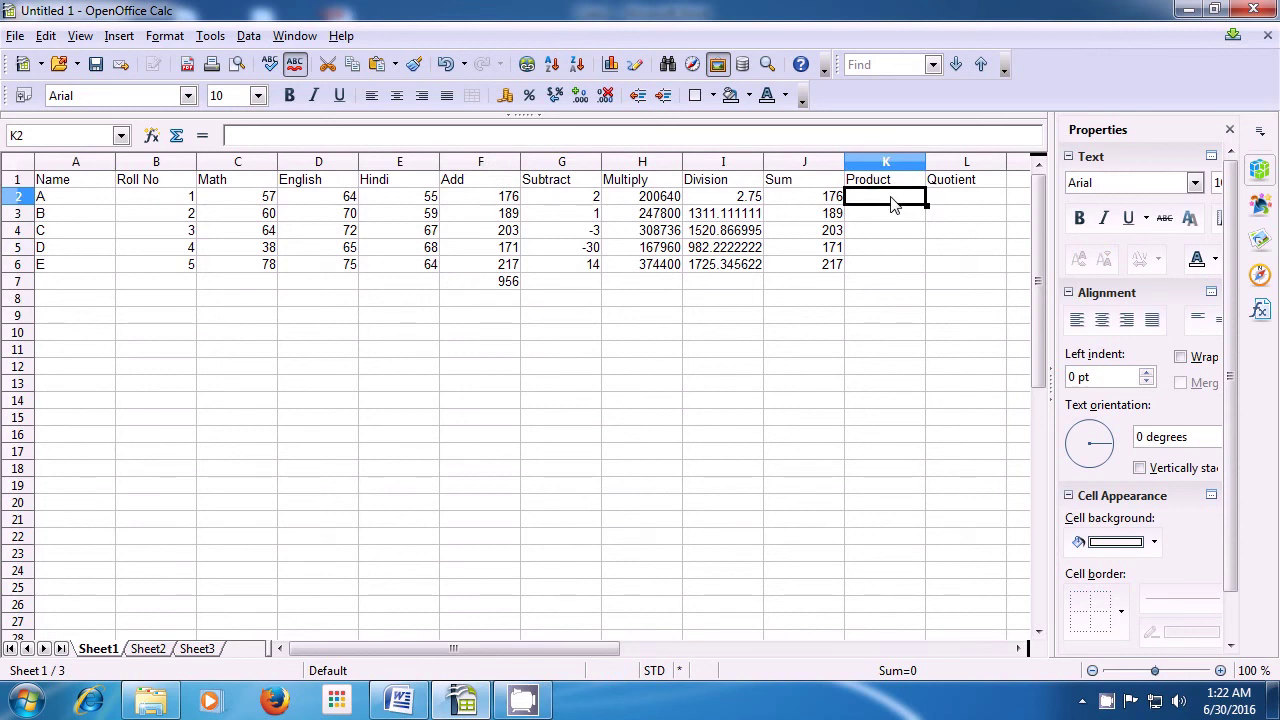
pyautogui.write('=')
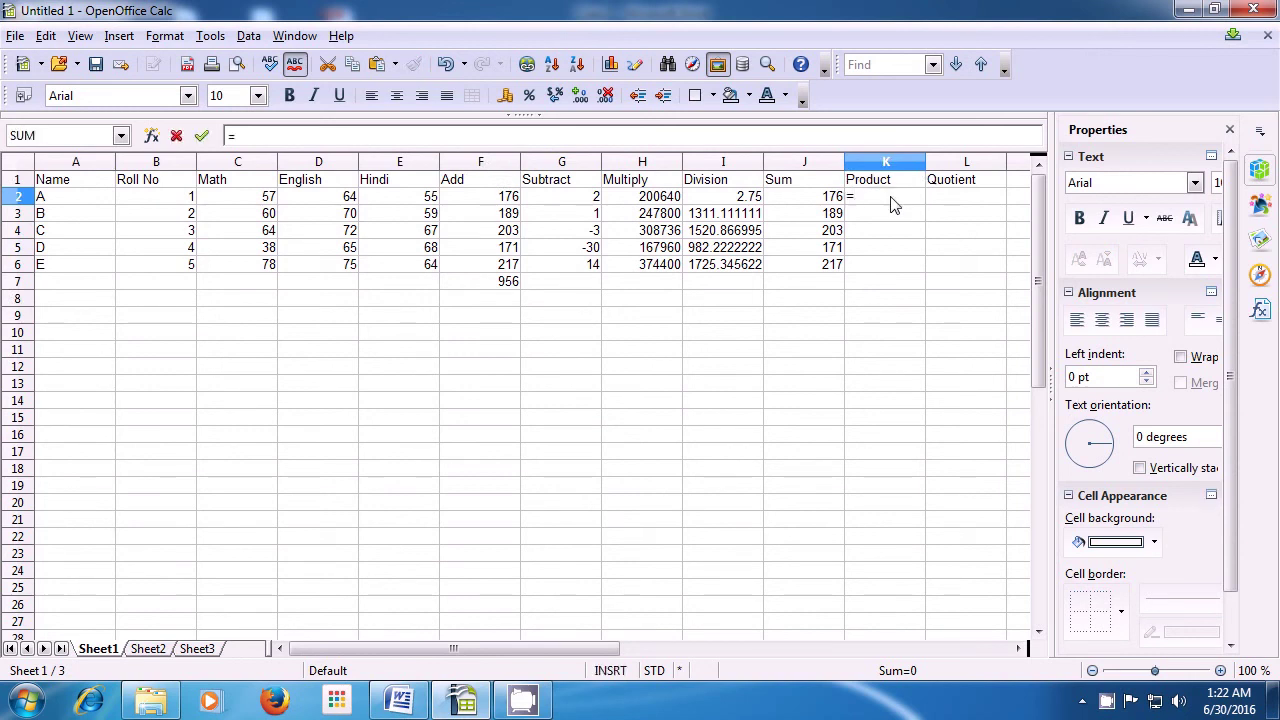
pyautogui.write('produc')
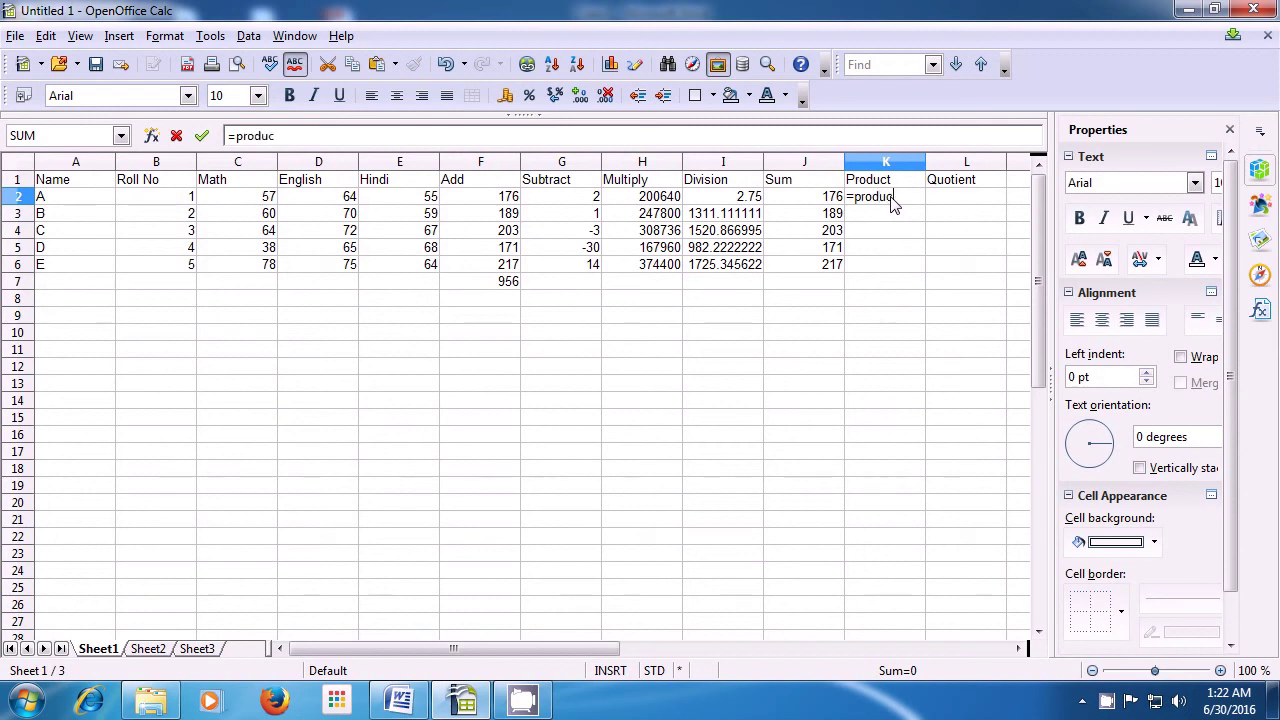
pyautogui.write('t(')
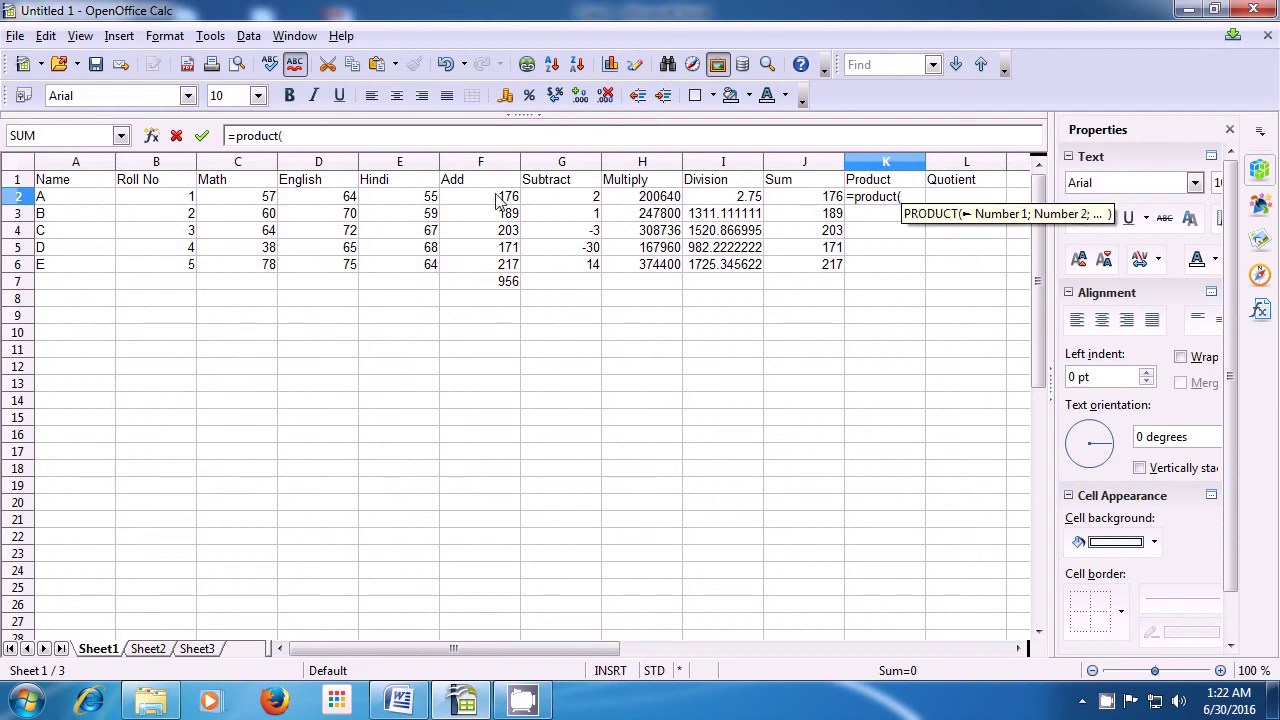
pyautogui.click(250, 203)
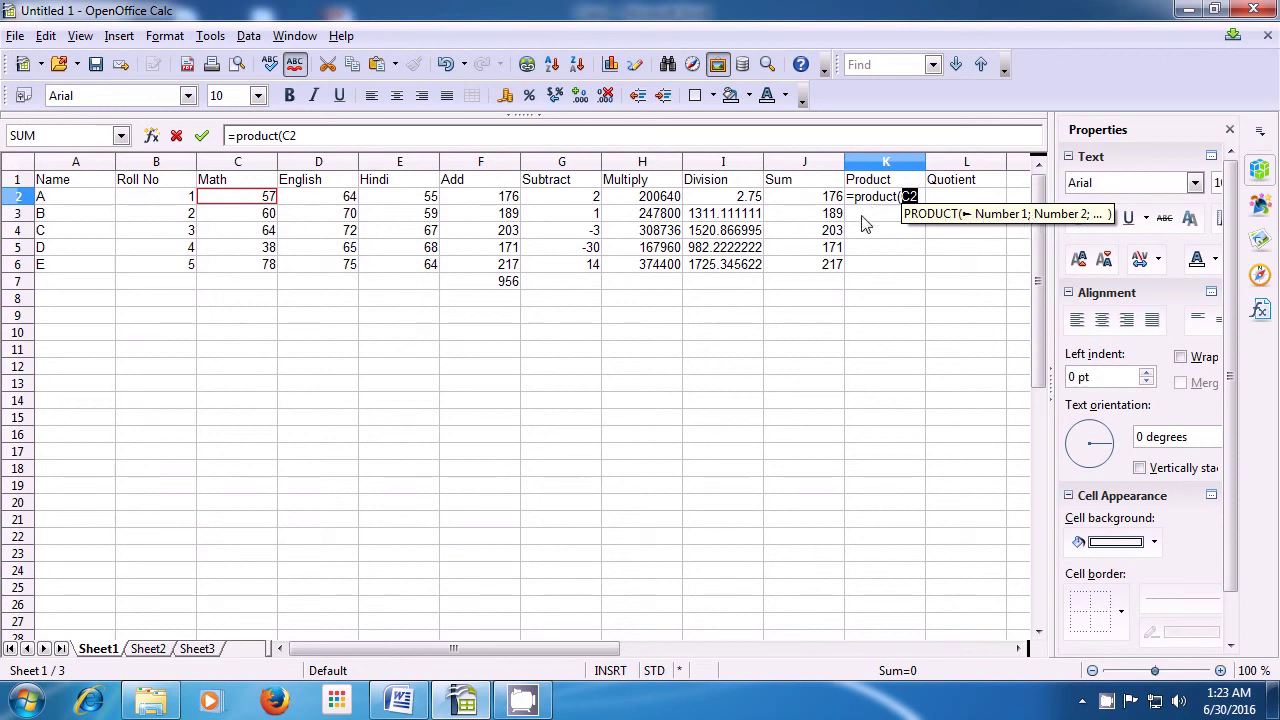
pyautogui.write(';')
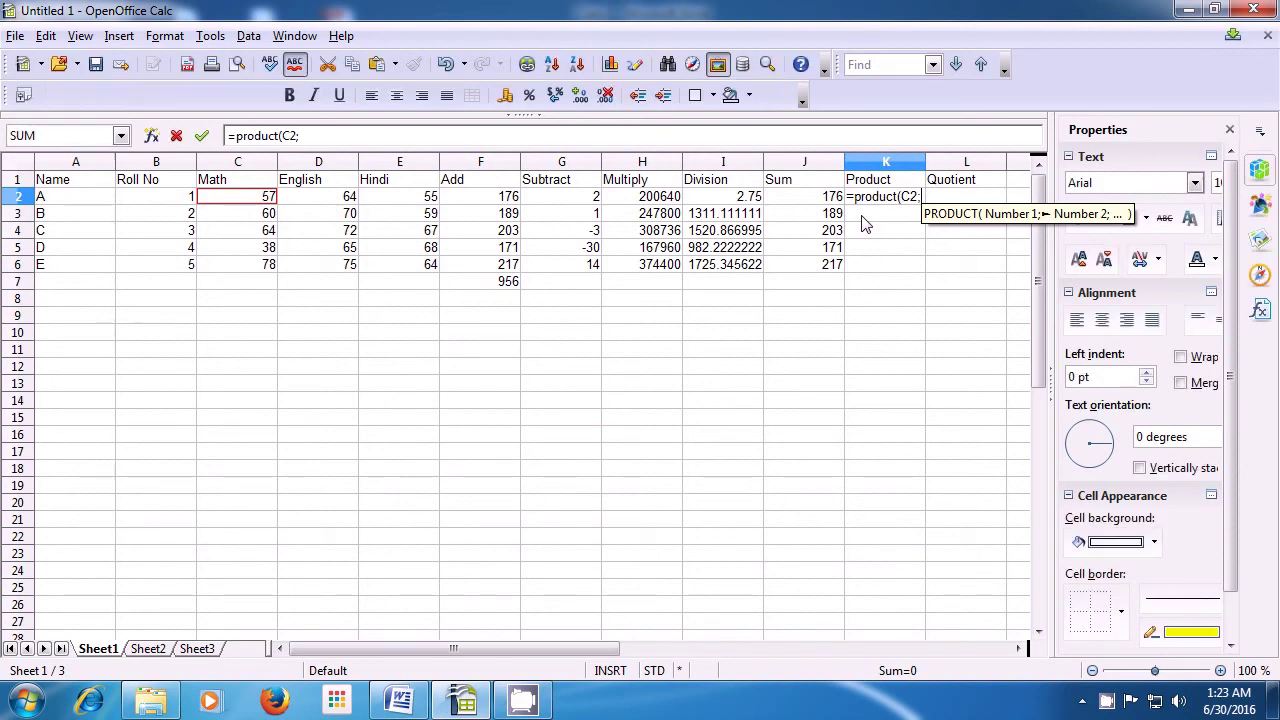
pyautogui.click(403, 200)
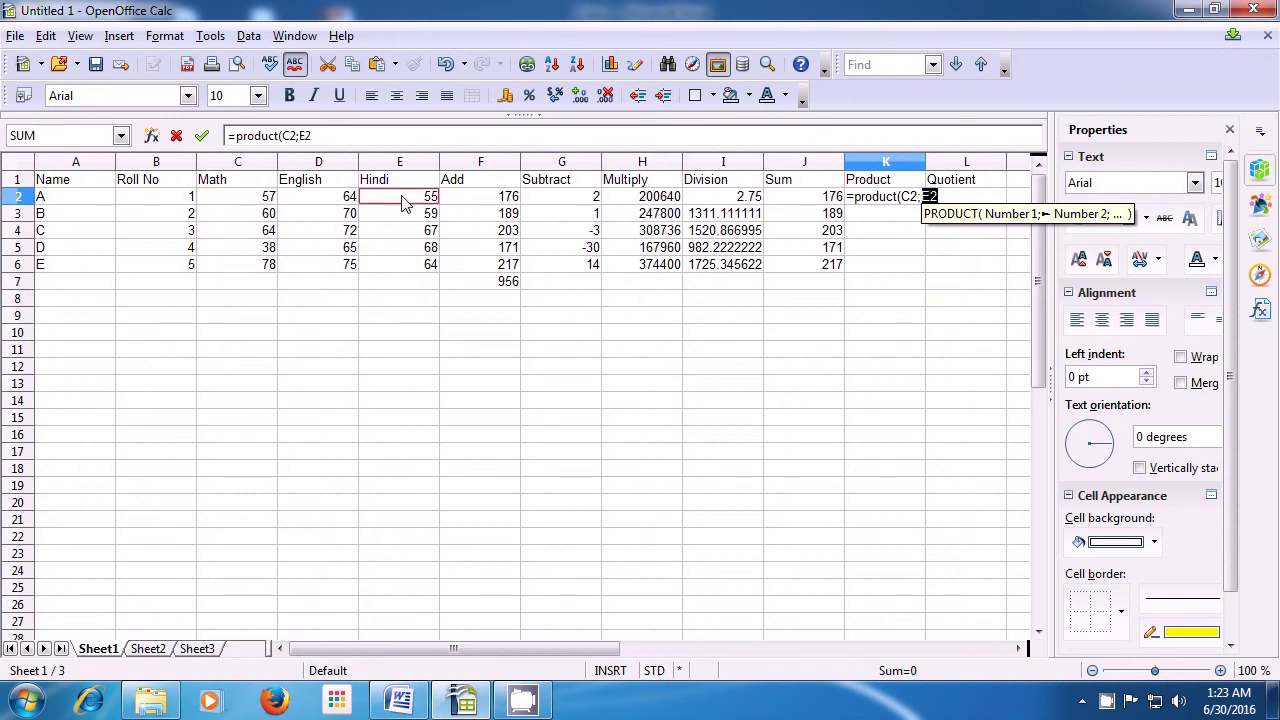
pyautogui.write(')')
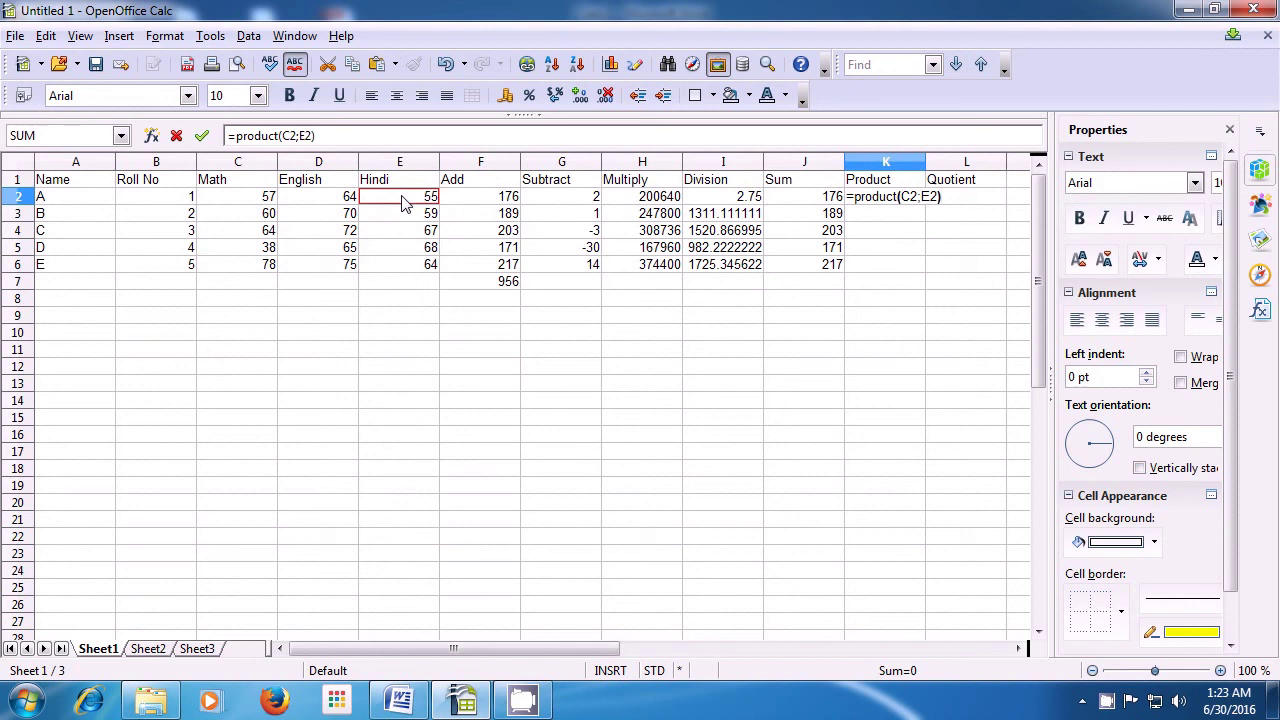
pyautogui.press('Return')
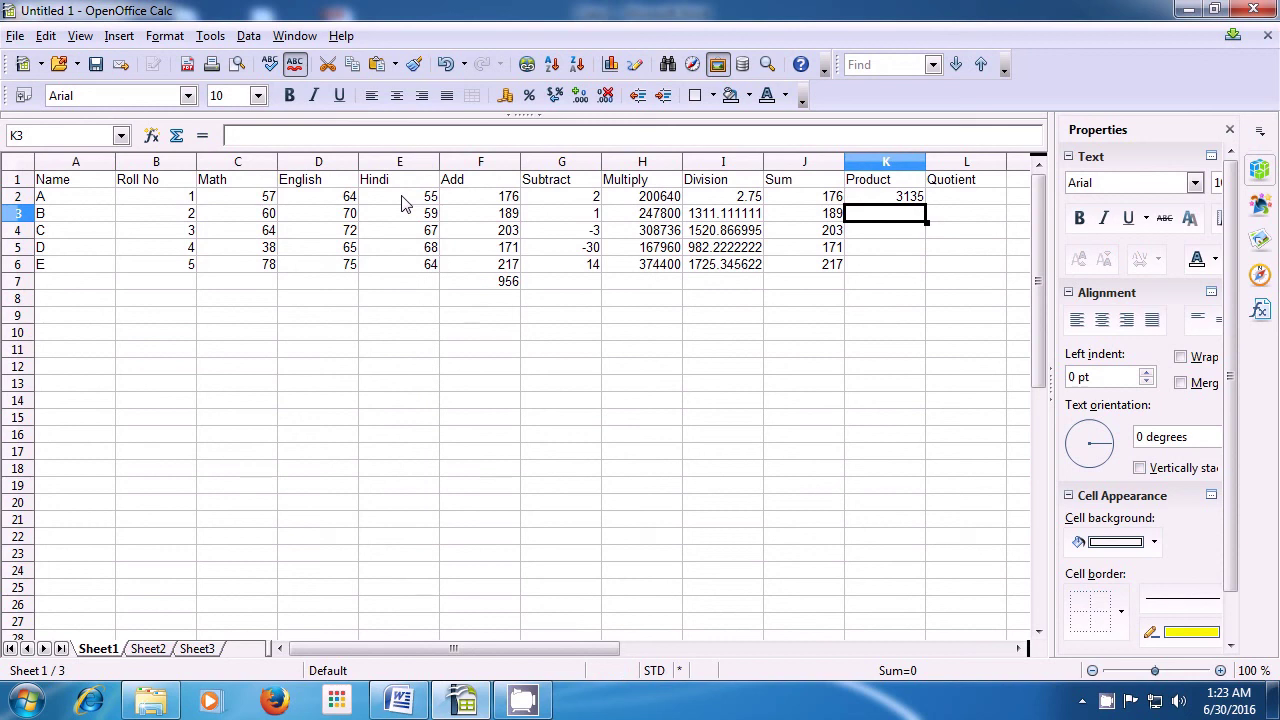
# Step: Enter the formula =product(C3;E3) in K3 to multiply student B's Math and Hindi marks
pyautogui.write('=product')
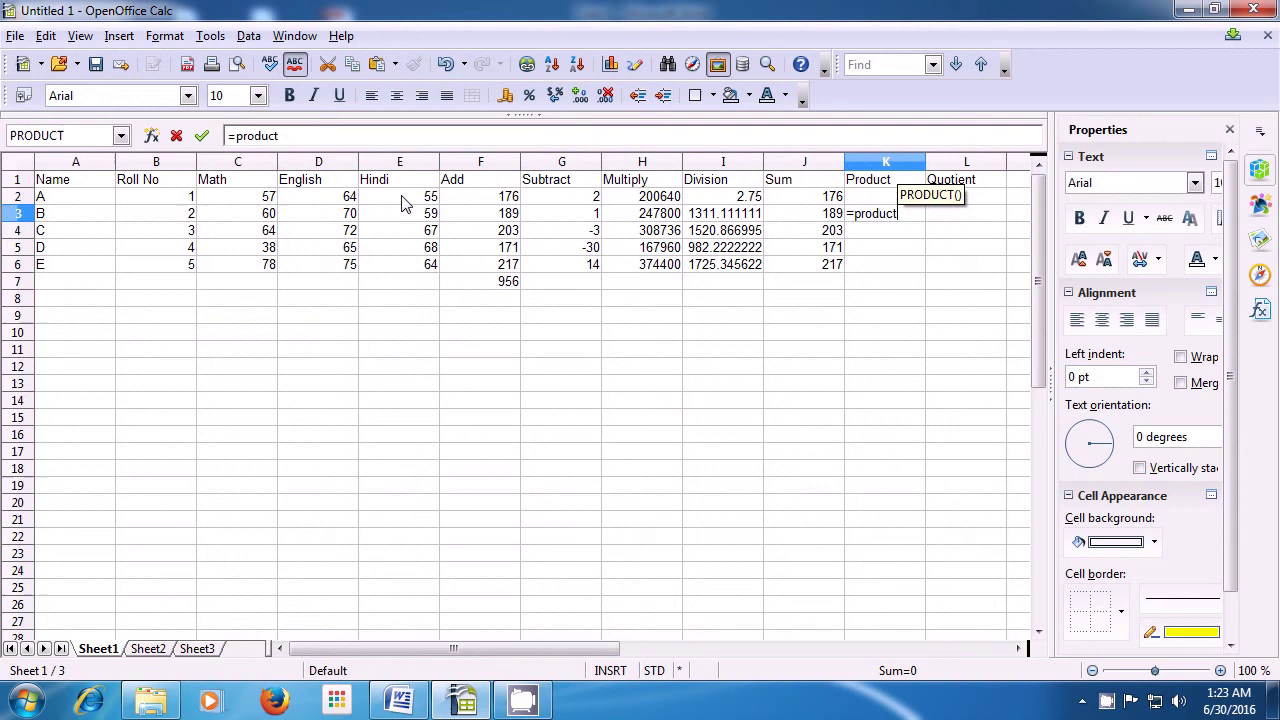
pyautogui.write('(')
pyautogui.press('Left')
pyautogui.press('Left')
pyautogui.press('Left')
pyautogui.press('Left')
pyautogui.press('Left')
pyautogui.press('Left')
pyautogui.press('Left')
pyautogui.press('Left')
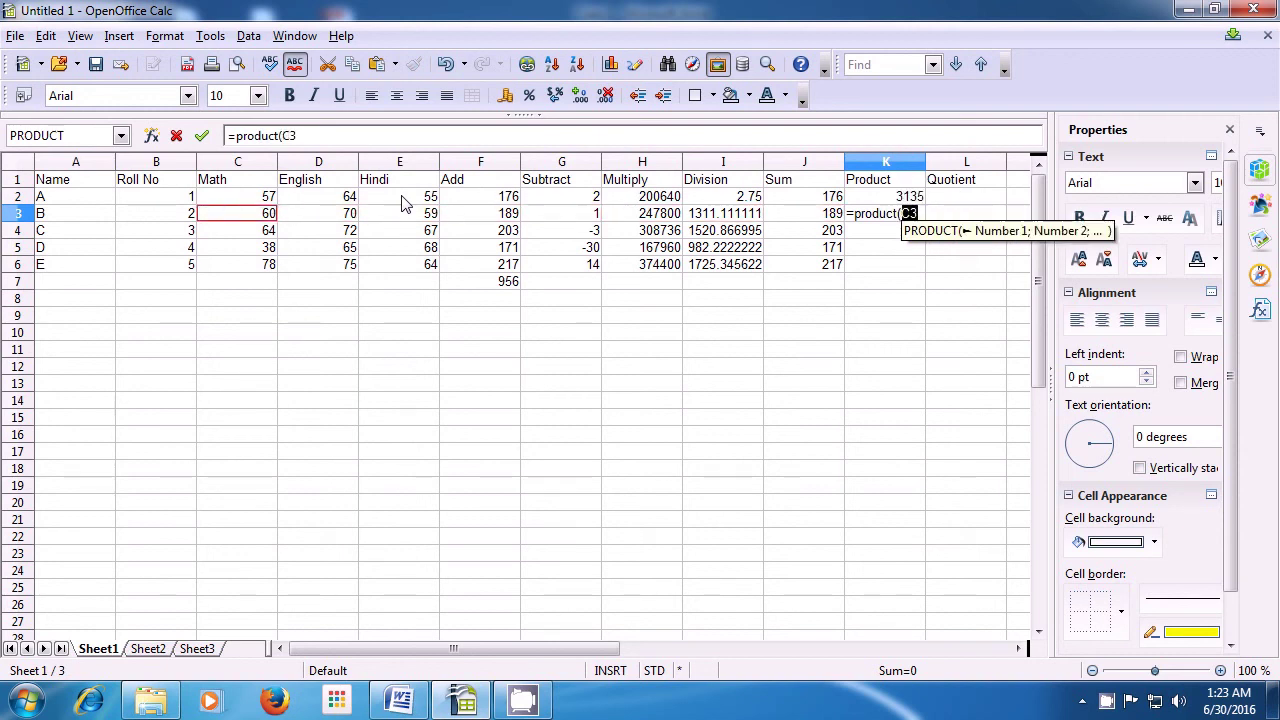
pyautogui.write(';')
pyautogui.press('Right')
pyautogui.press('Right')
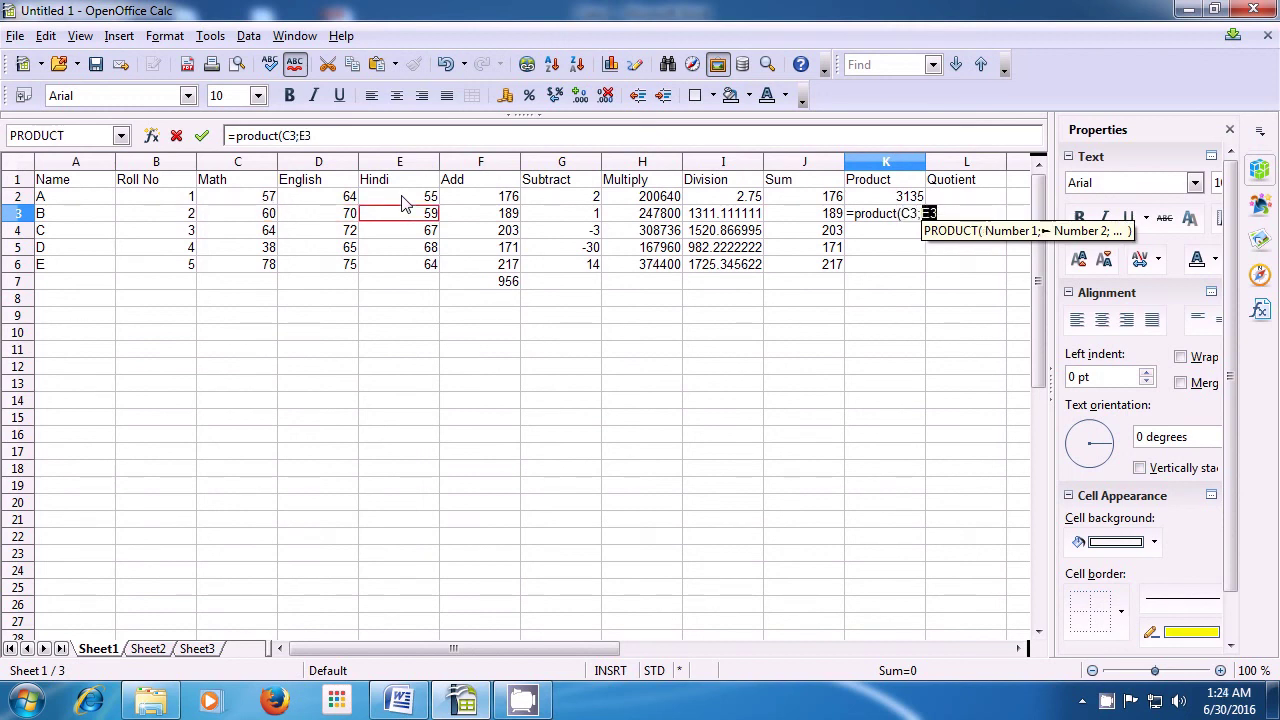
pyautogui.write(')')
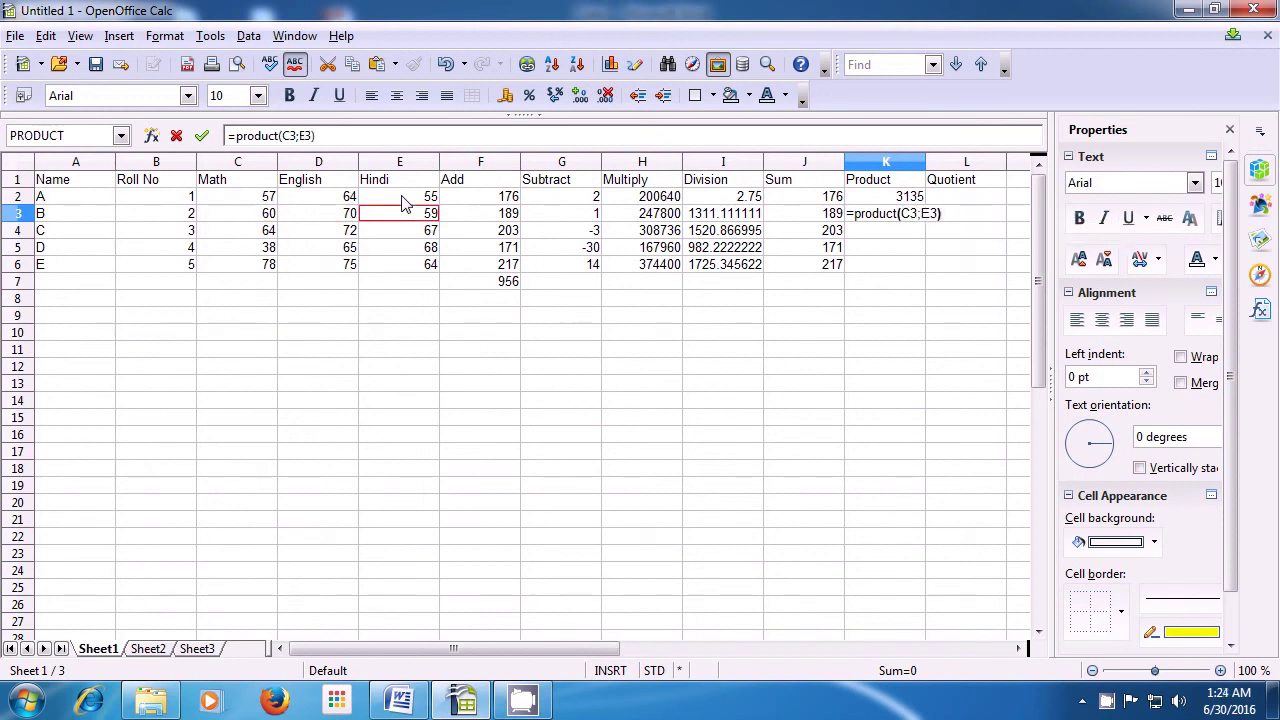
pyautogui.press('Return')
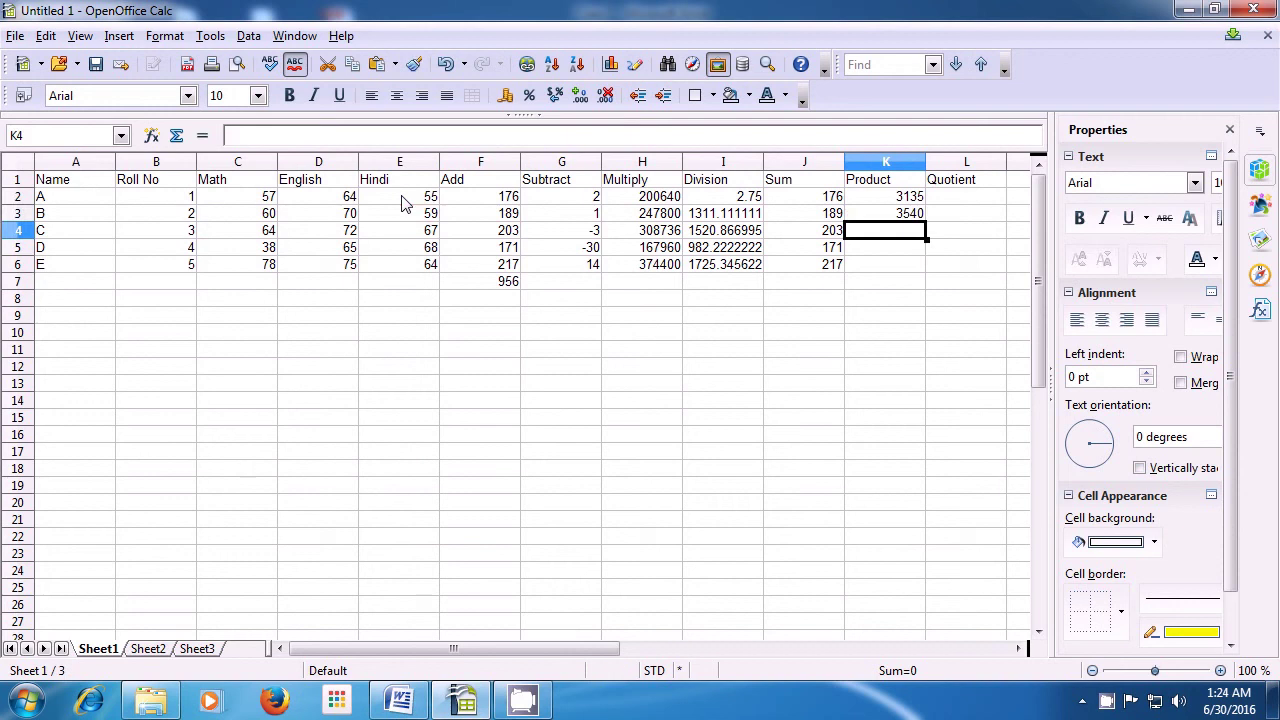
# Step: Enter the formula =product(C4:E4) in K4 for student C's three subject marks and fill it down through K6
pyautogui.write('=')
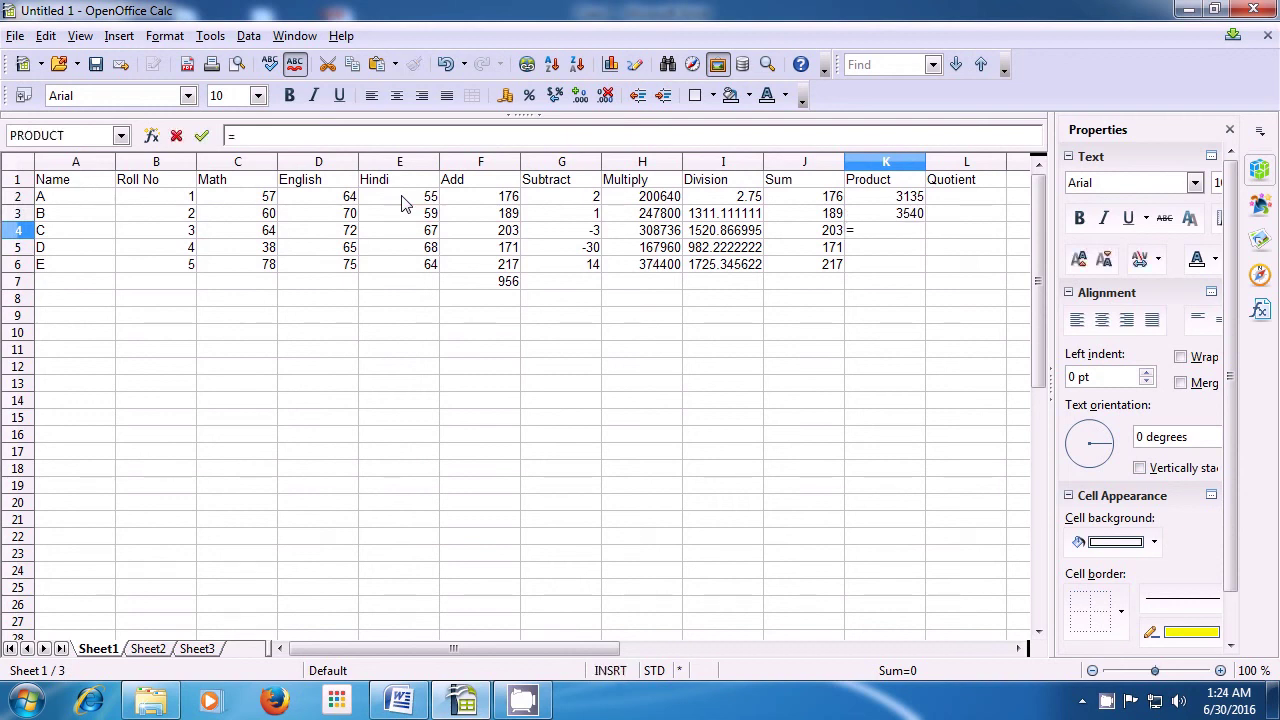
pyautogui.write('produ')
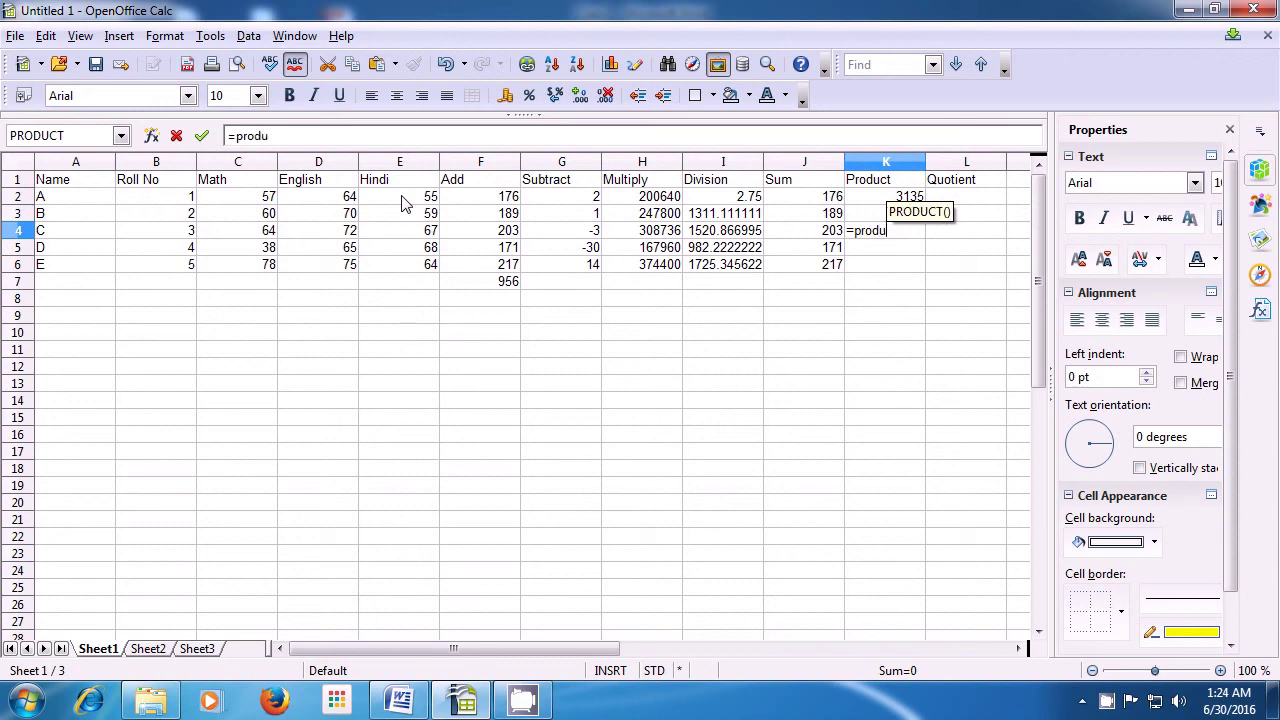
pyautogui.write('ct(')
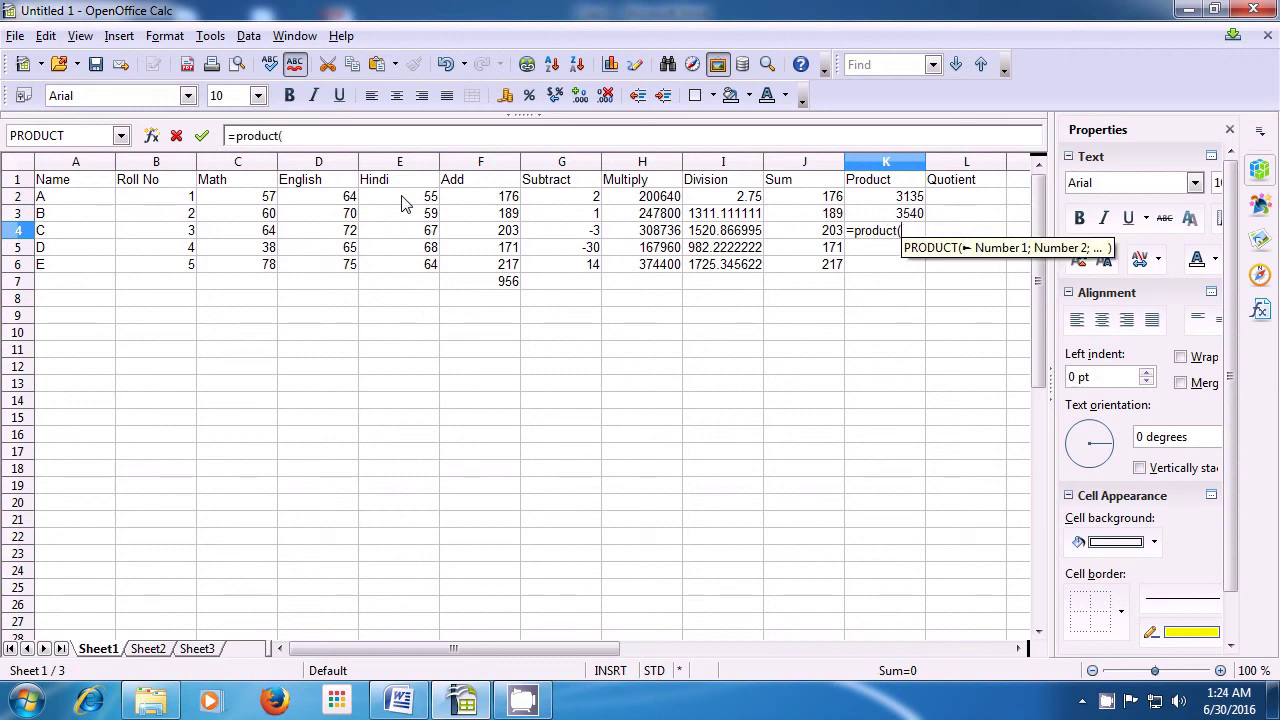
pyautogui.press('Left')
pyautogui.press('Left')
pyautogui.press('Left')
pyautogui.press('Left')
pyautogui.press('Left')
pyautogui.press('Left')
pyautogui.press('Left')
pyautogui.press('Left')
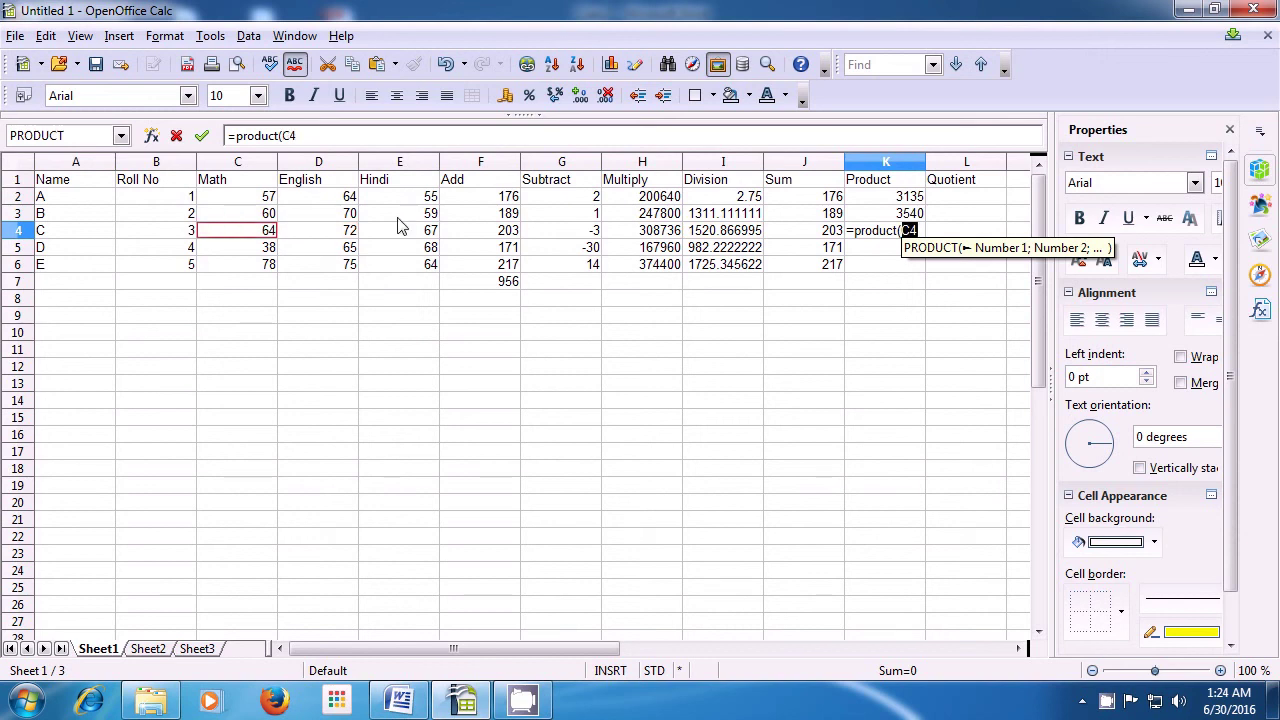
pyautogui.moveTo(261, 238); pyautogui.dragTo(393, 240)
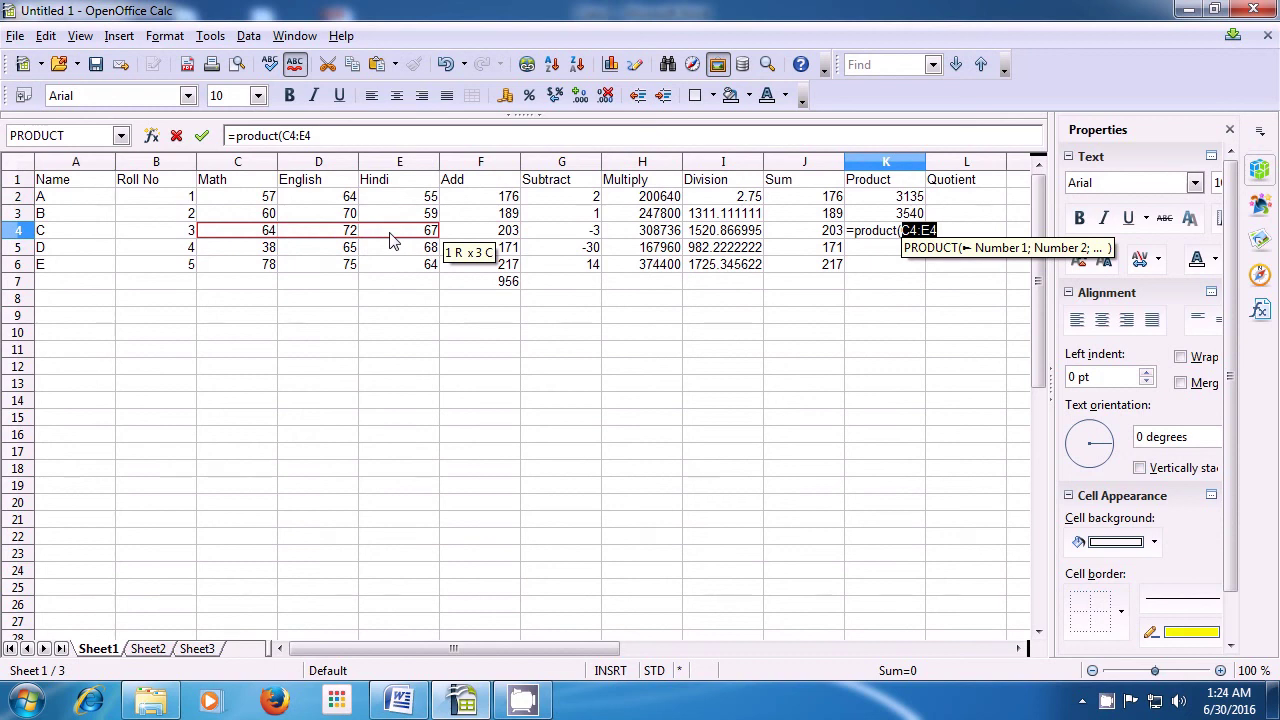
pyautogui.write(')')
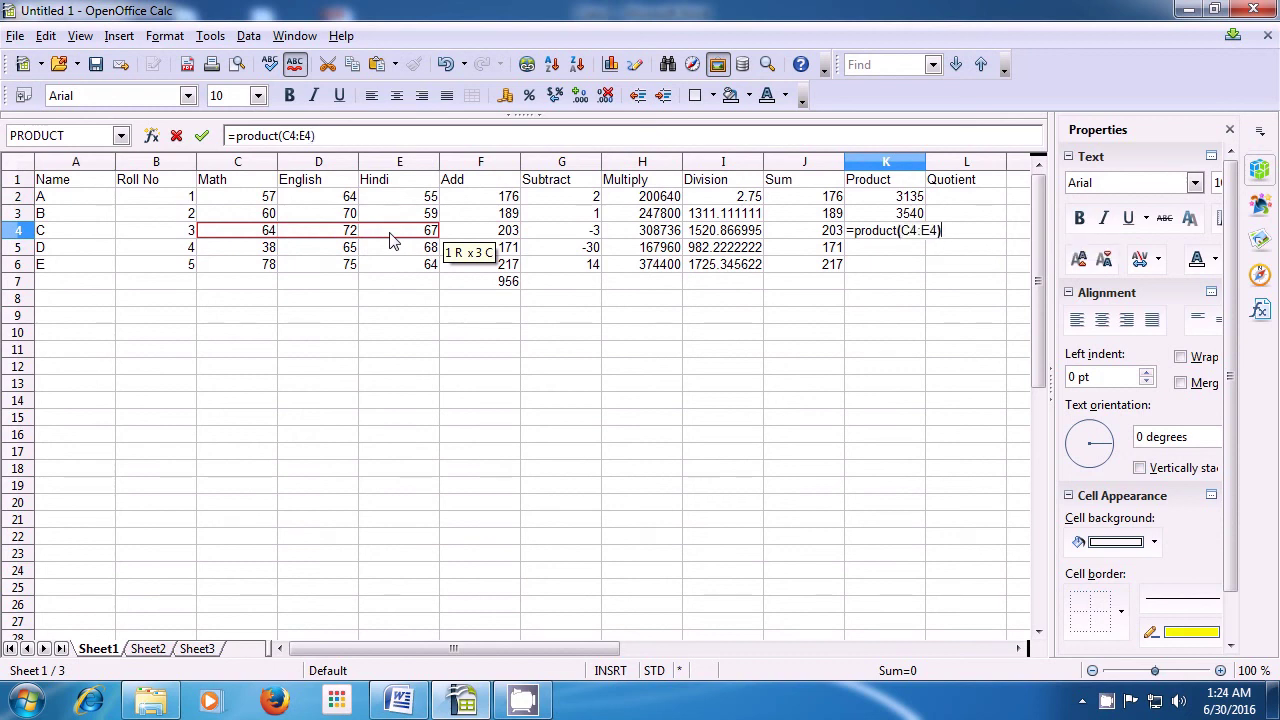
pyautogui.press('Return')
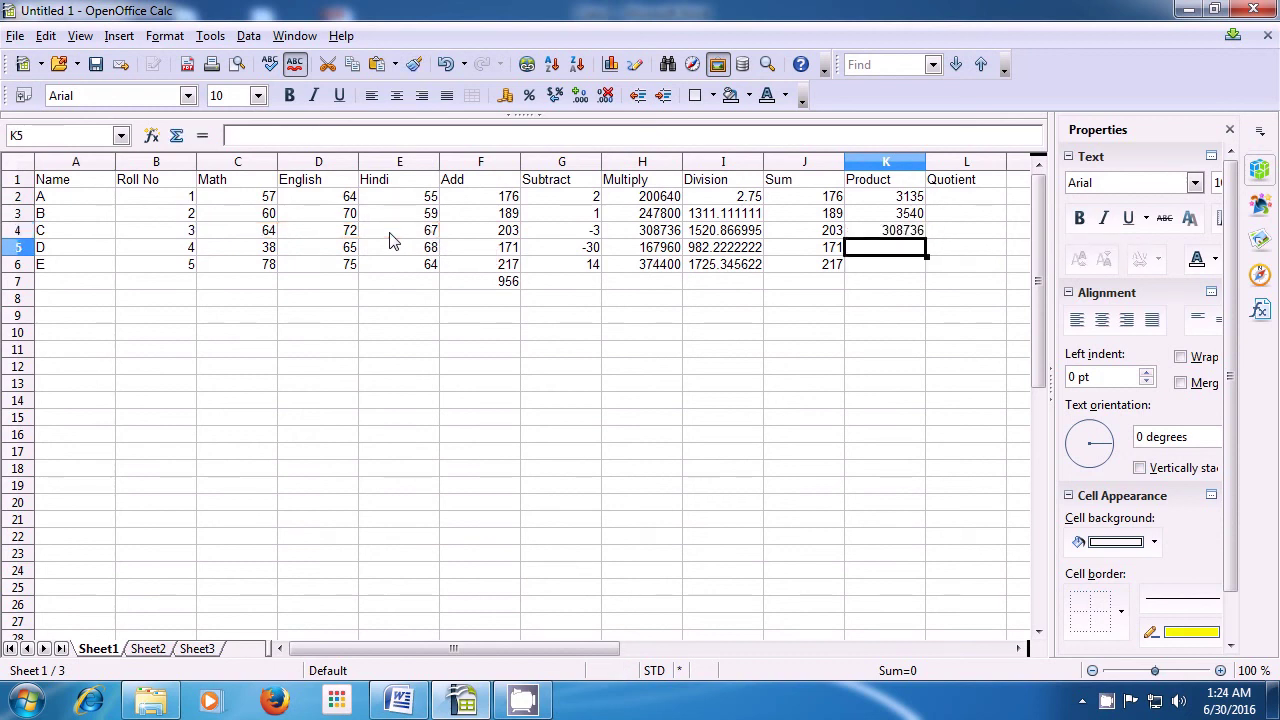
pyautogui.press('Up')
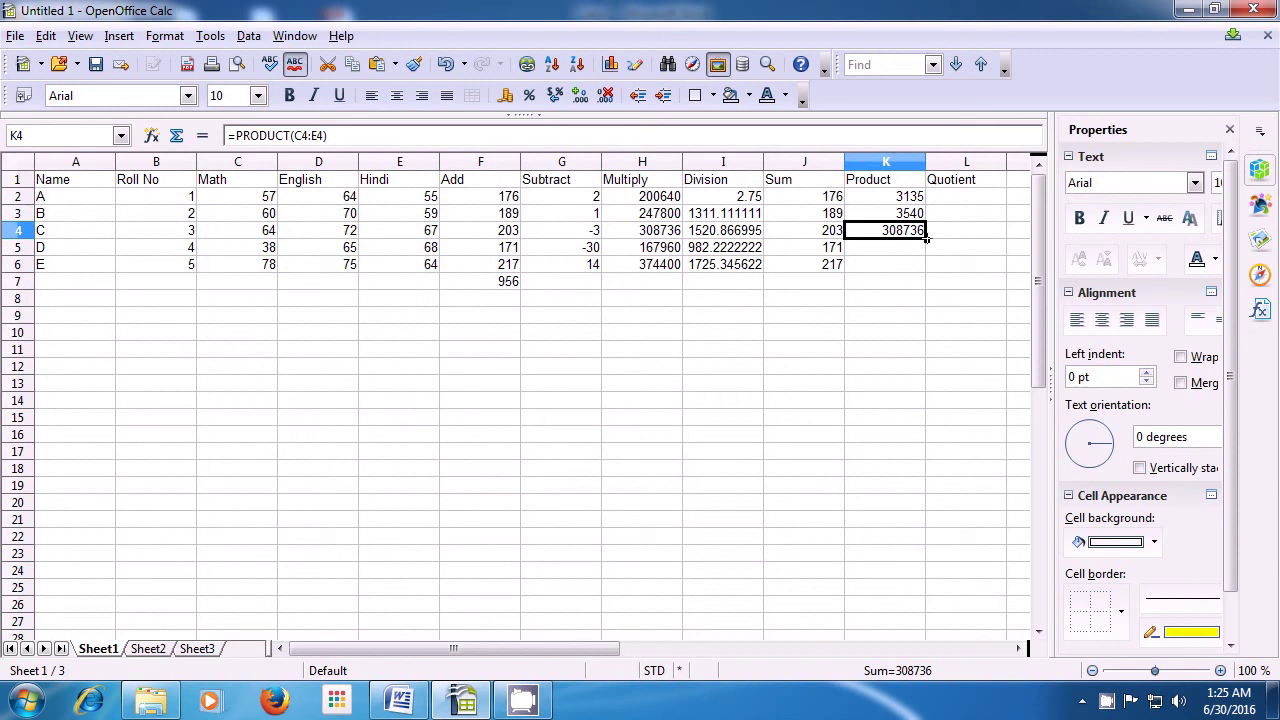
pyautogui.moveTo(926, 237); pyautogui.dragTo(926, 270)
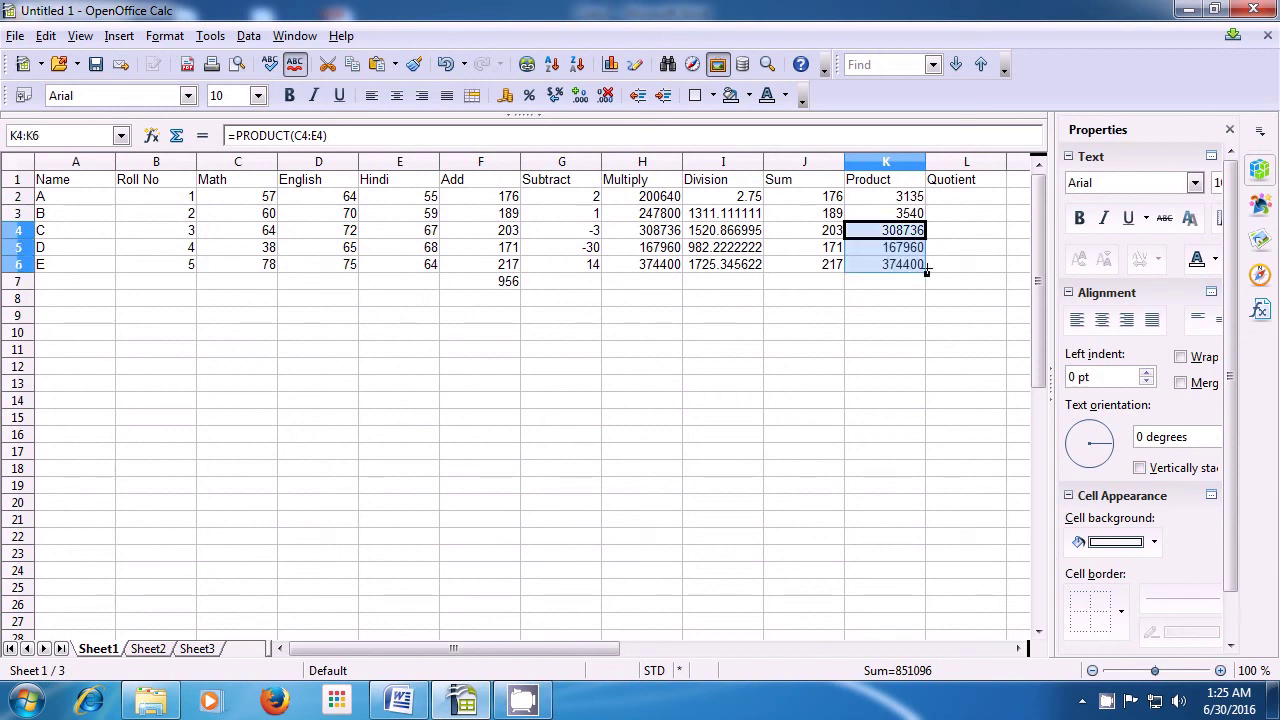
# Step: Enter the formula =quotient(K2;E2) in L2 to divide student A's Product value by the Hindi mark
pyautogui.click(955, 203)
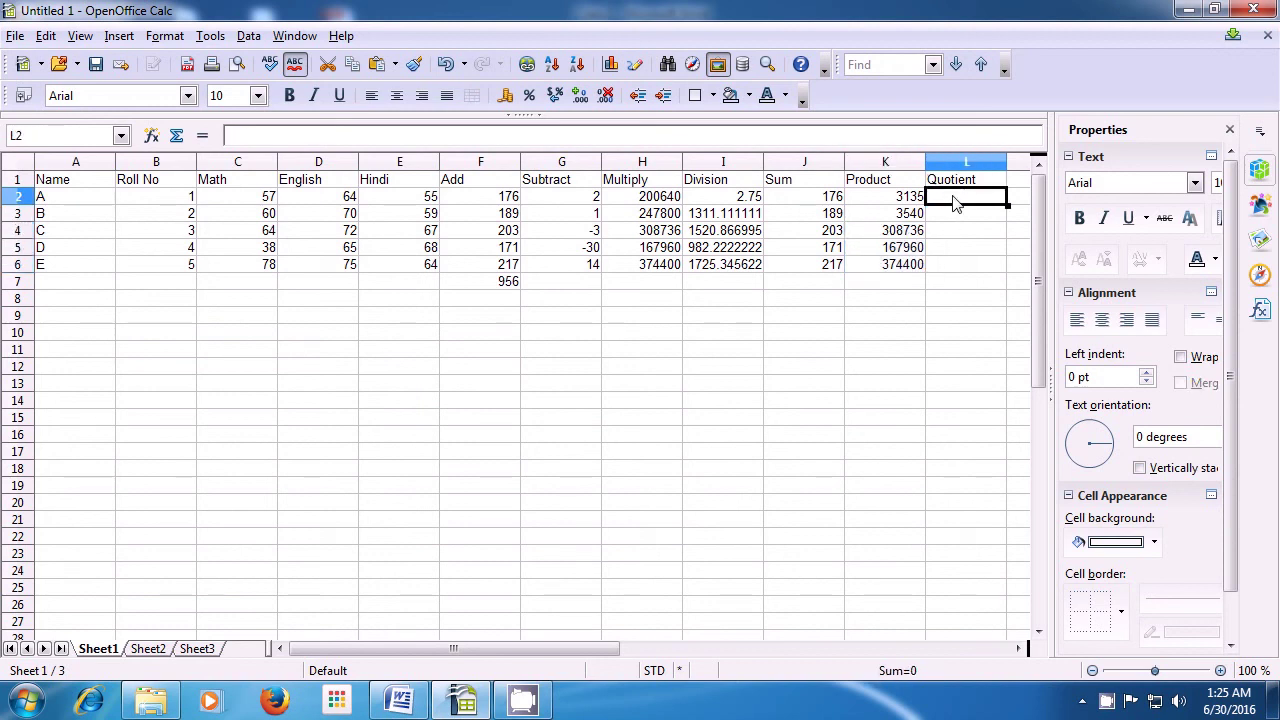
pyautogui.write('=q')
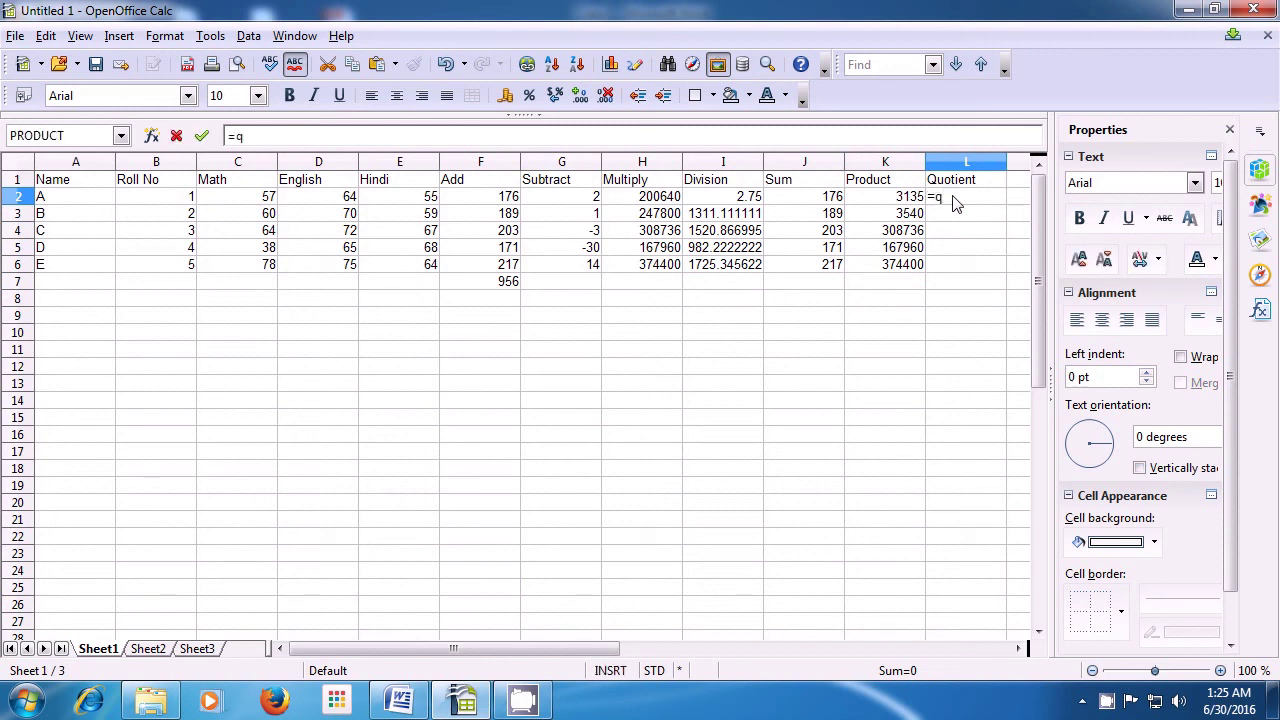
pyautogui.write('uotient(')
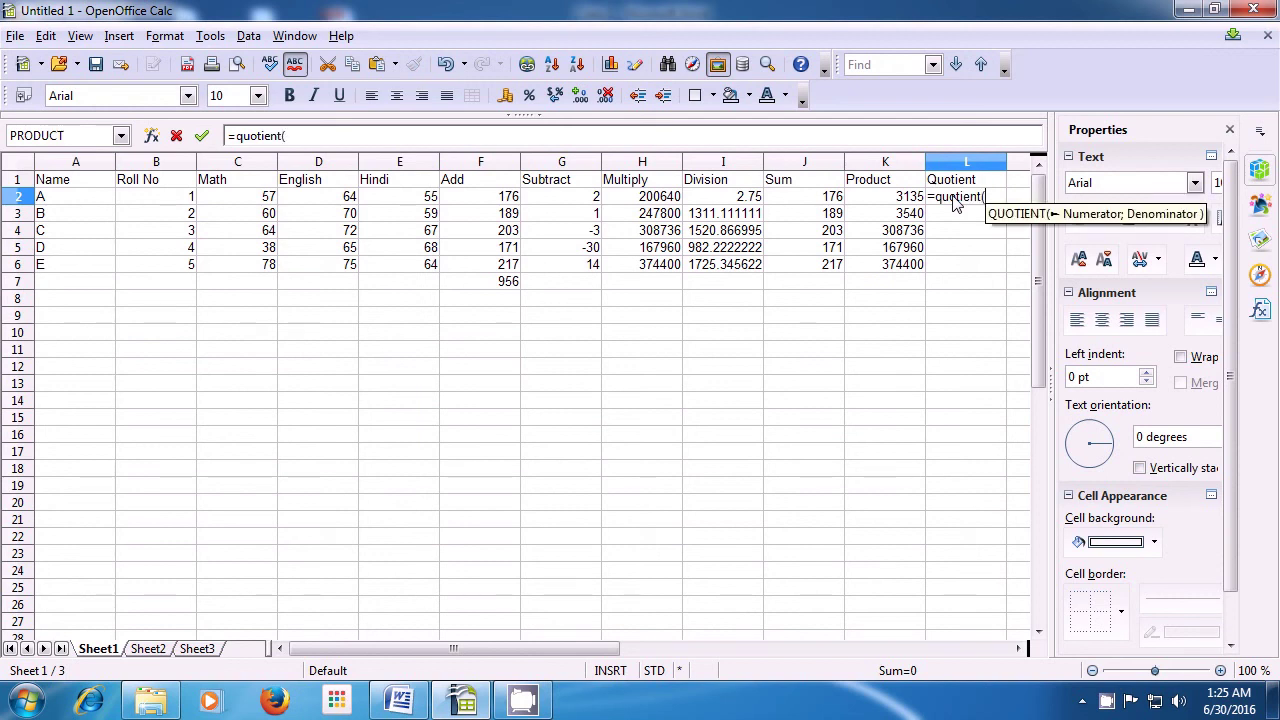
pyautogui.click(901, 197)
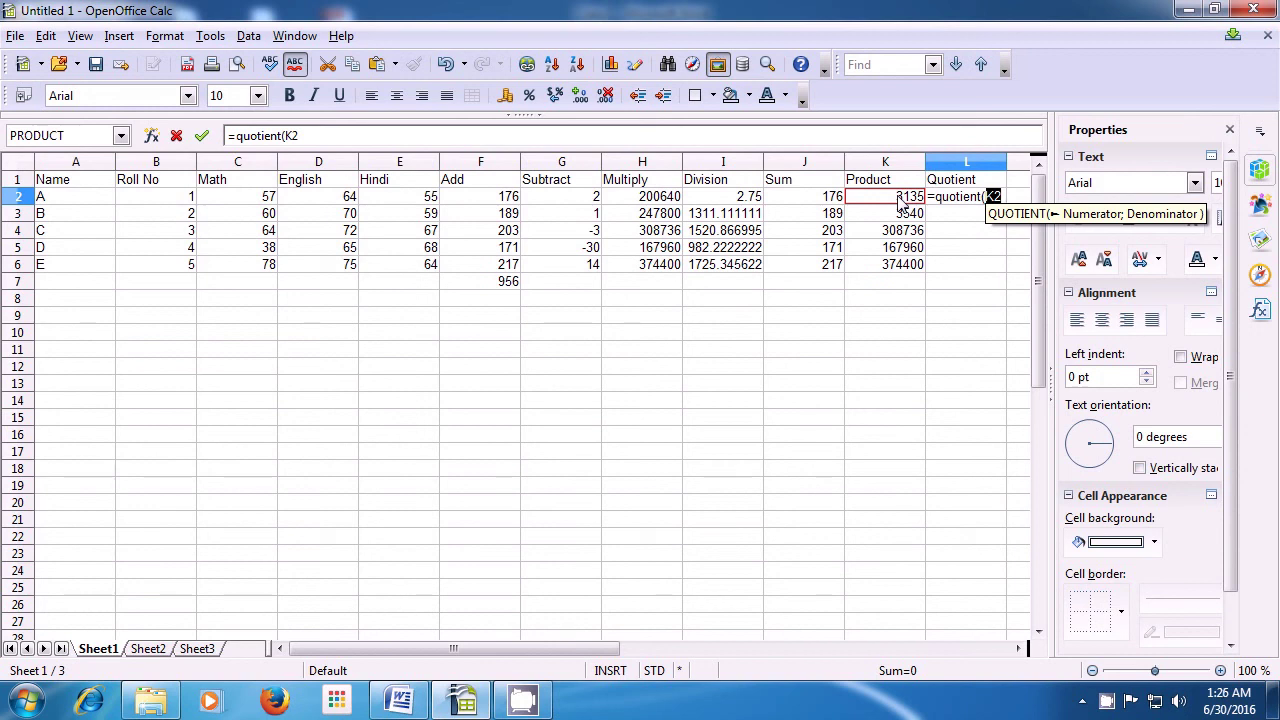
pyautogui.write(';')
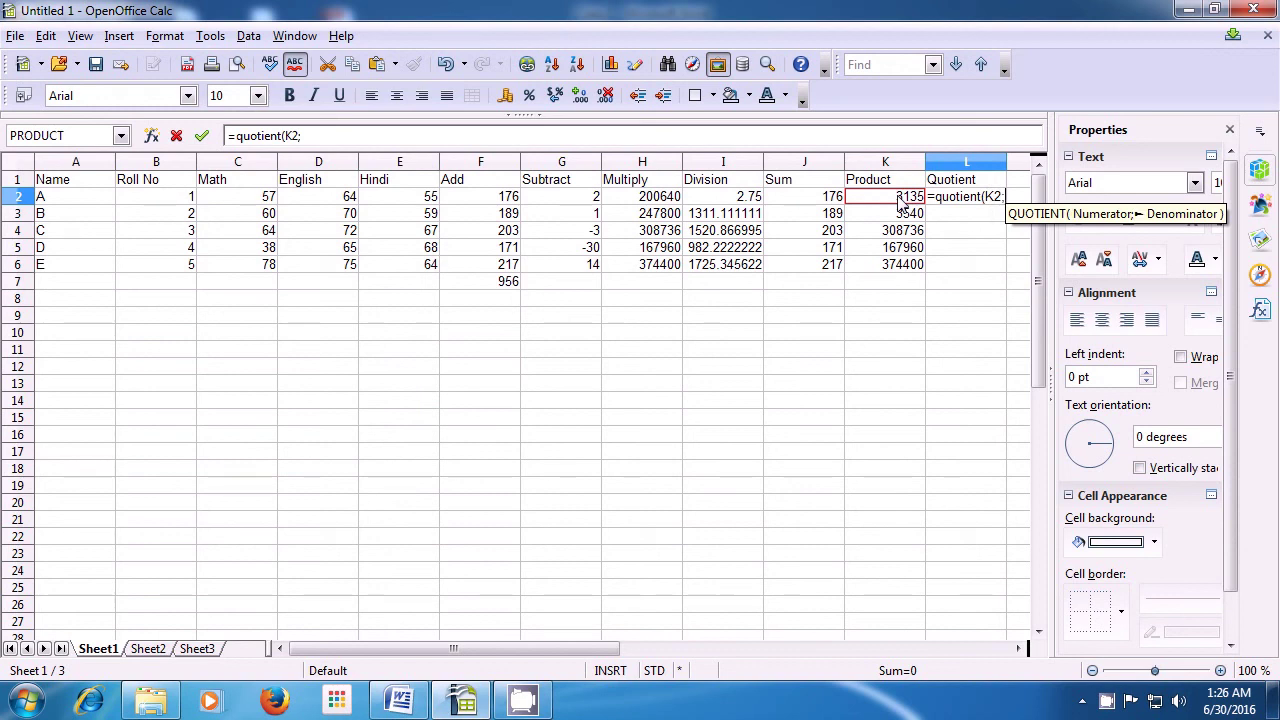
pyautogui.click(430, 205)
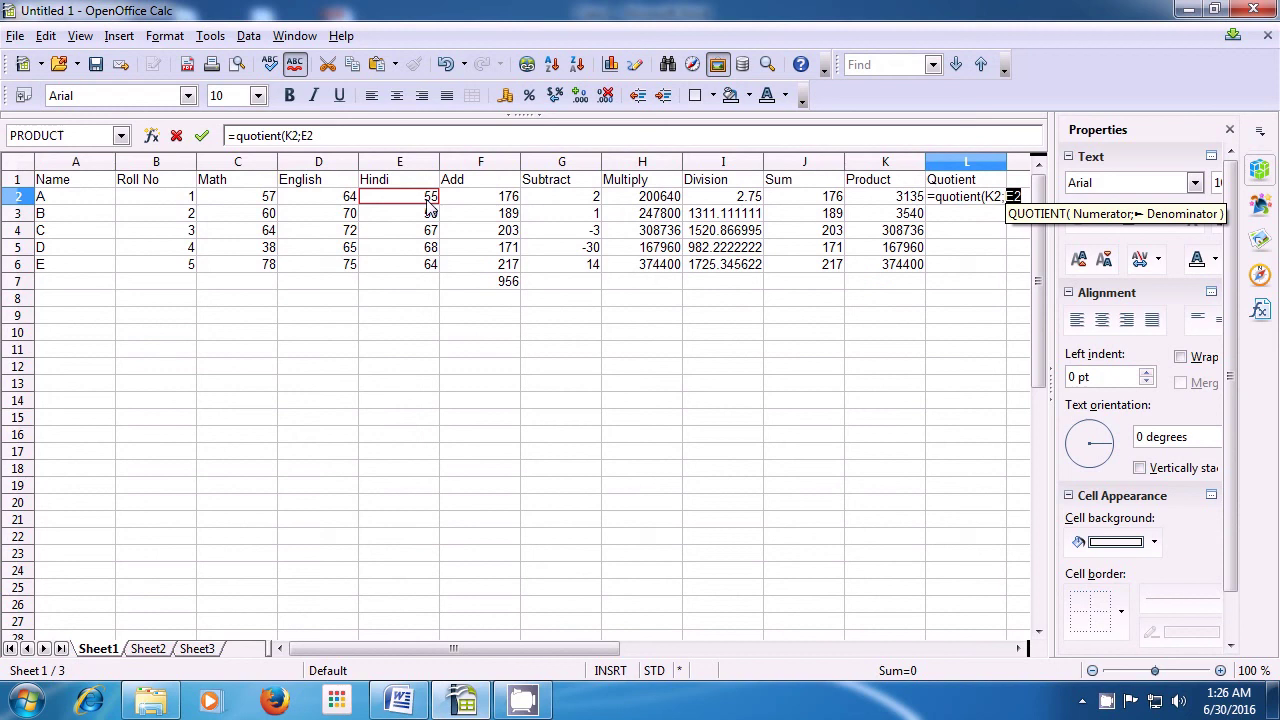
pyautogui.write(')')
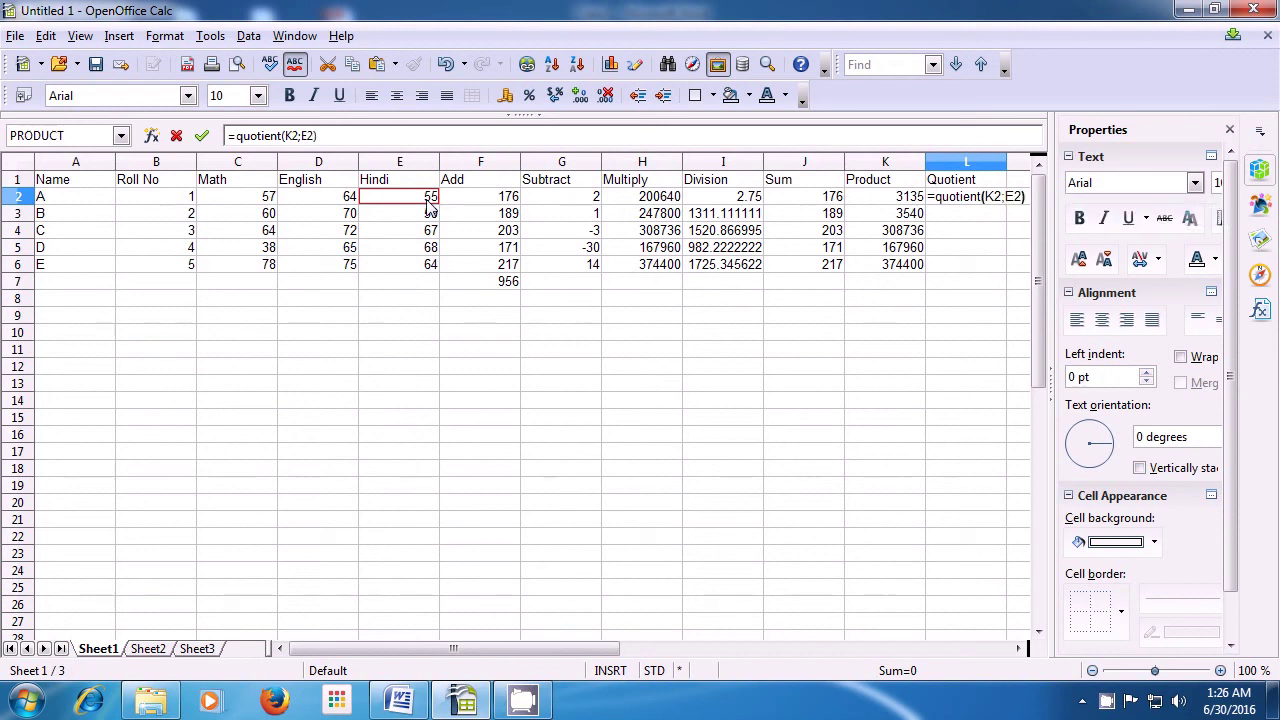
pyautogui.press('Return')
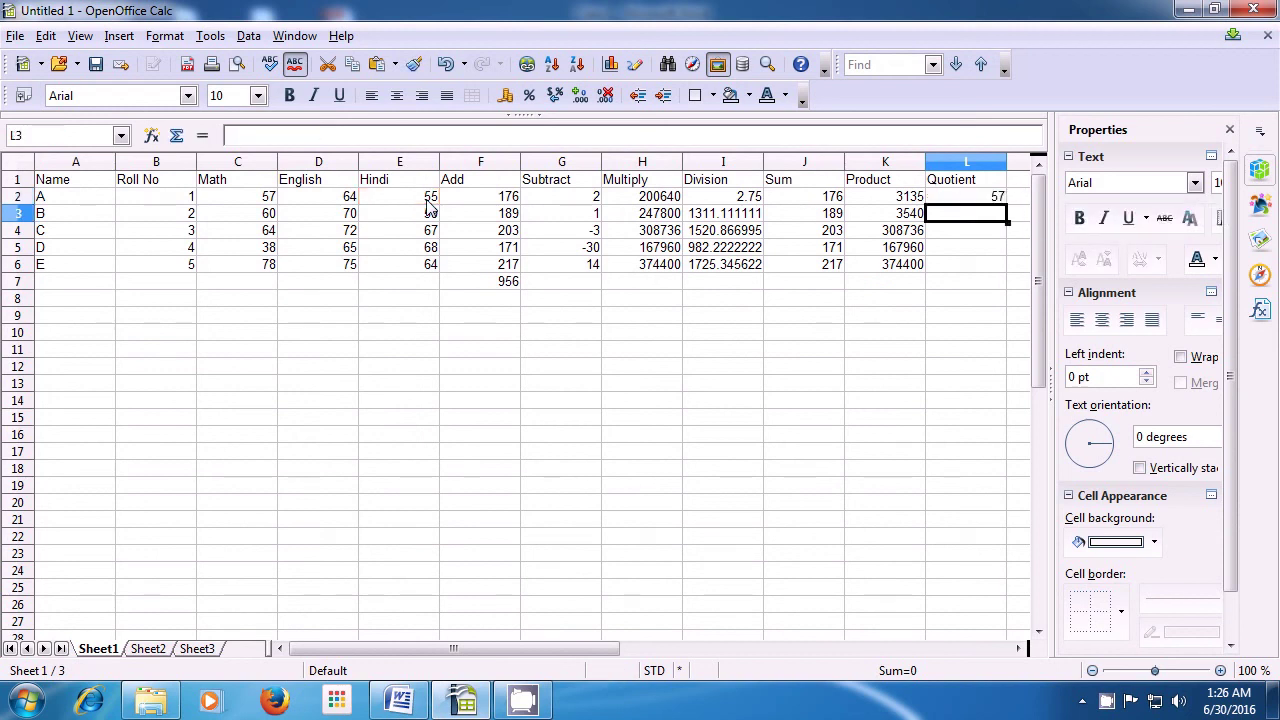
# Step: Enter the formula =quotient(H3;C3) in L3 to divide student B's Multiply value by the Math mark
pyautogui.press('Up')
pyautogui.press('Down')
pyautogui.write('=quotient(')
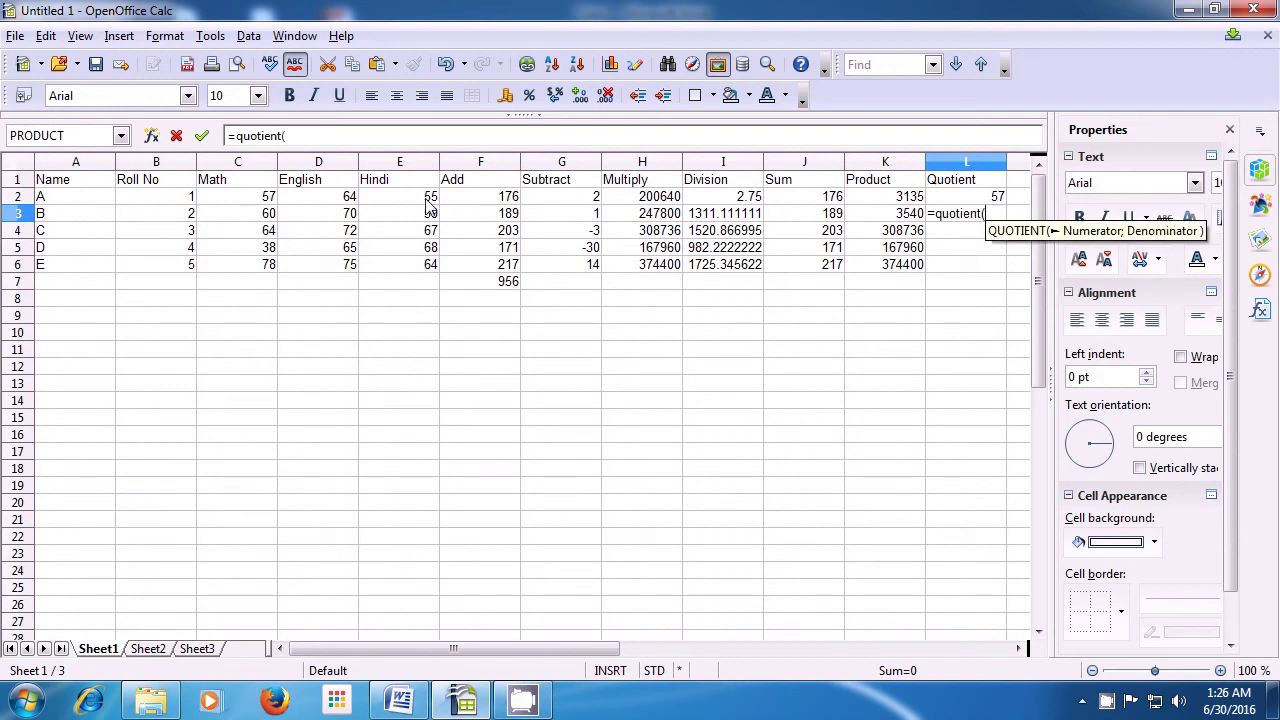
pyautogui.click(650, 216)
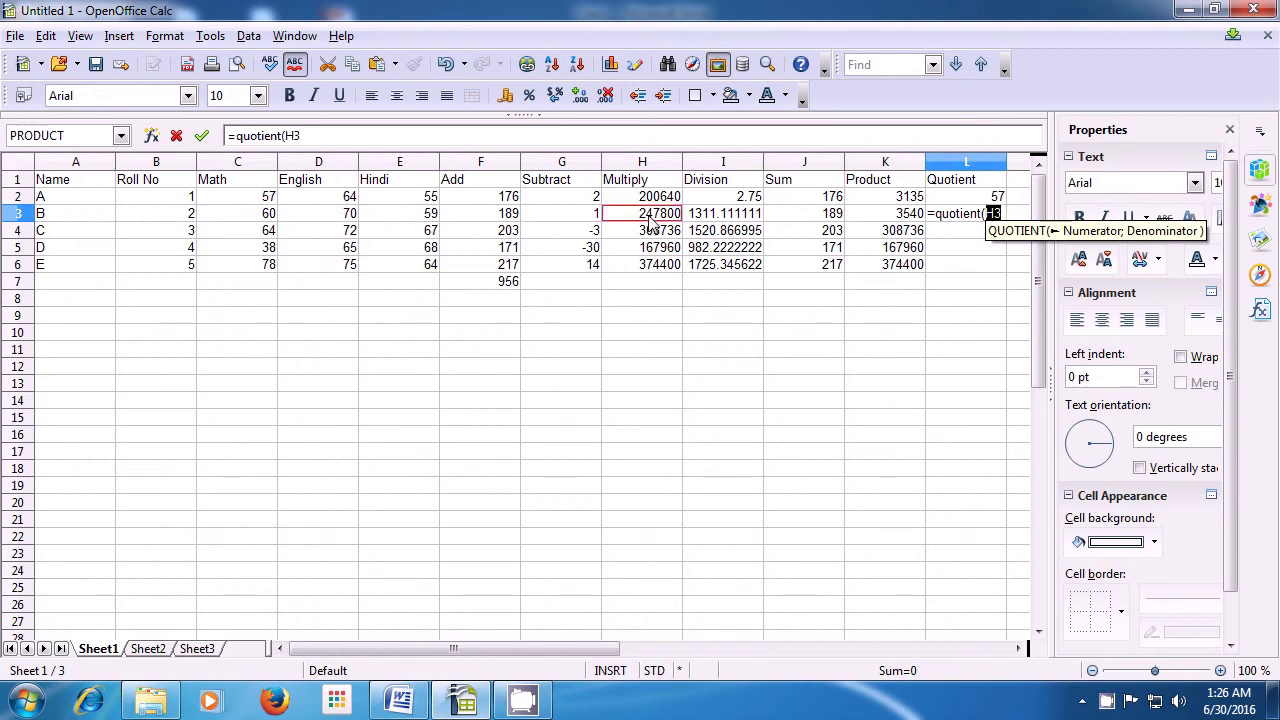
pyautogui.write(';')
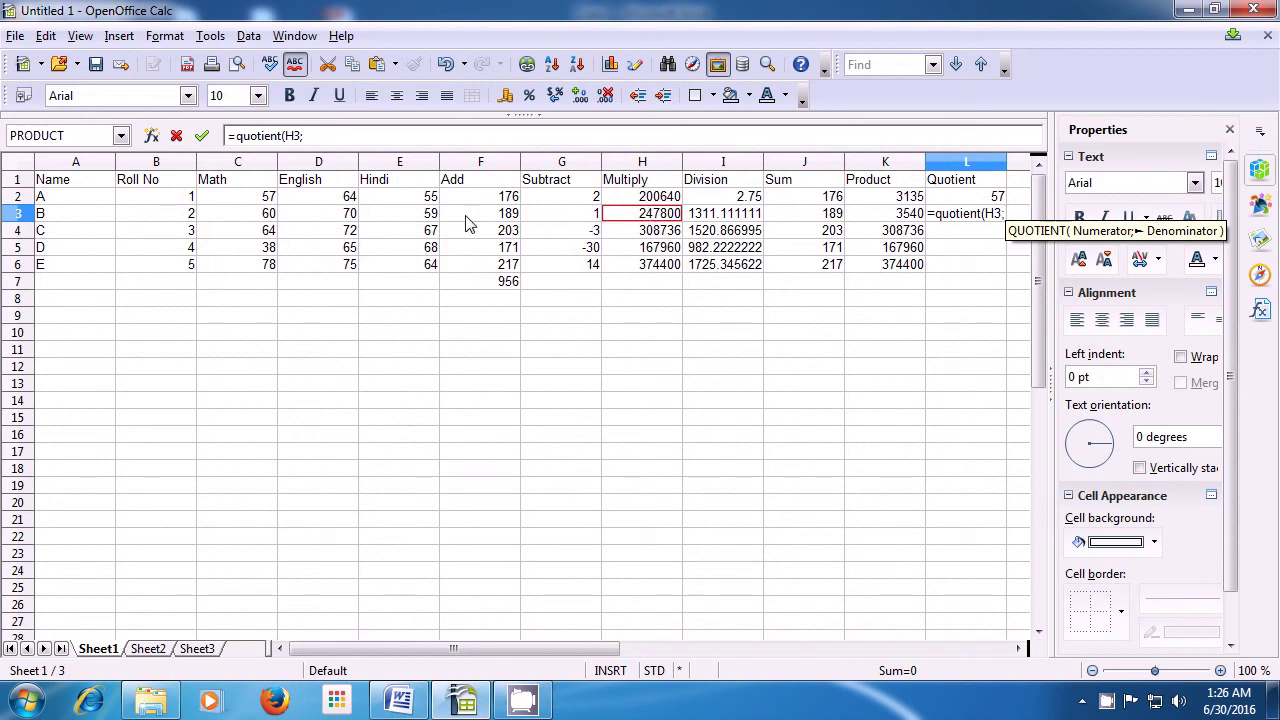
pyautogui.click(272, 218)
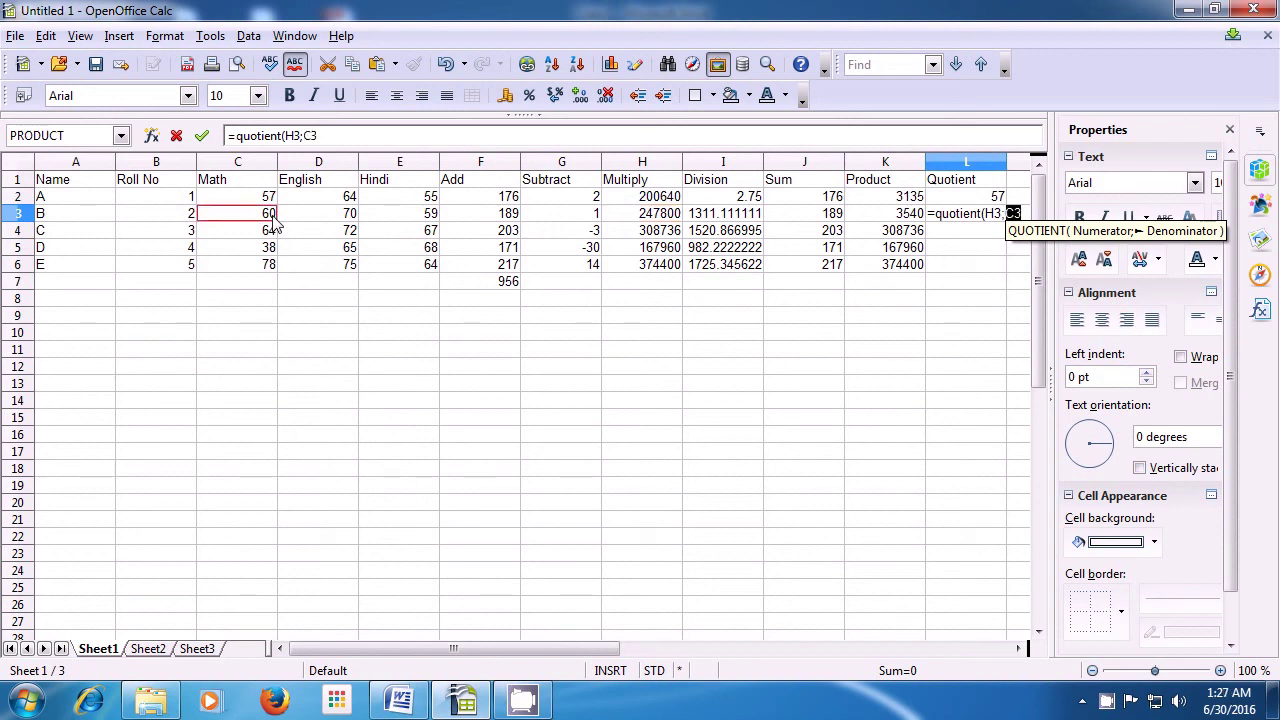
pyautogui.write(')')
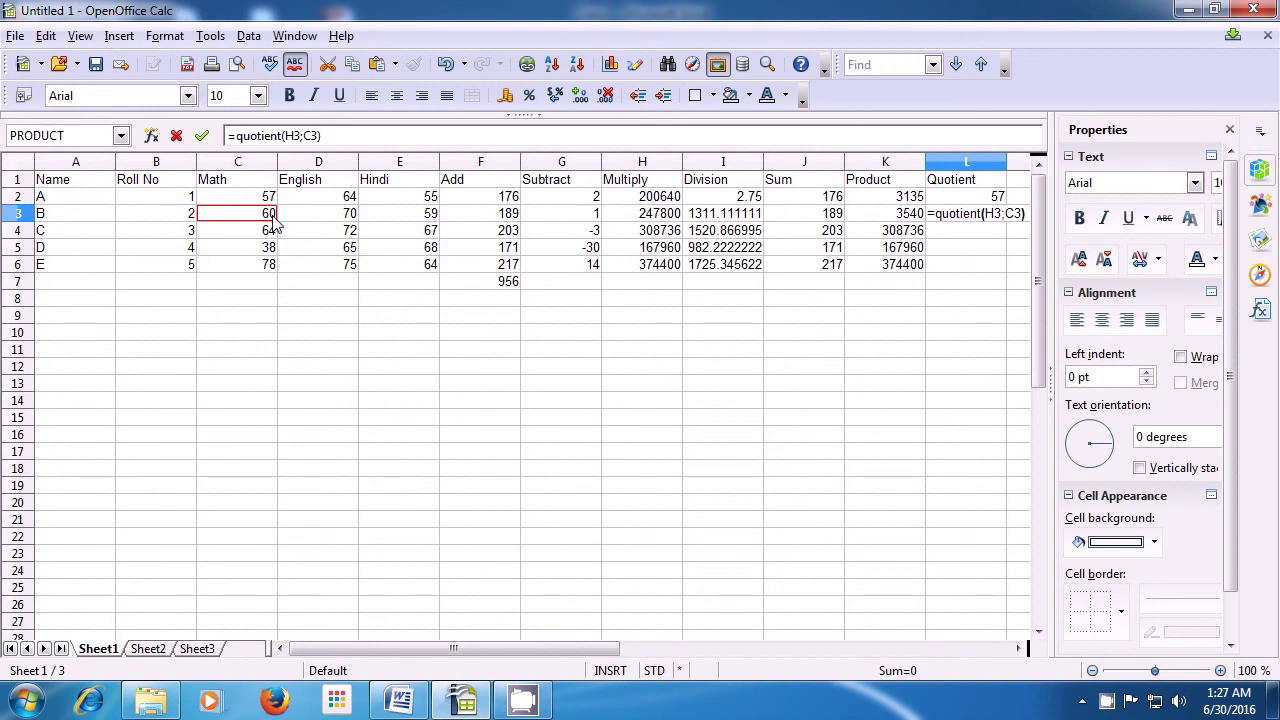
pyautogui.press('Return')
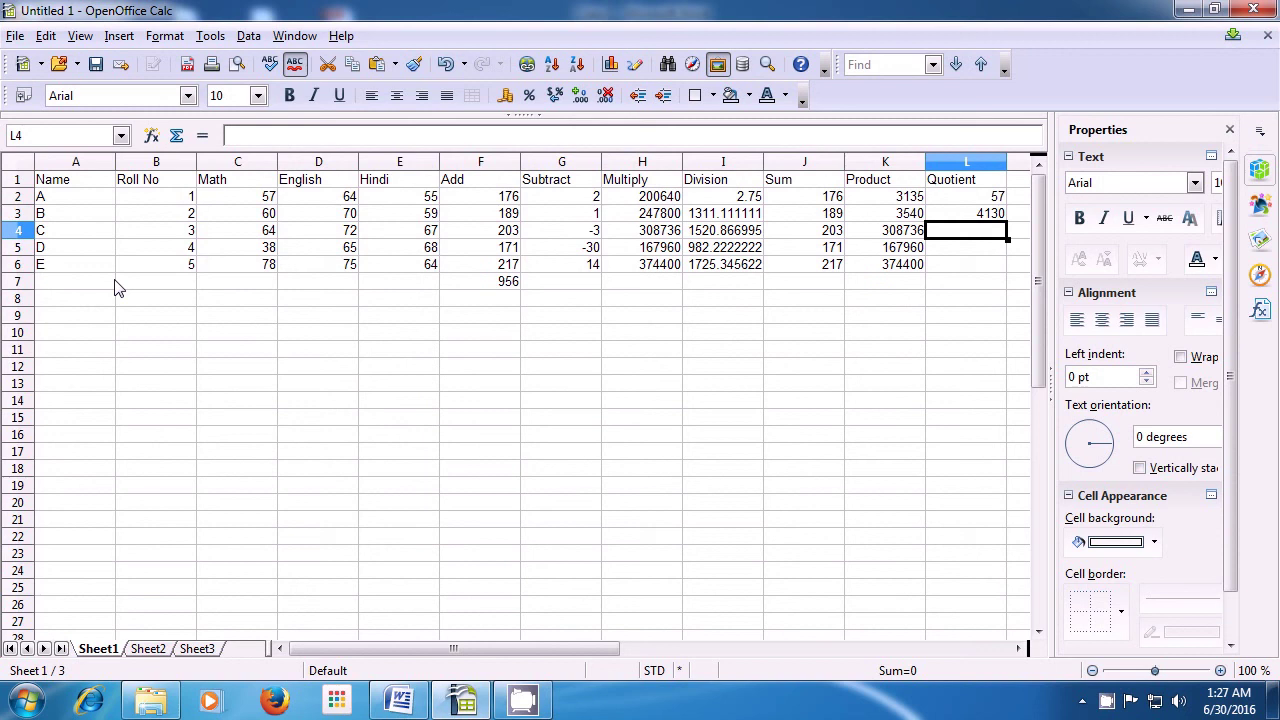
# Step: Fill student B's Quotient formula from L3 down through L6 for the remaining students
pyautogui.click(952, 218)
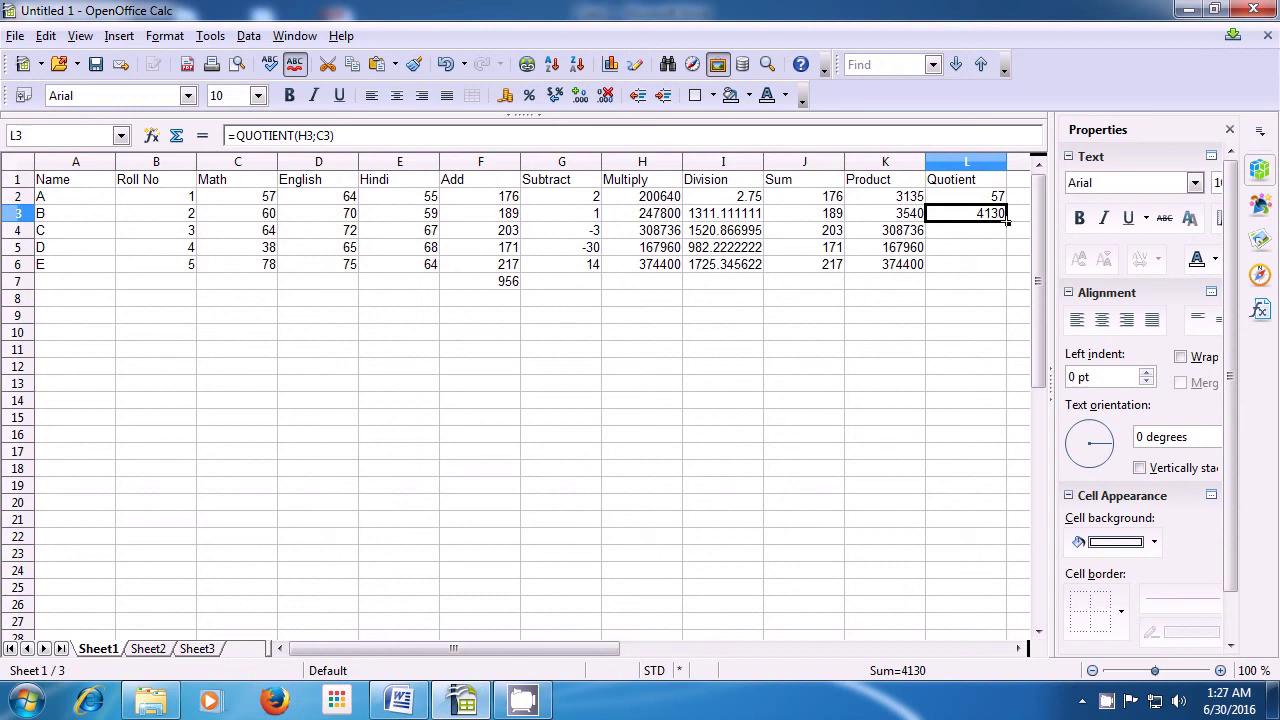
pyautogui.moveTo(1008, 222); pyautogui.dragTo(1008, 266)
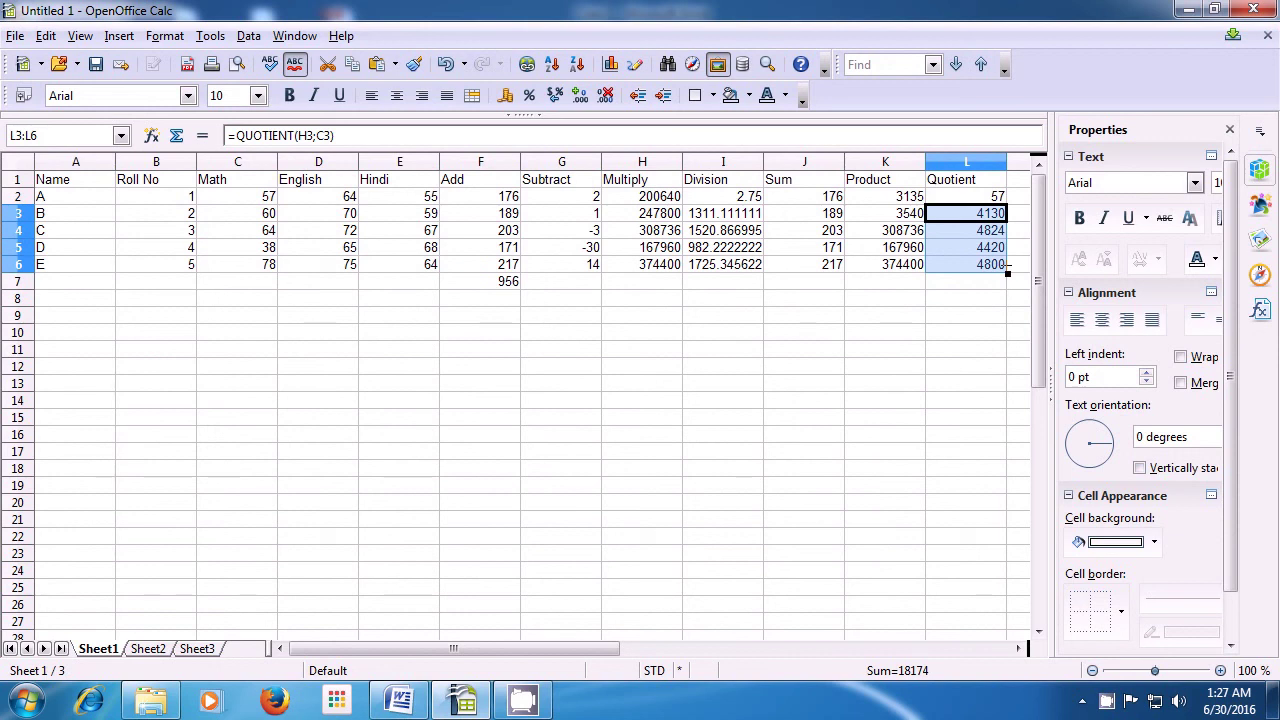
pyautogui.click(962, 283)
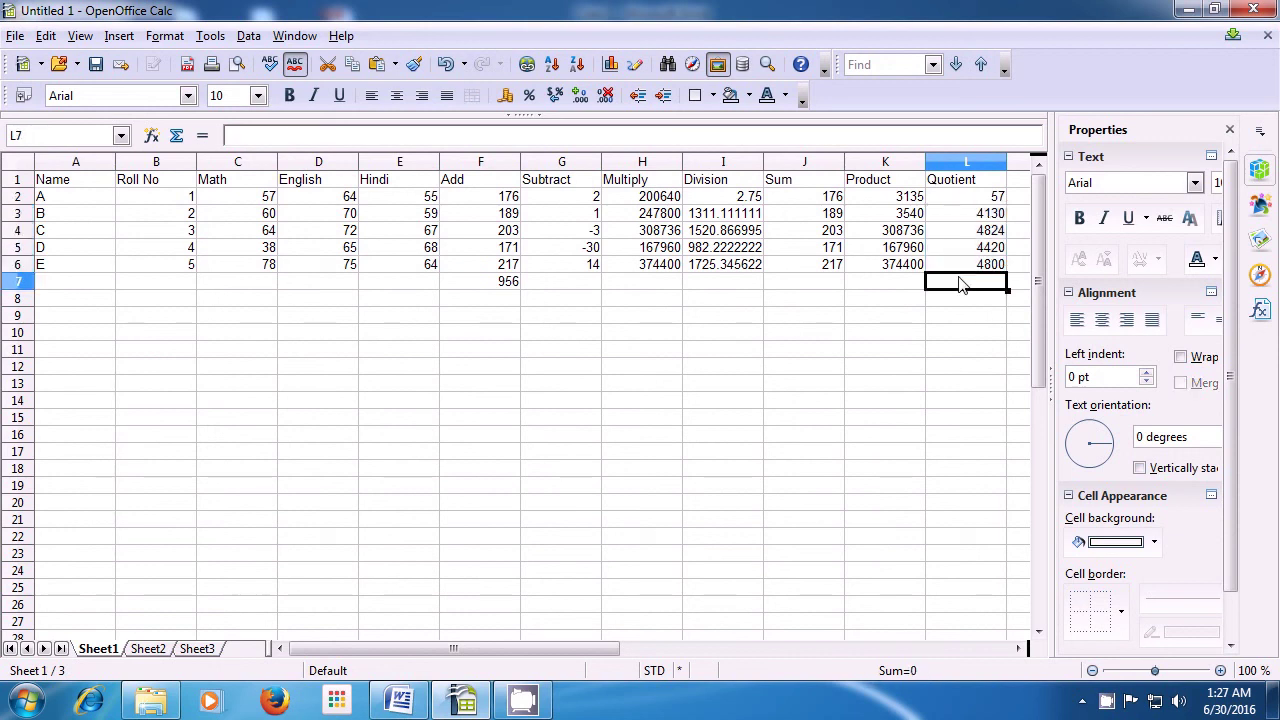